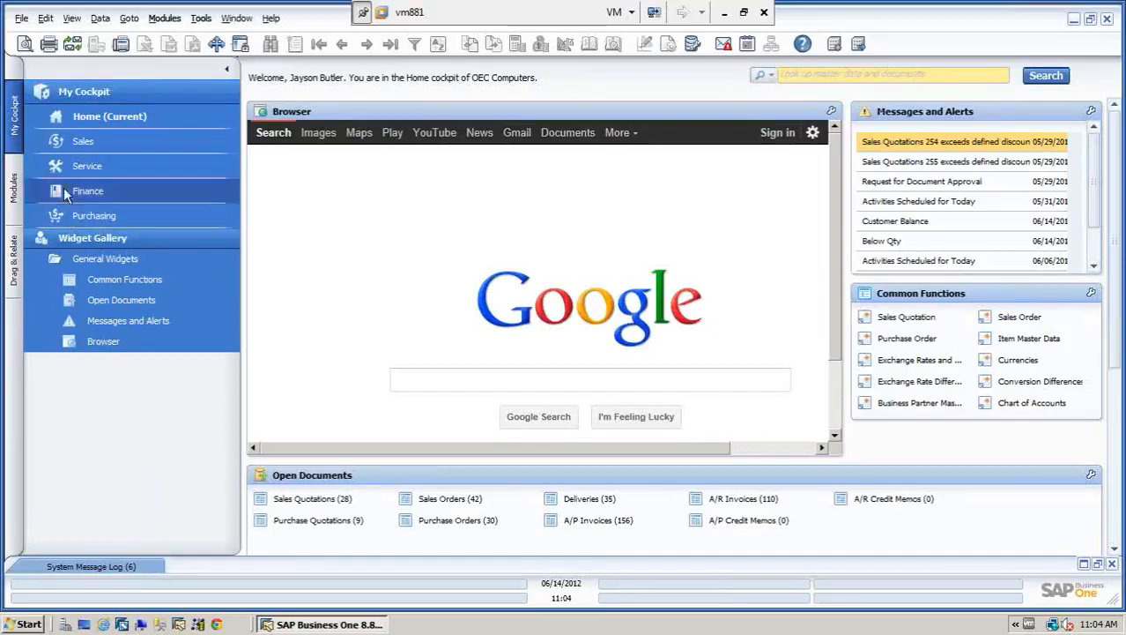
Review the Default Account Currency options in the Company Details basic initialization settings, and close the window without changes
left_click(13, 185)
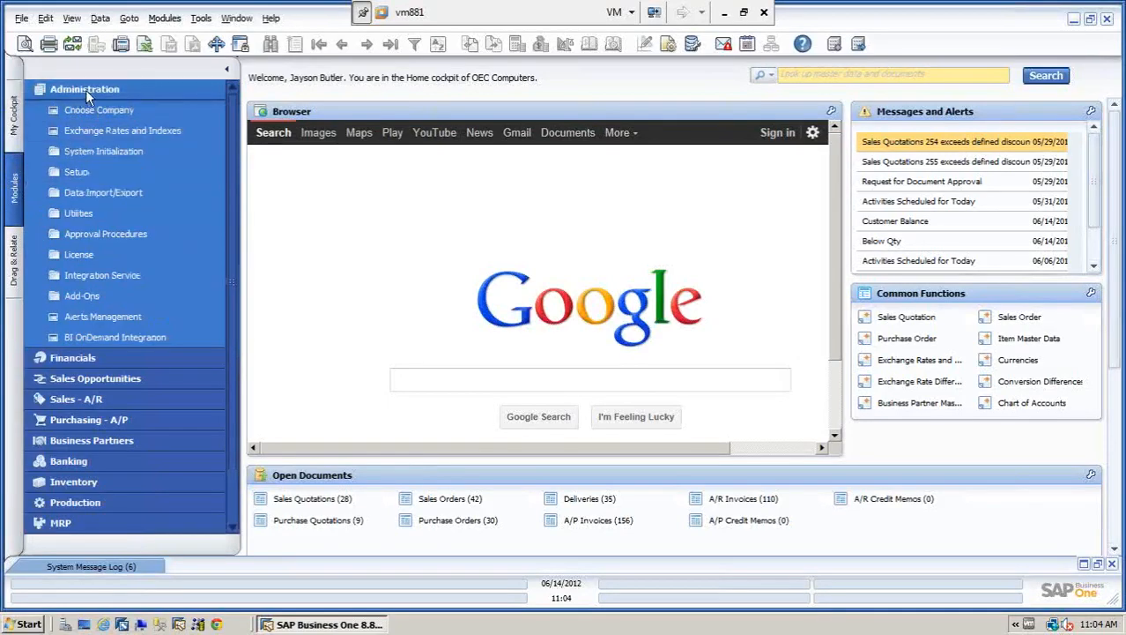
left_click(100, 152)
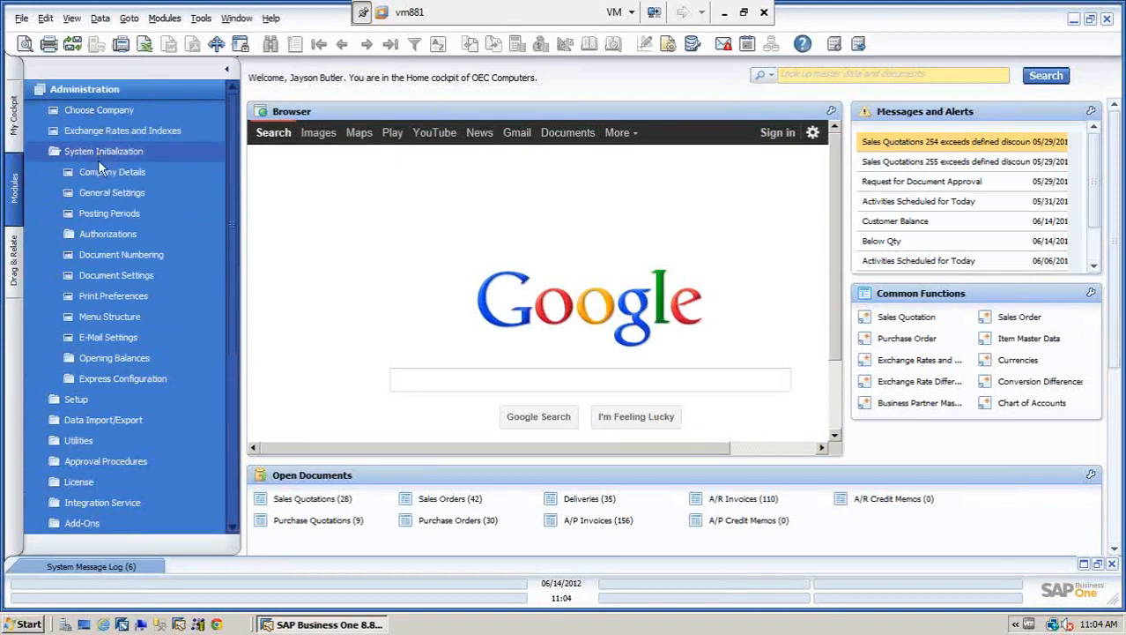
left_click(102, 174)
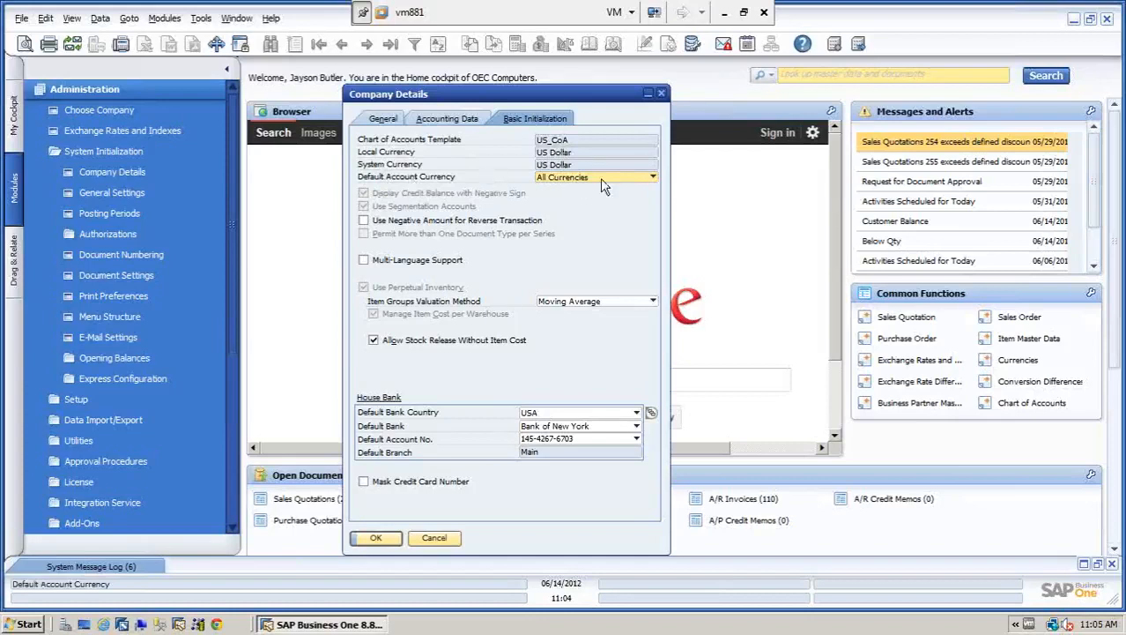
left_click(654, 179)
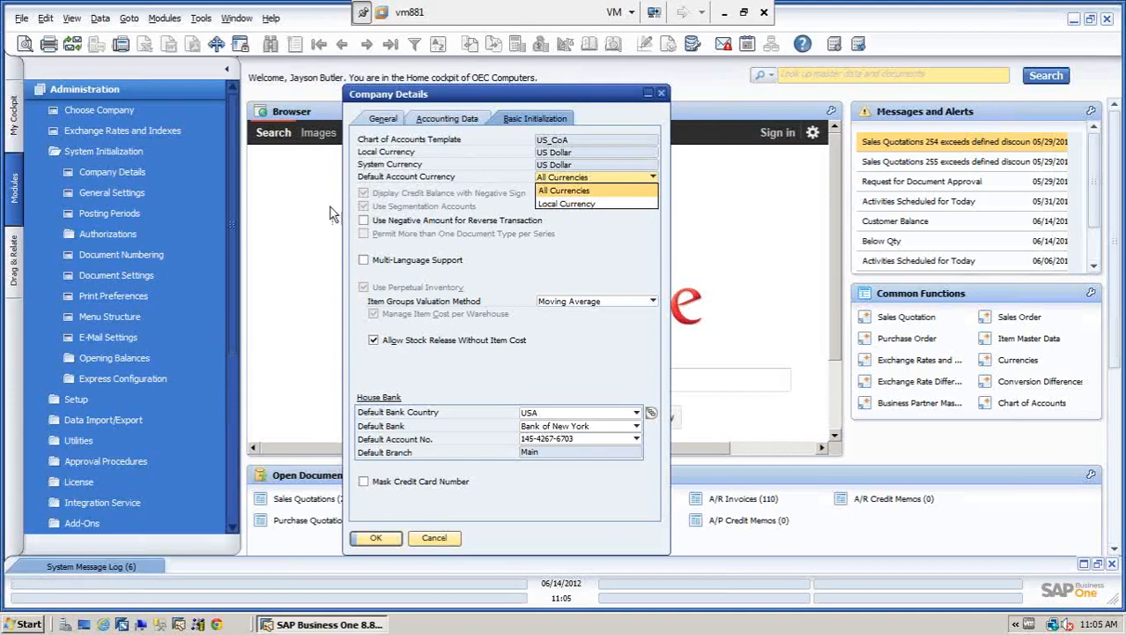
key("Down")
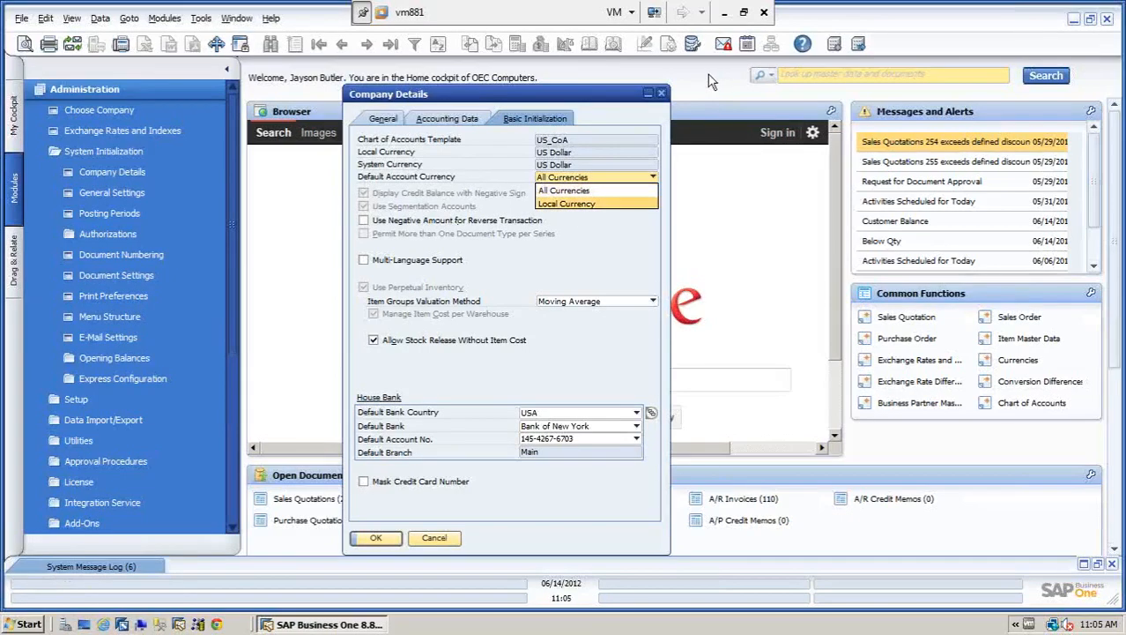
left_click(663, 95)
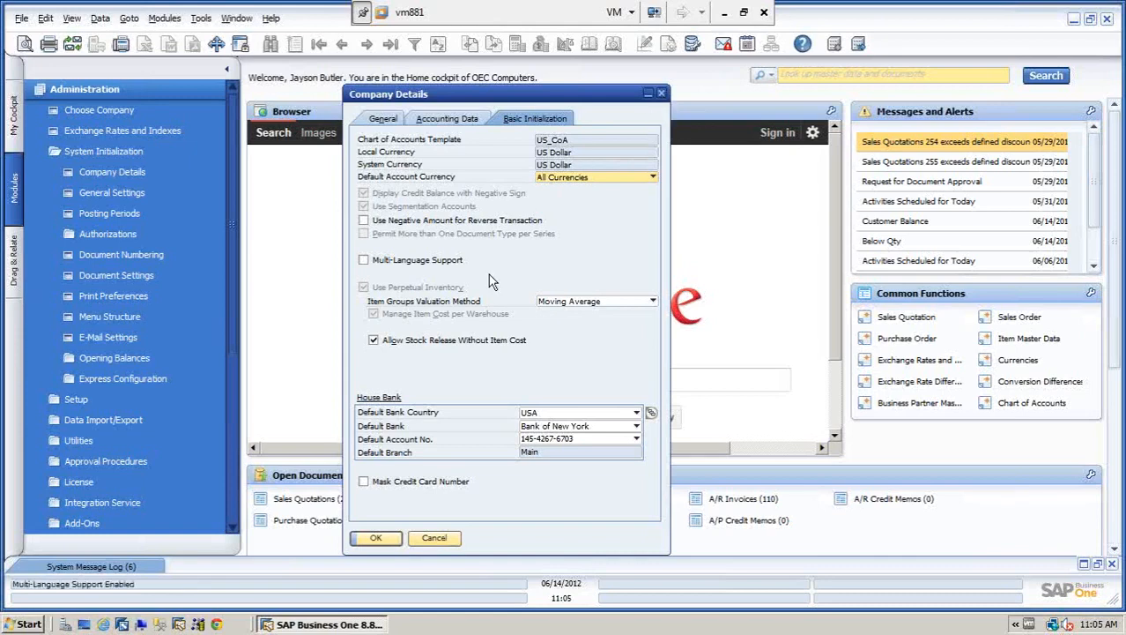
left_click(662, 94)
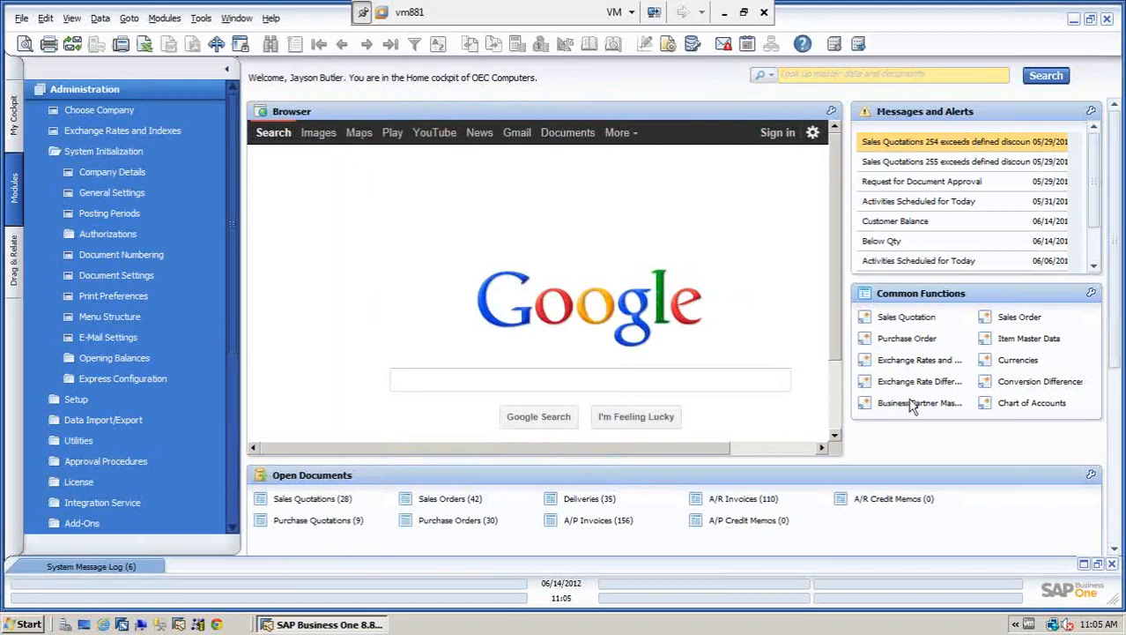
Review the currencies defined in the Currencies setup and close it without changes
left_click(1018, 364)
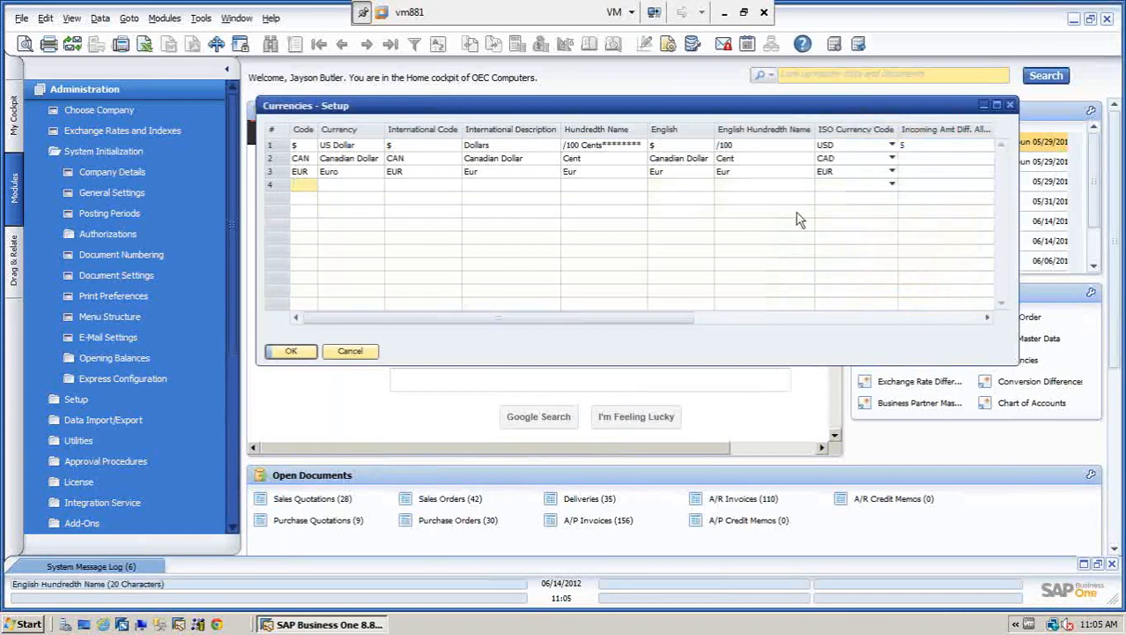
left_click_drag(632, 112, 492, 116)
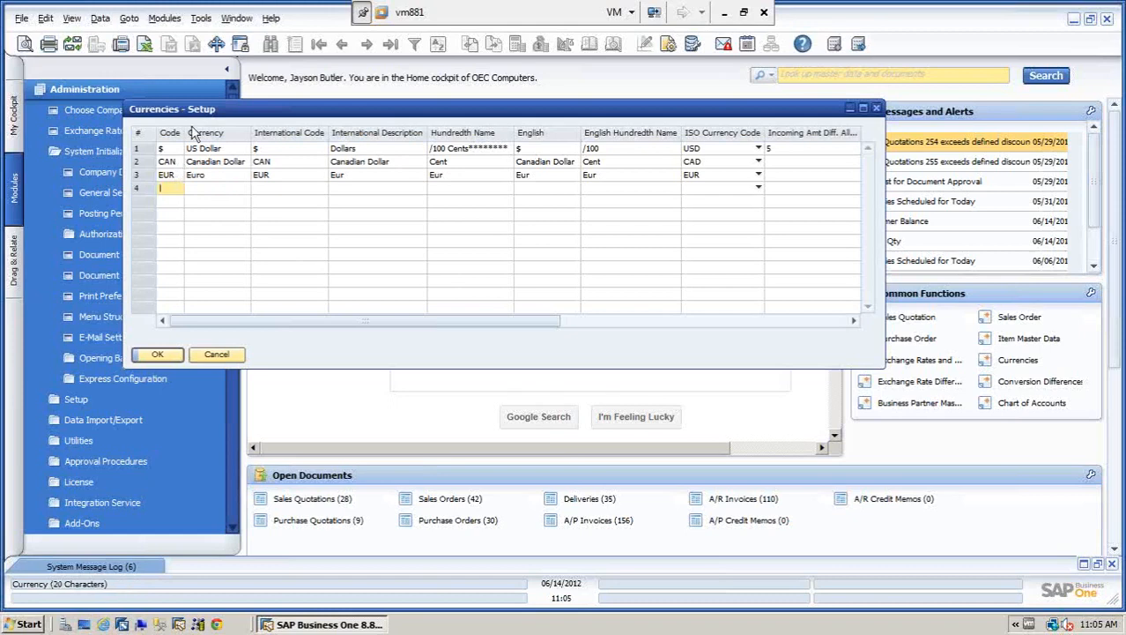
left_click(217, 354)
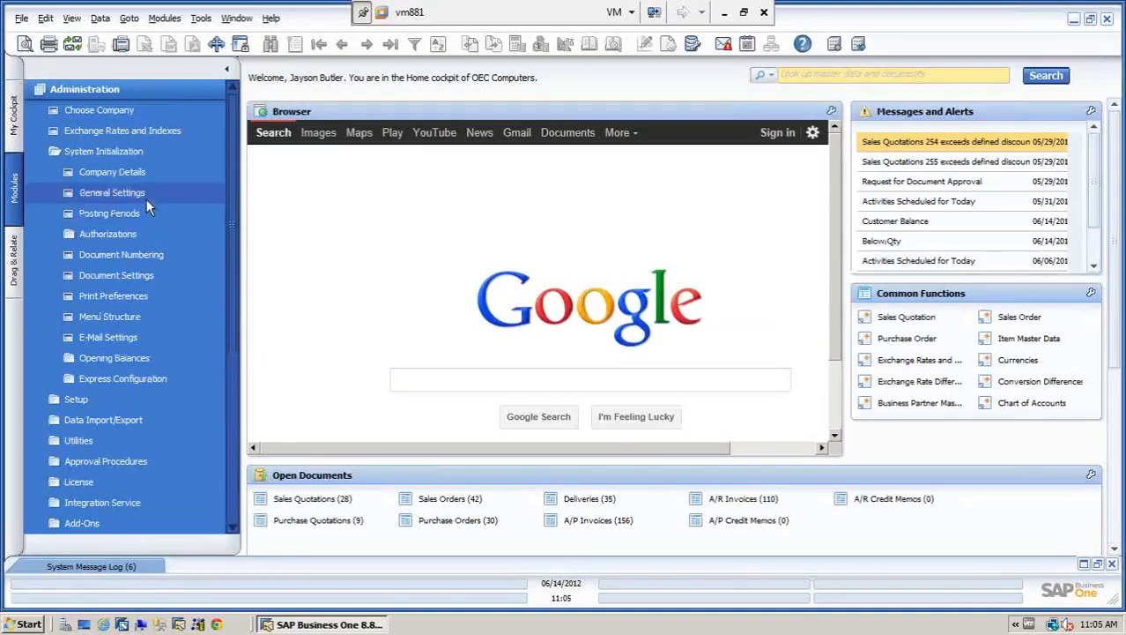
Open the exchange rates table and review the Set Rate for Selection Criteria options, cancelling without applying a rate
left_click(123, 131)
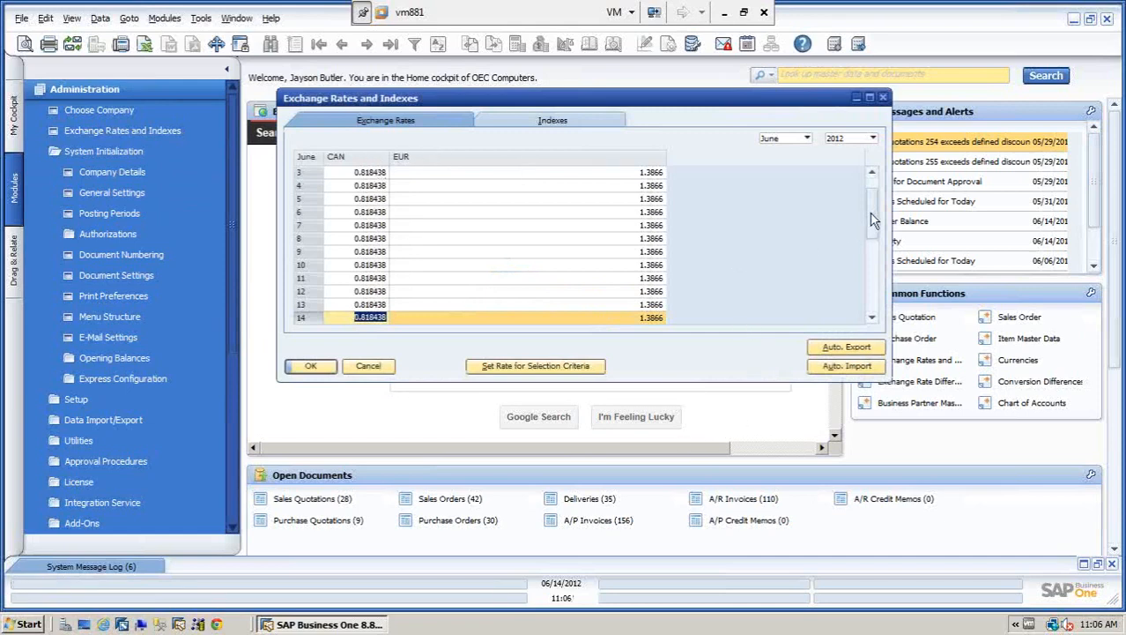
mouse_move(872, 221)
left_mouse_down()
mouse_move(875, 275)
mouse_move(881, 210)
left_mouse_up()
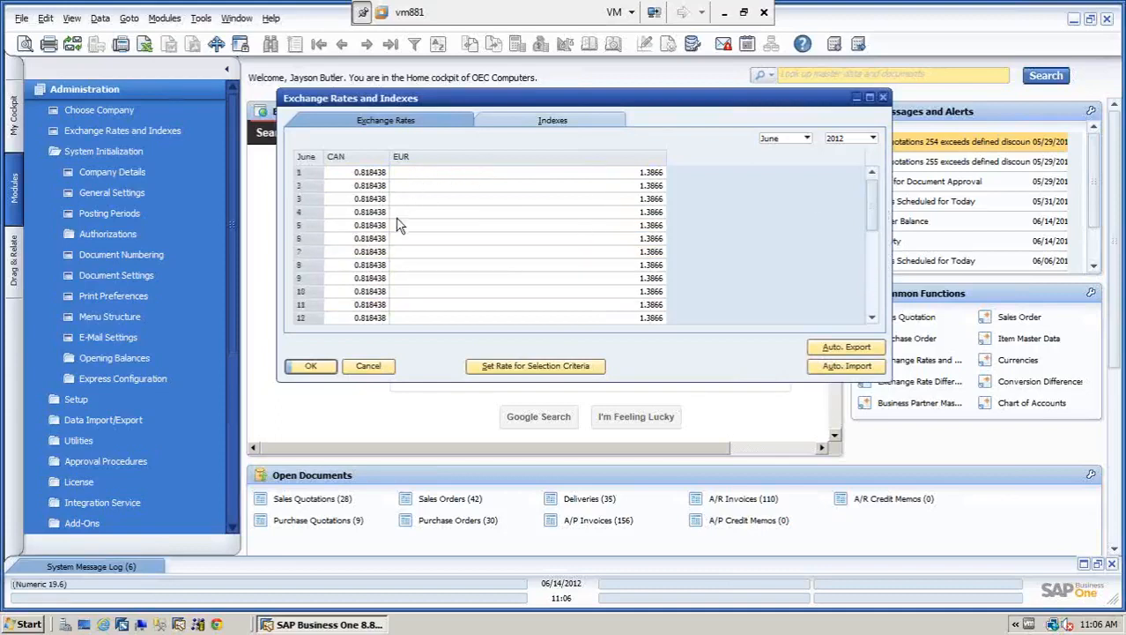
left_click(529, 366)
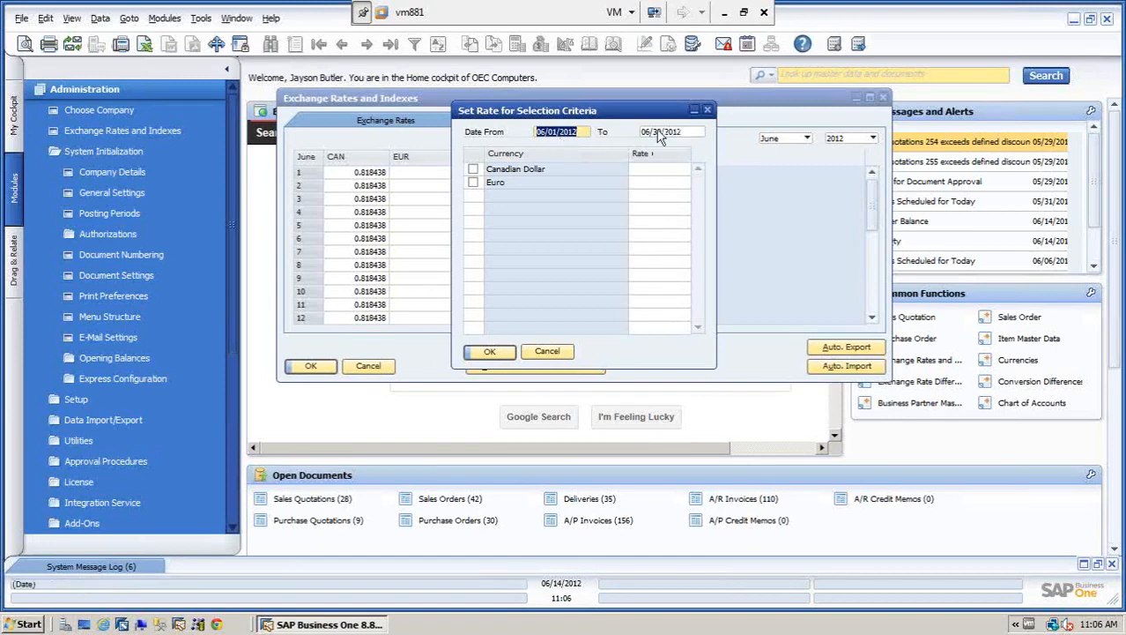
left_click(474, 175)
left_click(473, 169)
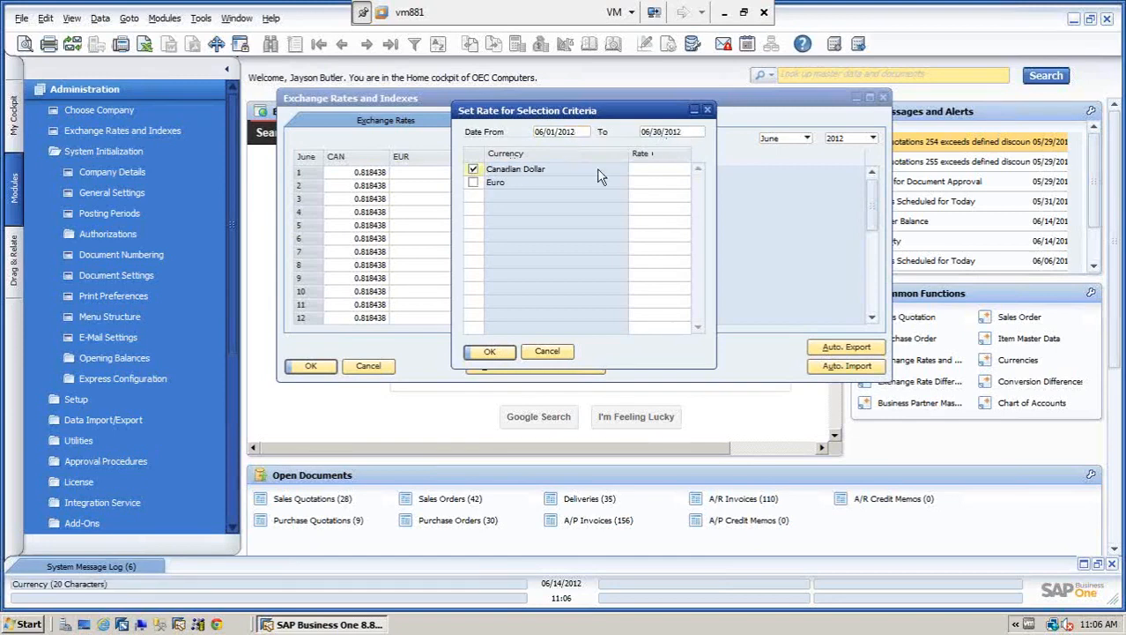
left_click(473, 169)
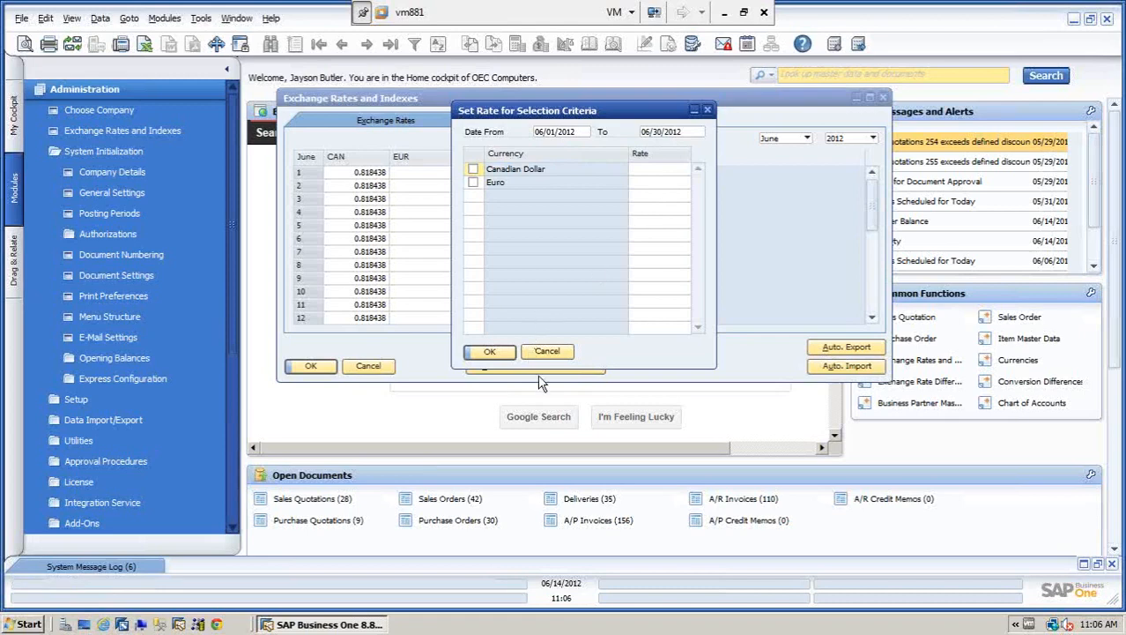
left_click(547, 350)
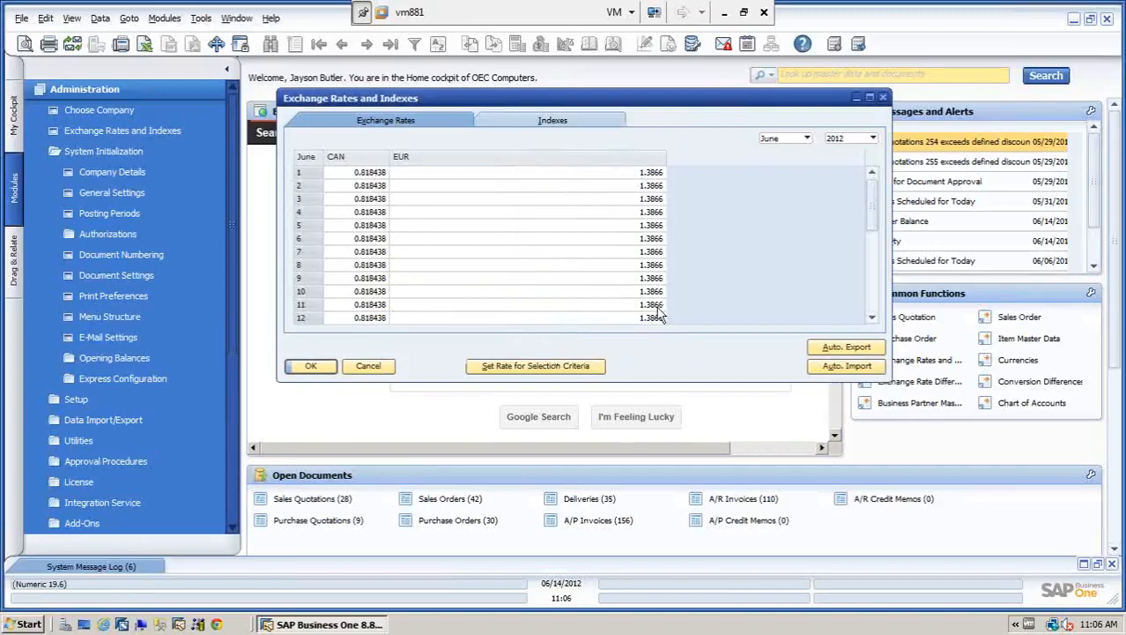
Review the daily CAN and EUR exchange rates through the end of June 2012 and close the table
left_click(373, 281)
left_click(462, 280)
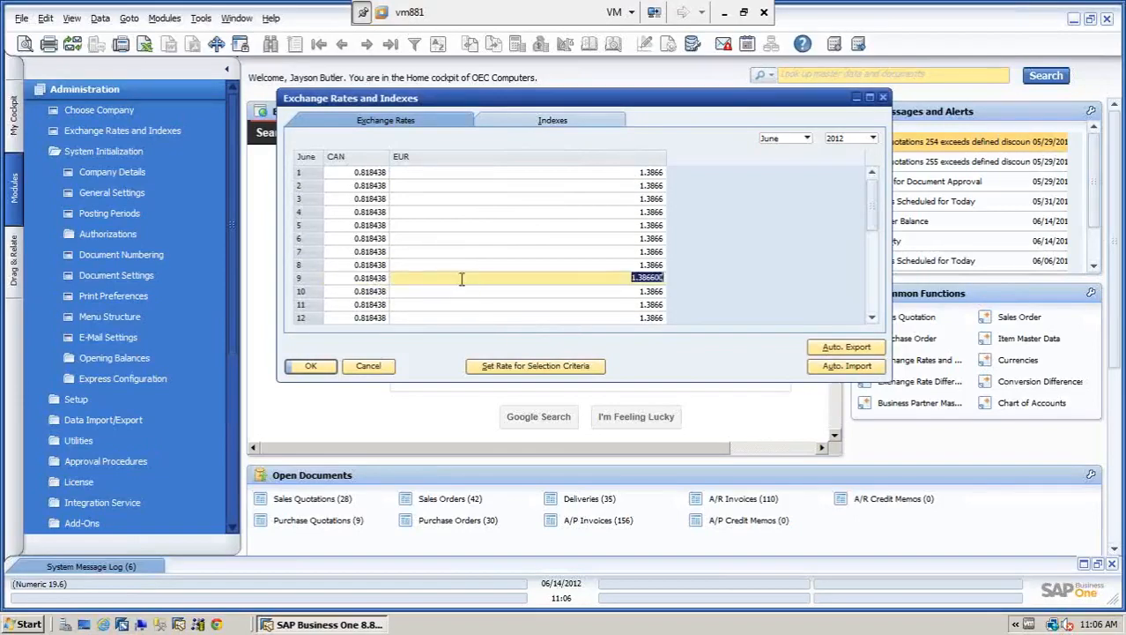
left_click(374, 280)
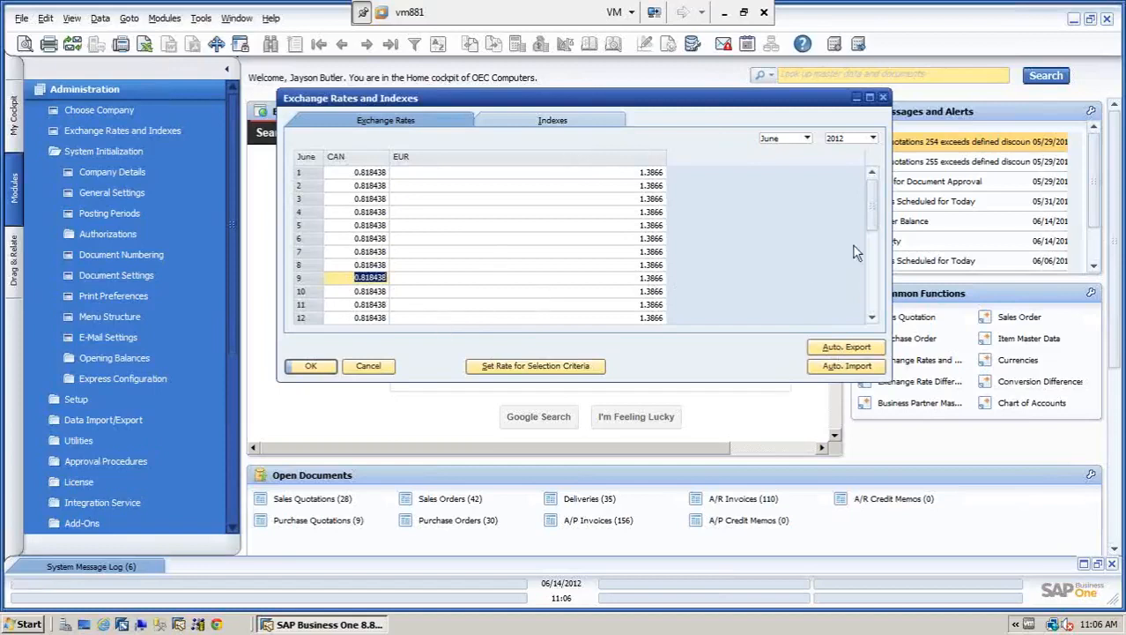
scroll(875, 234, "down", 2)
left_click_drag(881, 290, 886, 319)
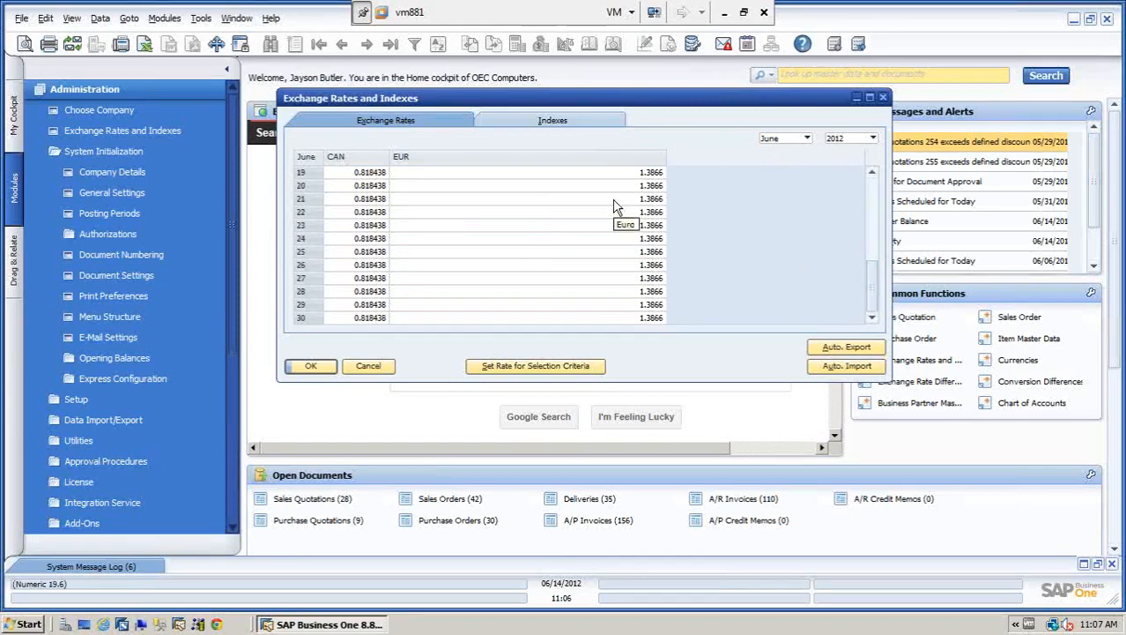
left_click(311, 365)
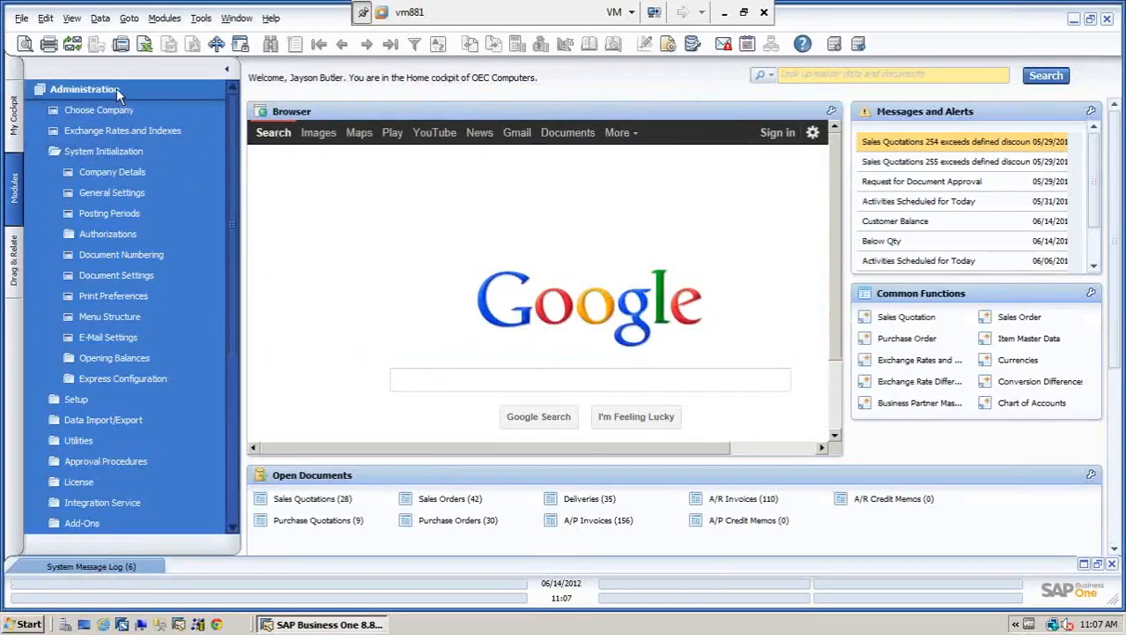
Find the business partner master data record for ADA Technologies by searching the name "ada"
left_click(917, 403)
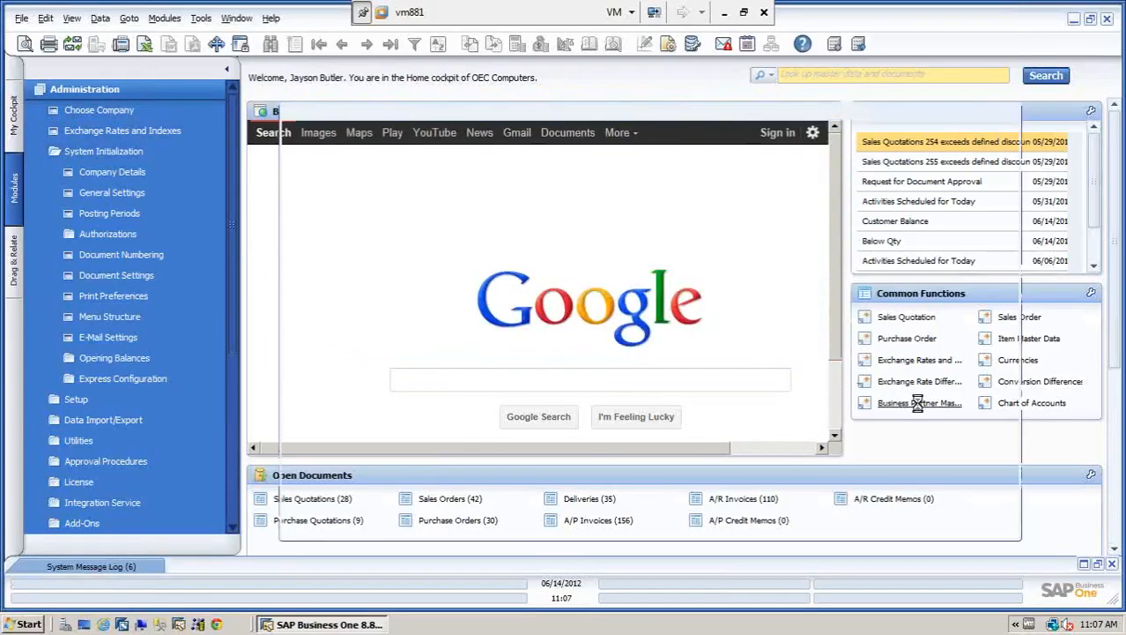
left_click_drag(471, 112, 431, 98)
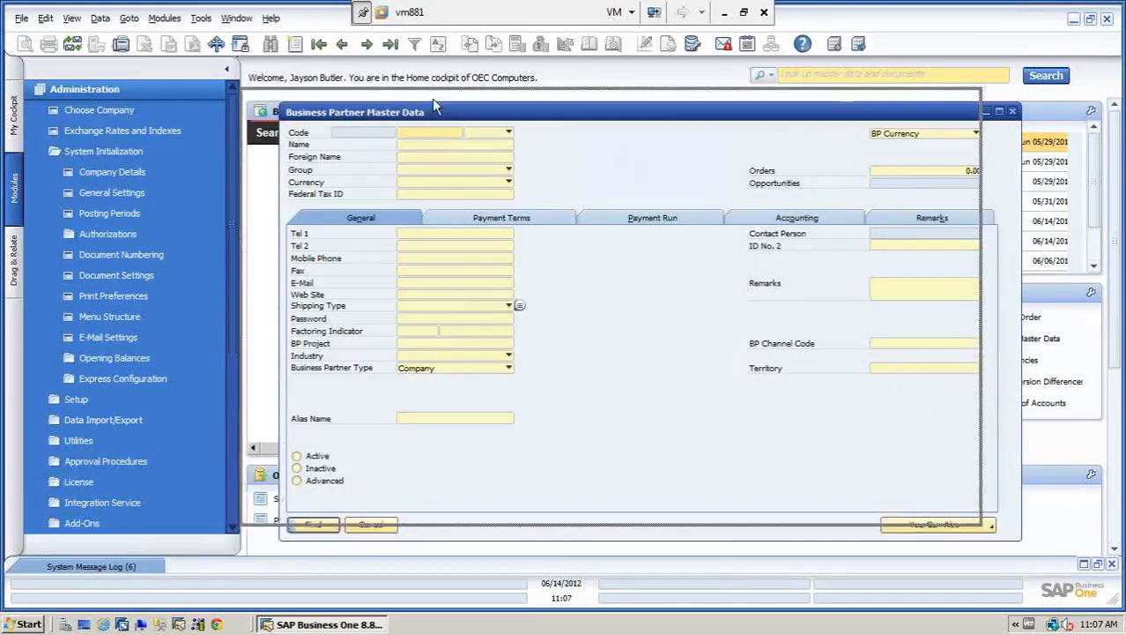
left_click(387, 143)
key("shift+Tab")
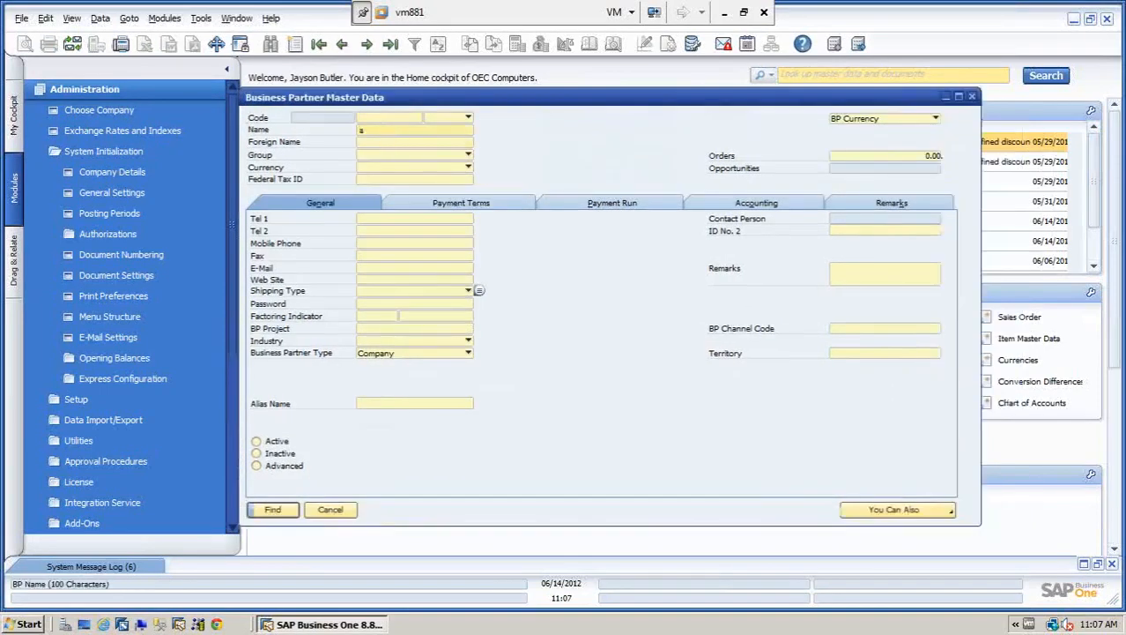
key("Tab")
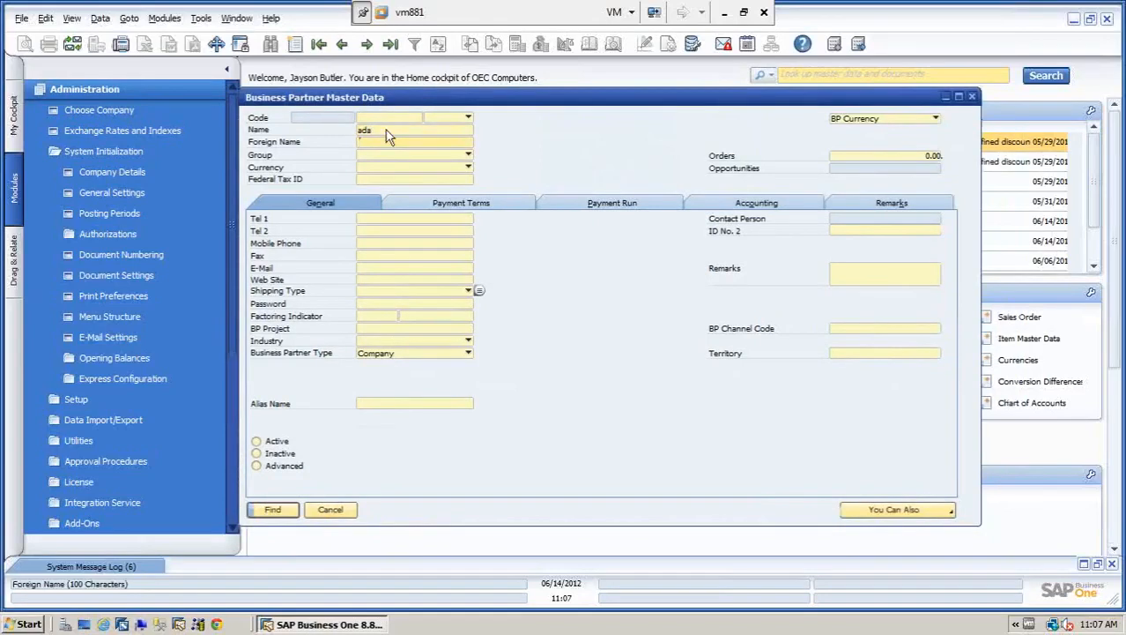
key("Return")
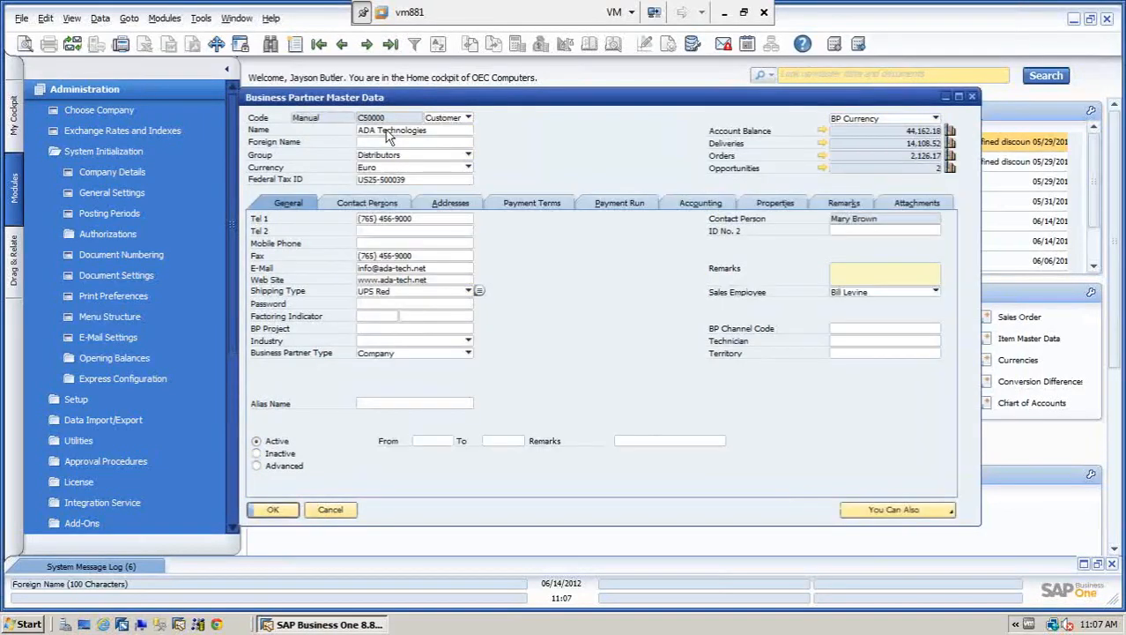
Review the currency options for the ADA Technologies business partner and keep Euro selected
left_click(360, 182)
left_click(468, 167)
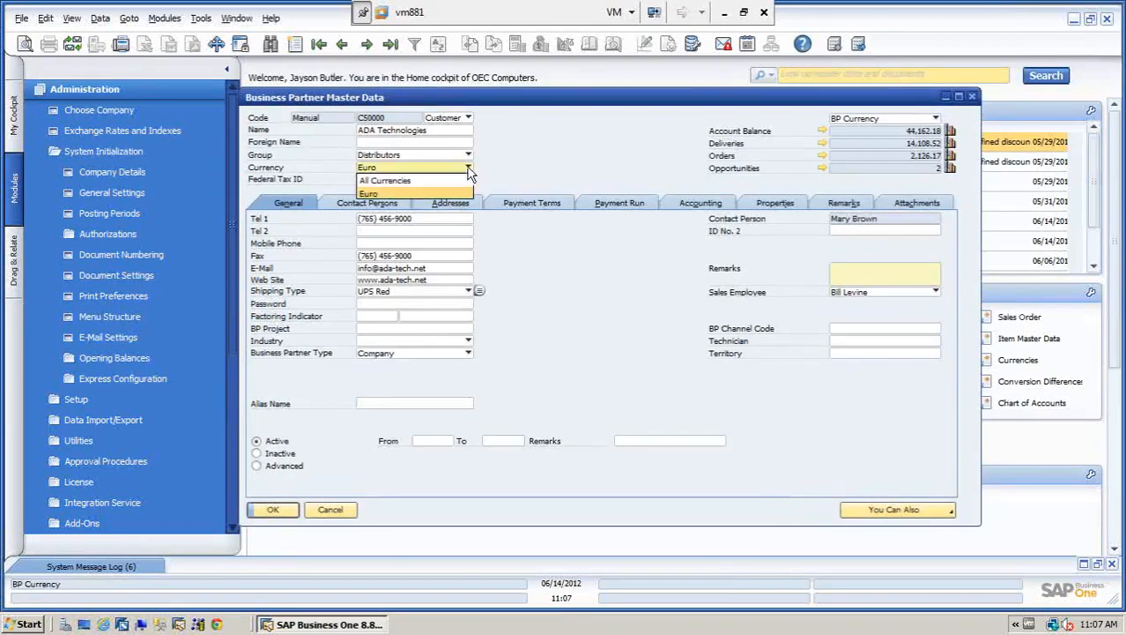
left_click(393, 194)
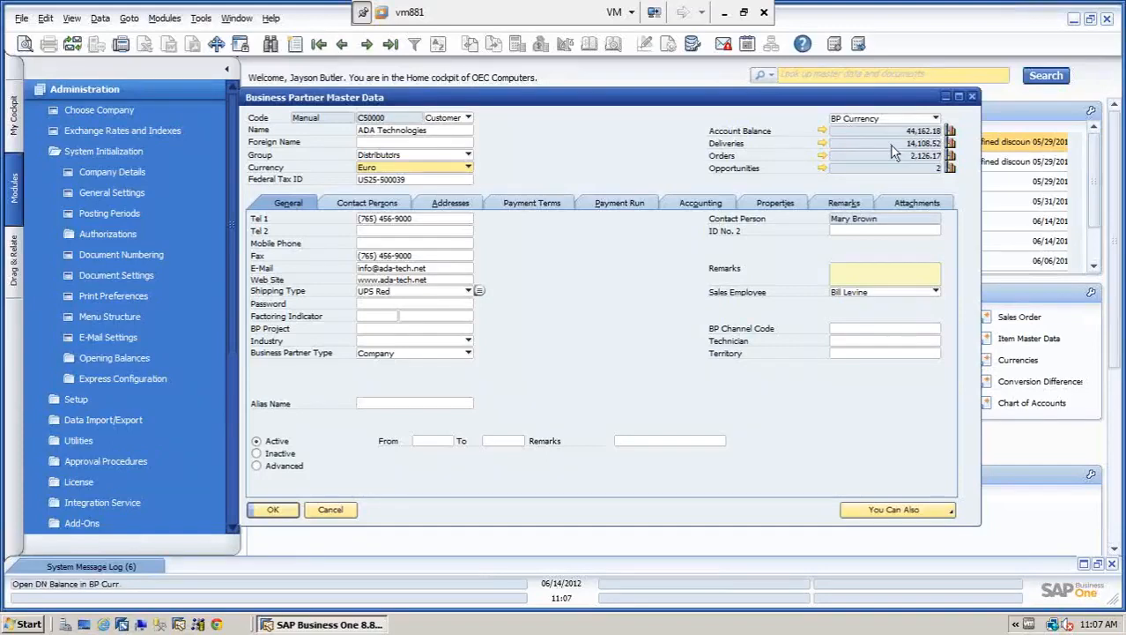
Display the business partner's balances in System Currency and in Local Currency
left_click(936, 118)
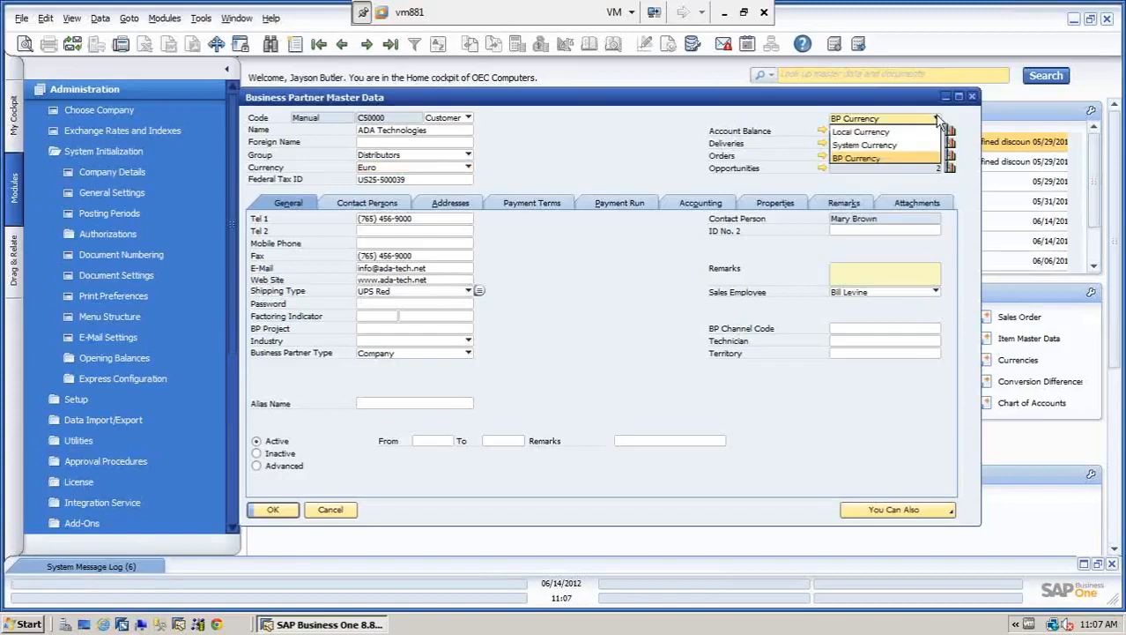
left_click(862, 146)
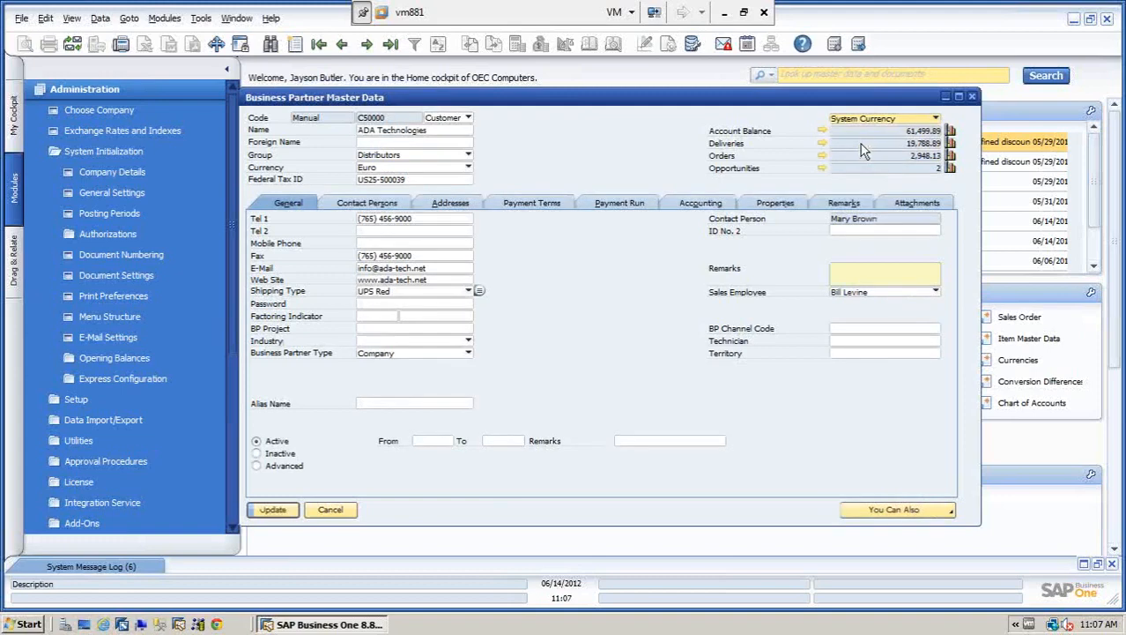
left_click(936, 121)
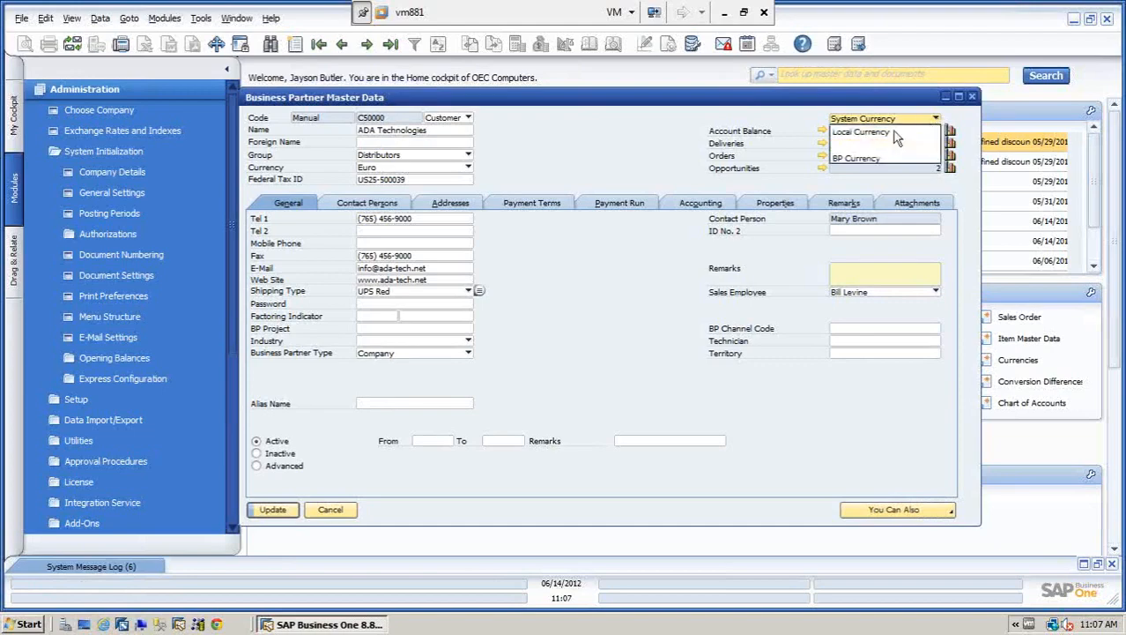
left_click(876, 134)
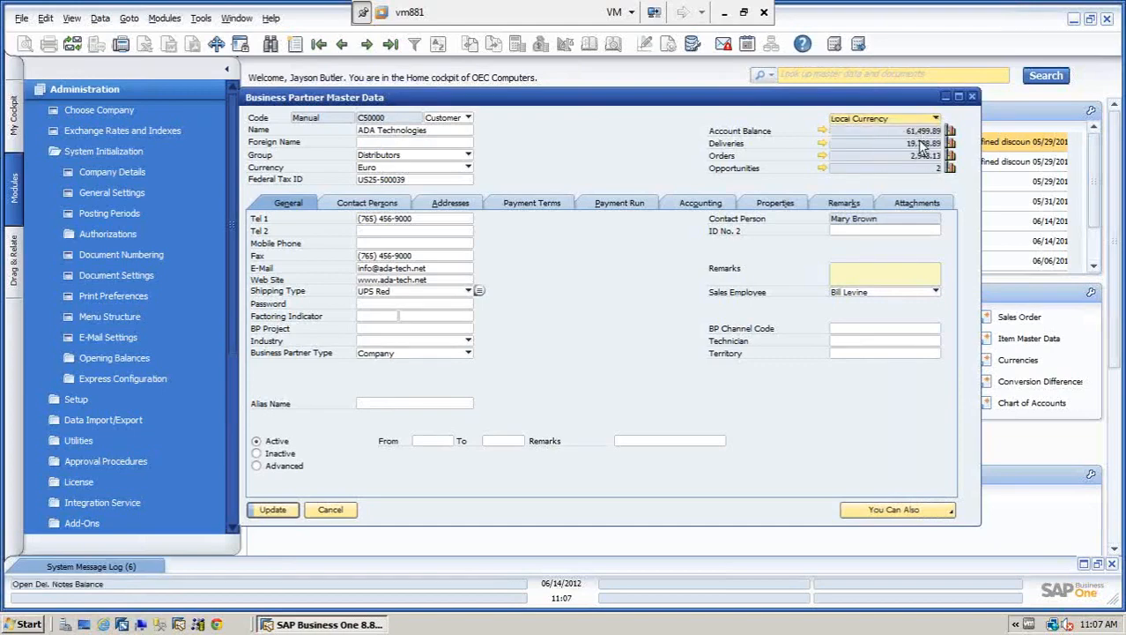
Show the account balance transactions of ADA Technologies and view the A/R invoice posted on 07/25/2007
left_click(824, 132)
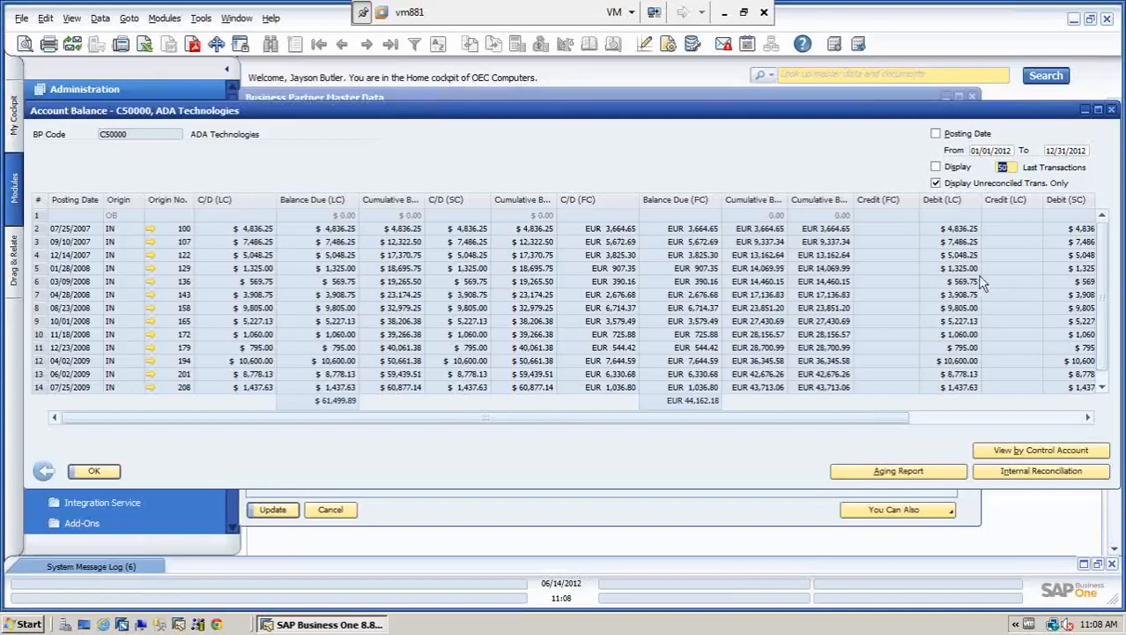
left_click(151, 228)
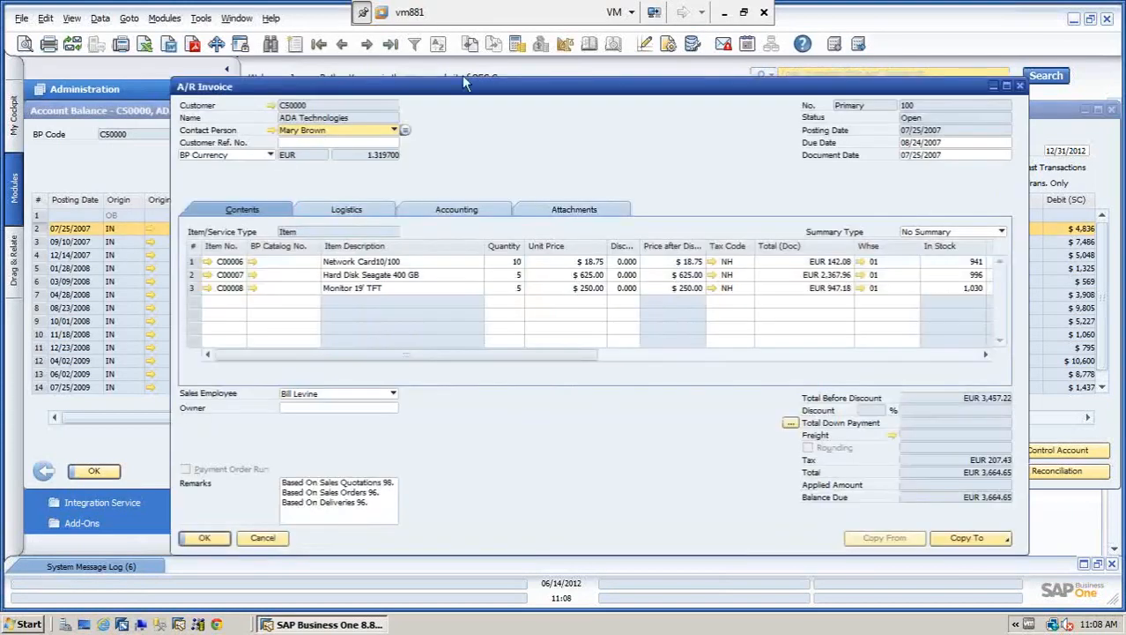
left_click_drag(419, 93, 358, 82)
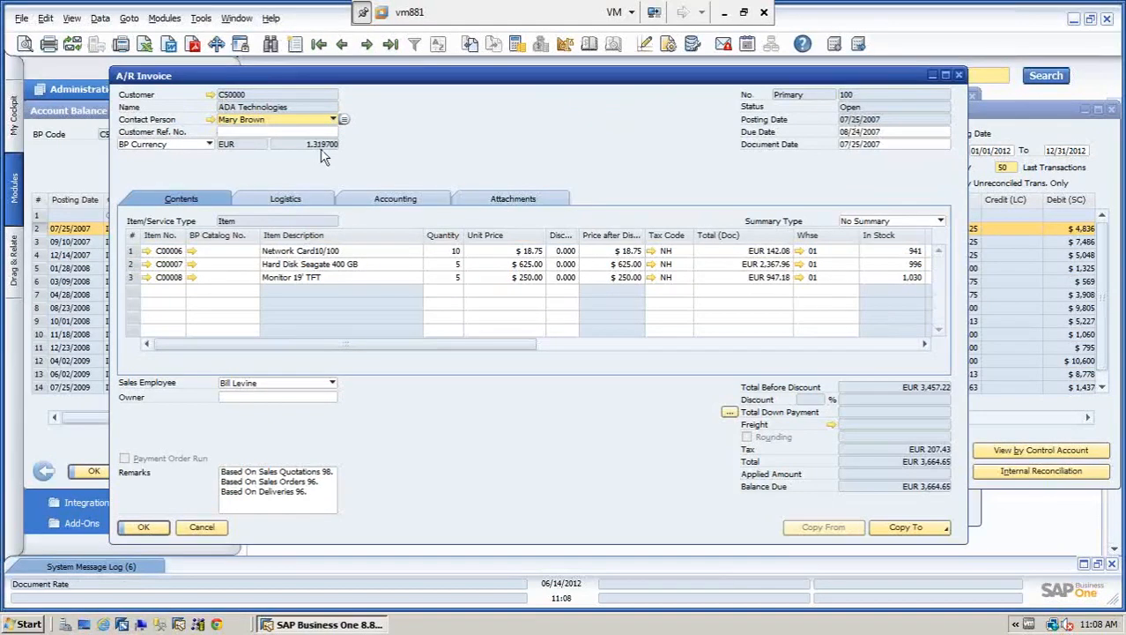
Display the 07/25/2007 invoice amounts in System Currency and return them to BP Currency
left_click(209, 145)
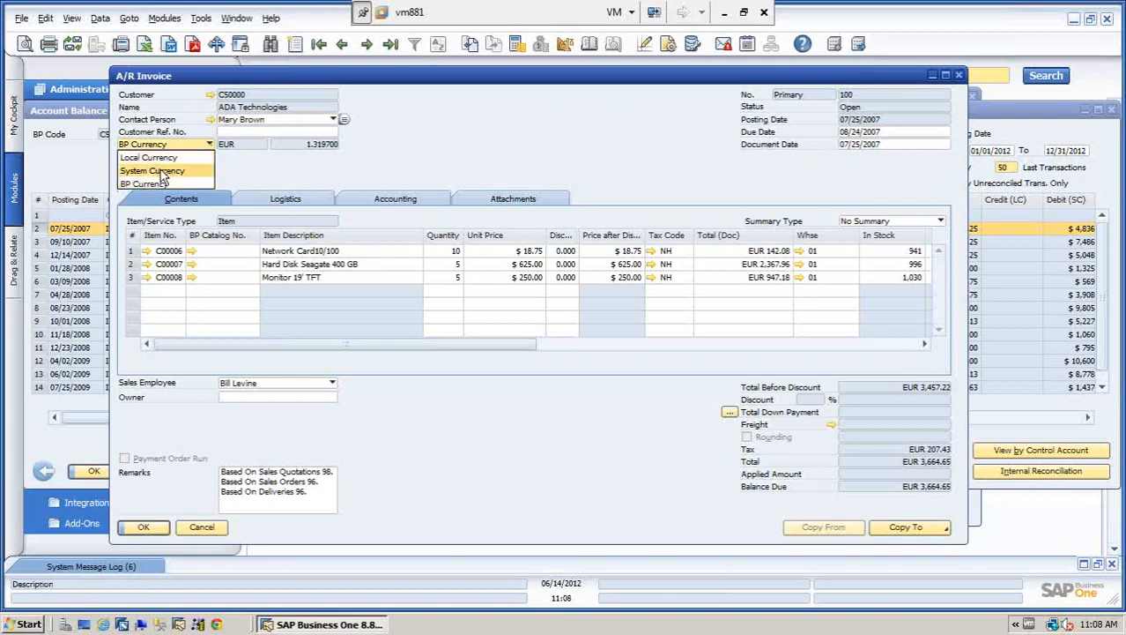
left_click(162, 172)
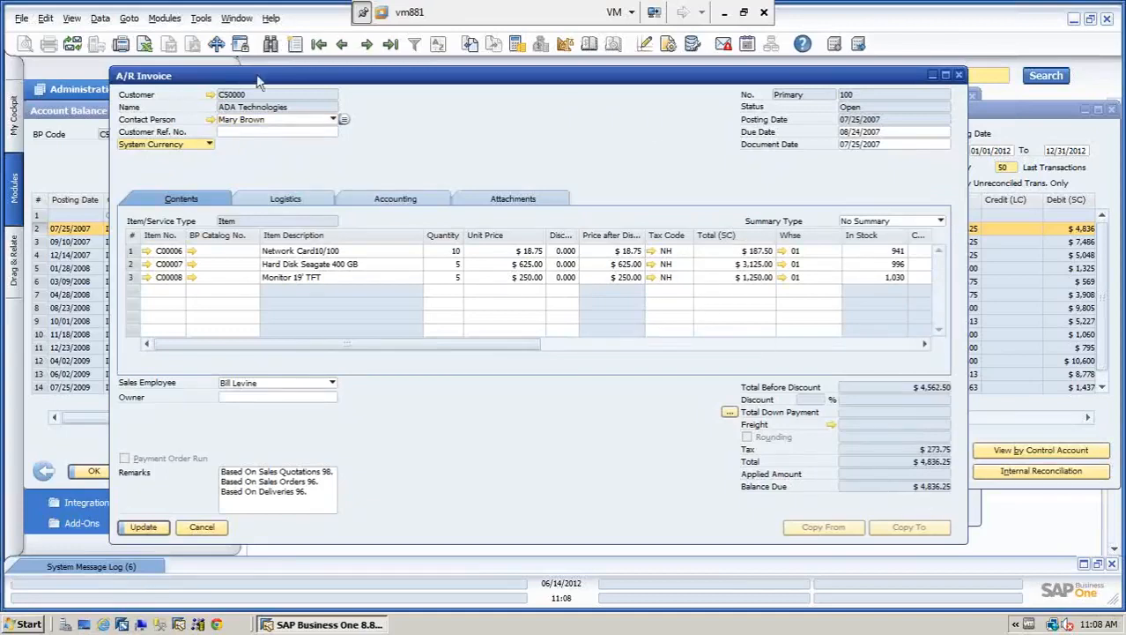
left_click(210, 146)
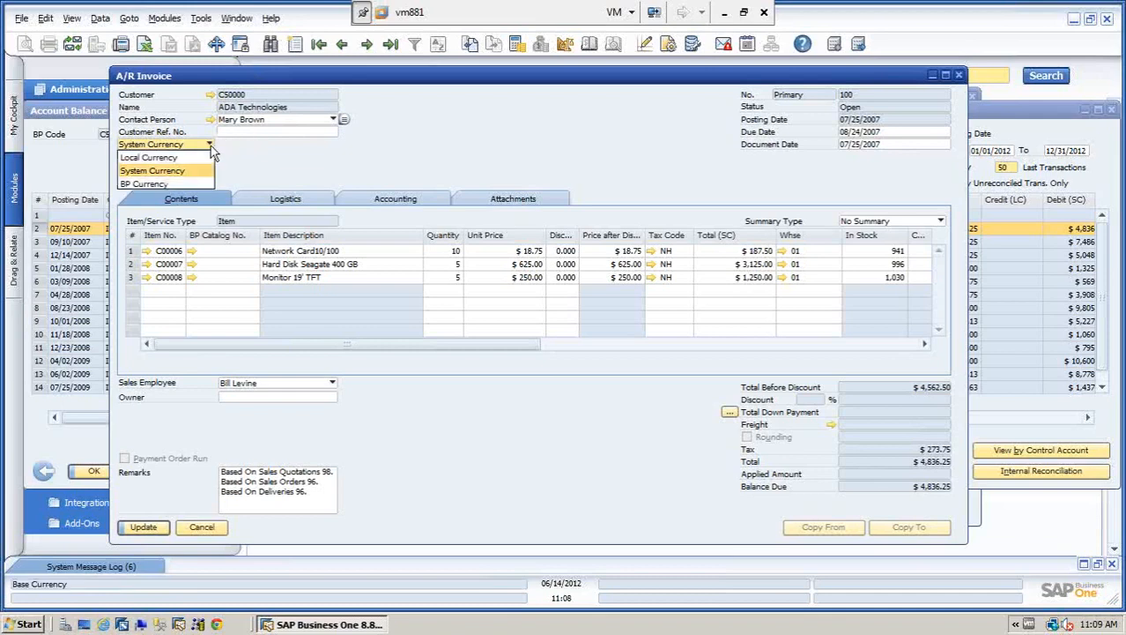
left_click(161, 183)
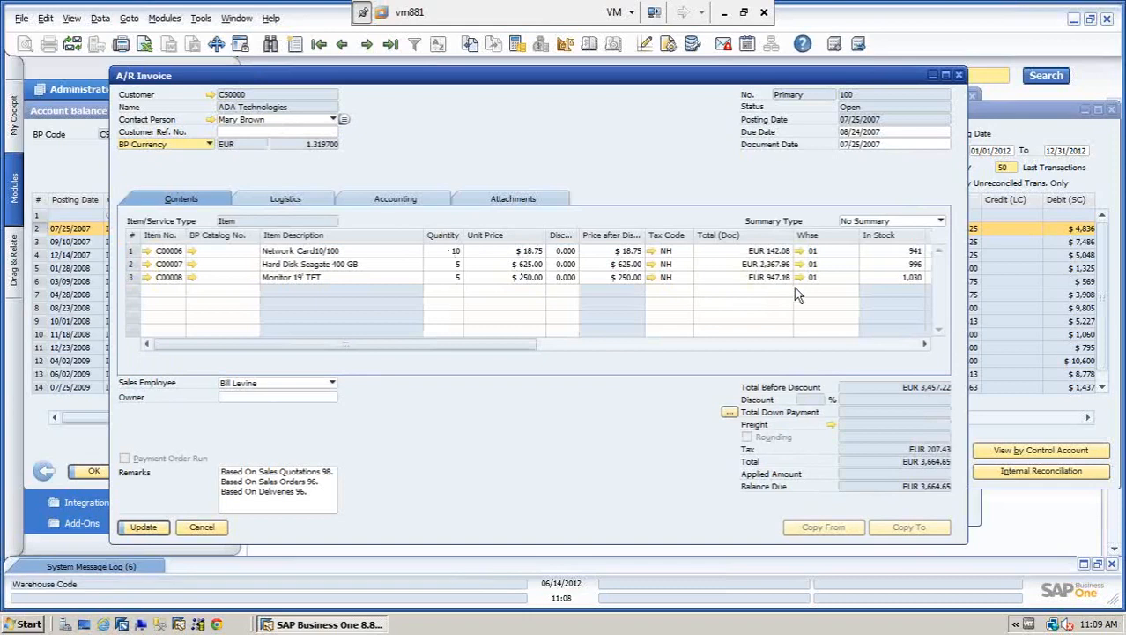
Check the currency in the invoice customer's master data record and close the record
left_click(210, 94)
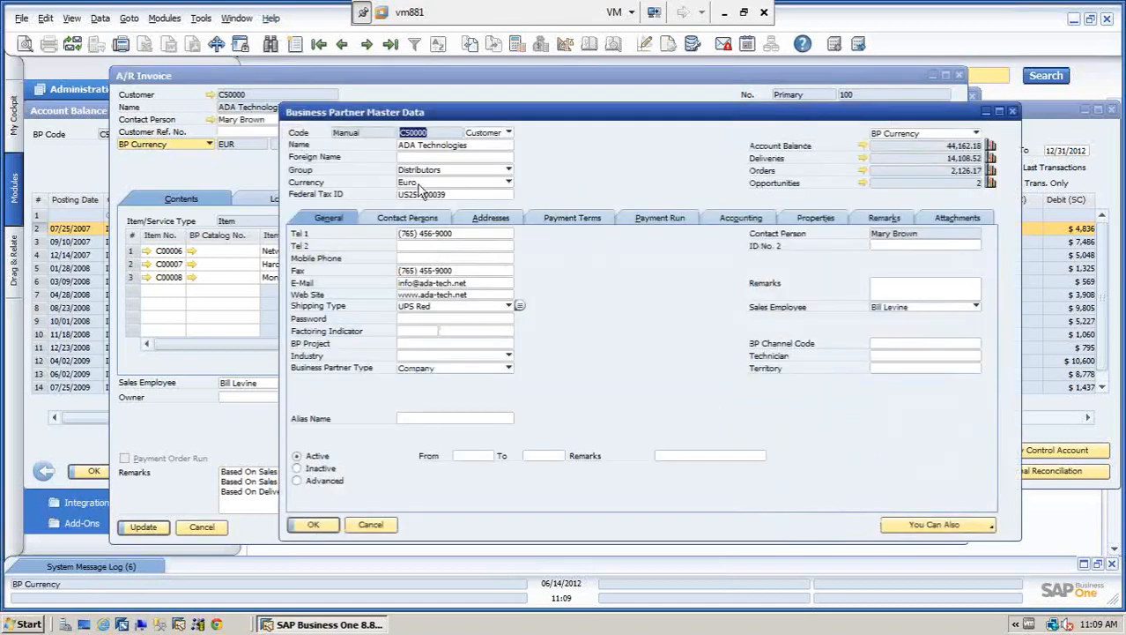
left_click(378, 525)
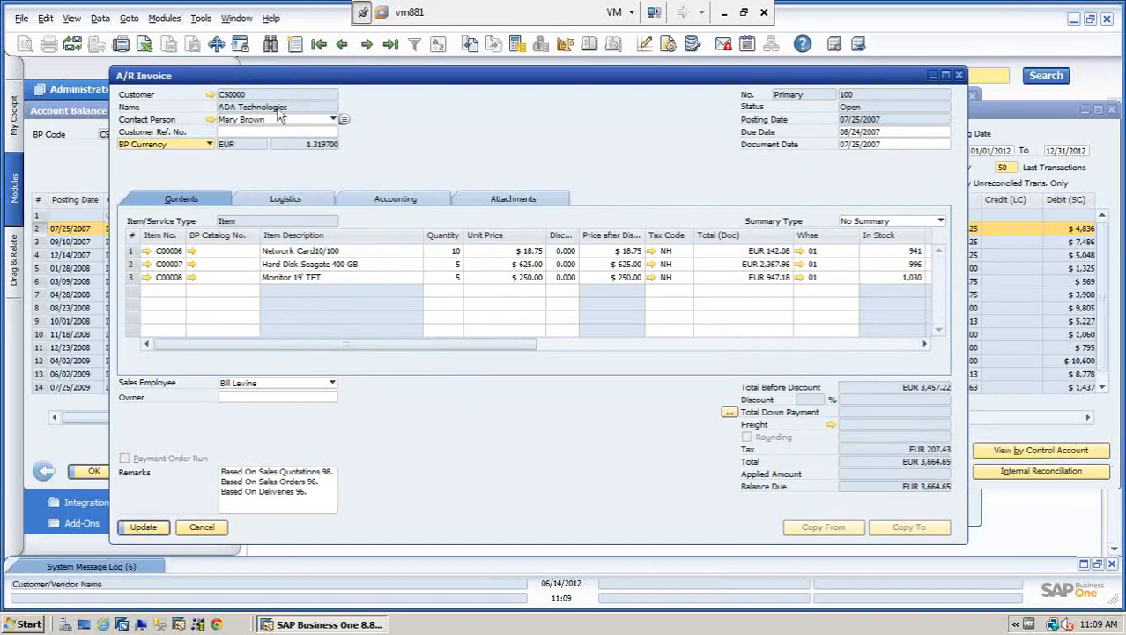
Start a new A/R invoice for ADA Technologies, discarding the unsaved changes and continuing despite the exceeded credit limit
left_click(296, 49)
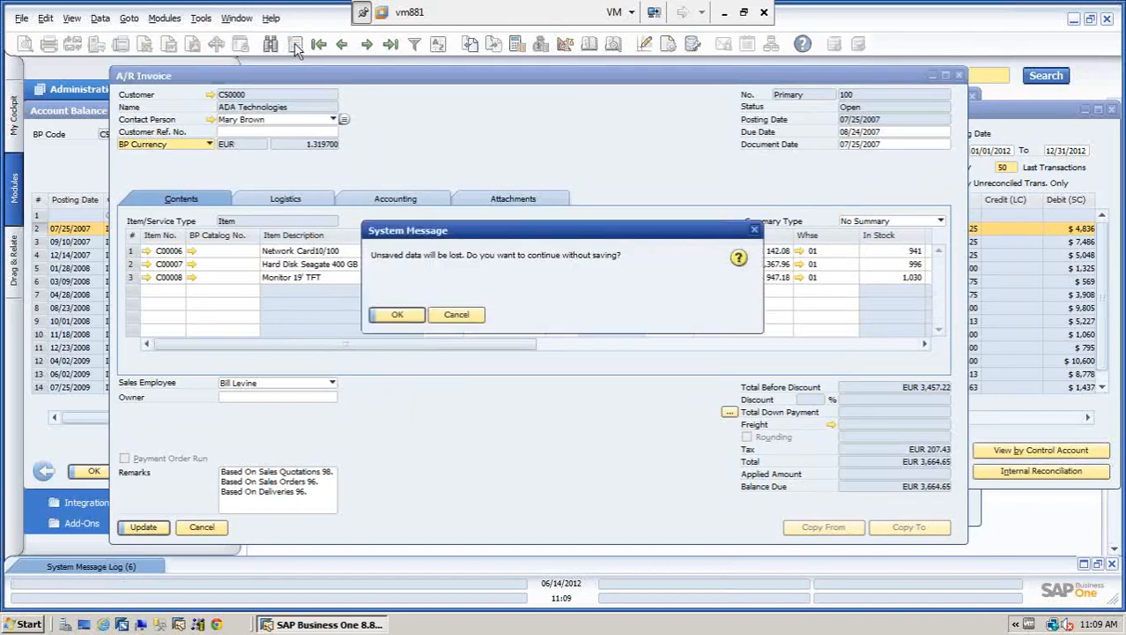
left_click(398, 315)
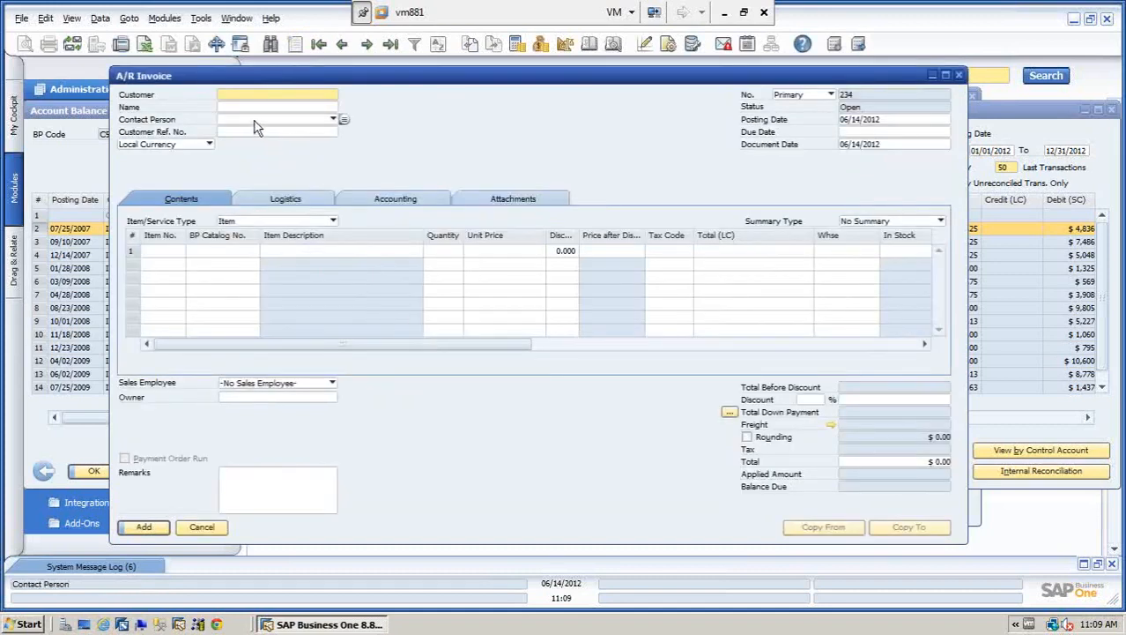
left_click(245, 108)
type("ada")
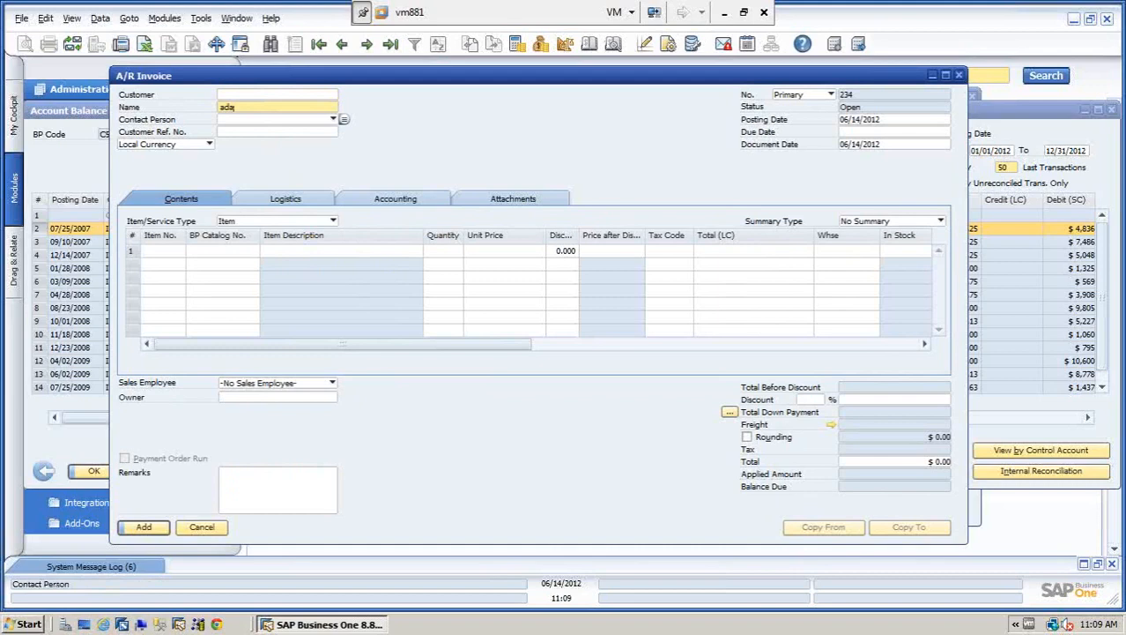
key("Tab")
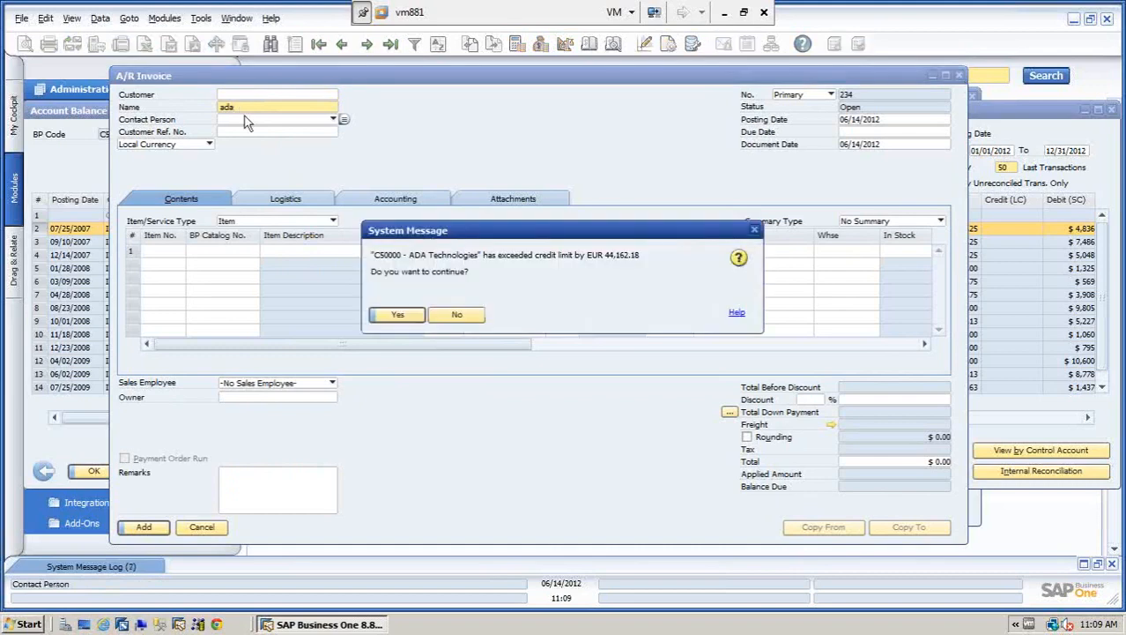
left_click(397, 315)
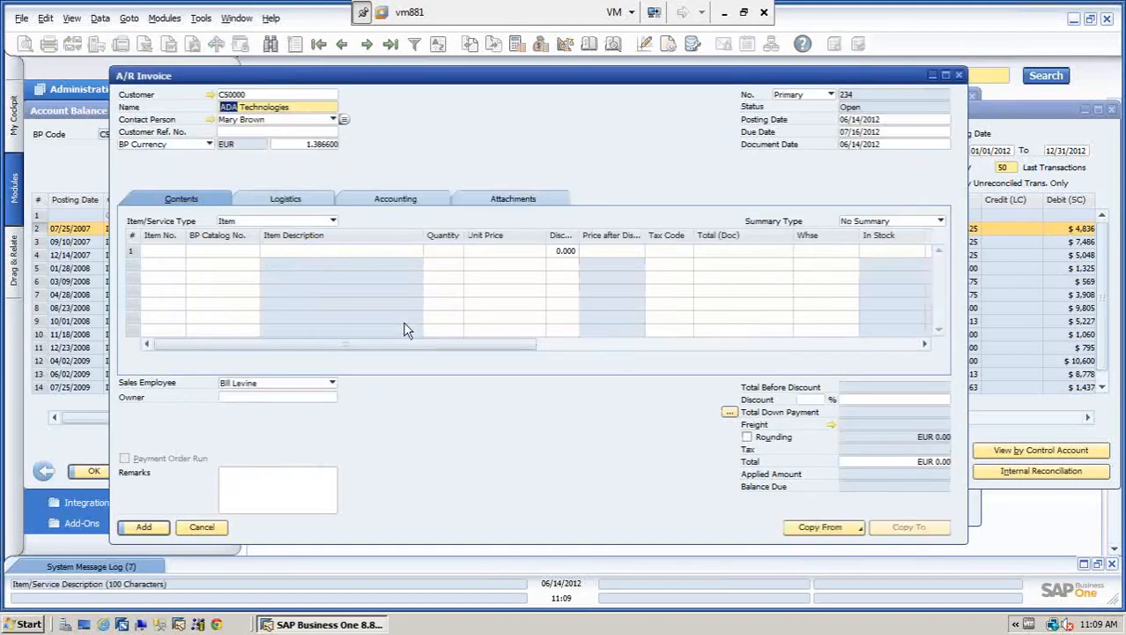
Switch the new invoice from BP Currency to Local Currency and on to System Currency
left_click(211, 145)
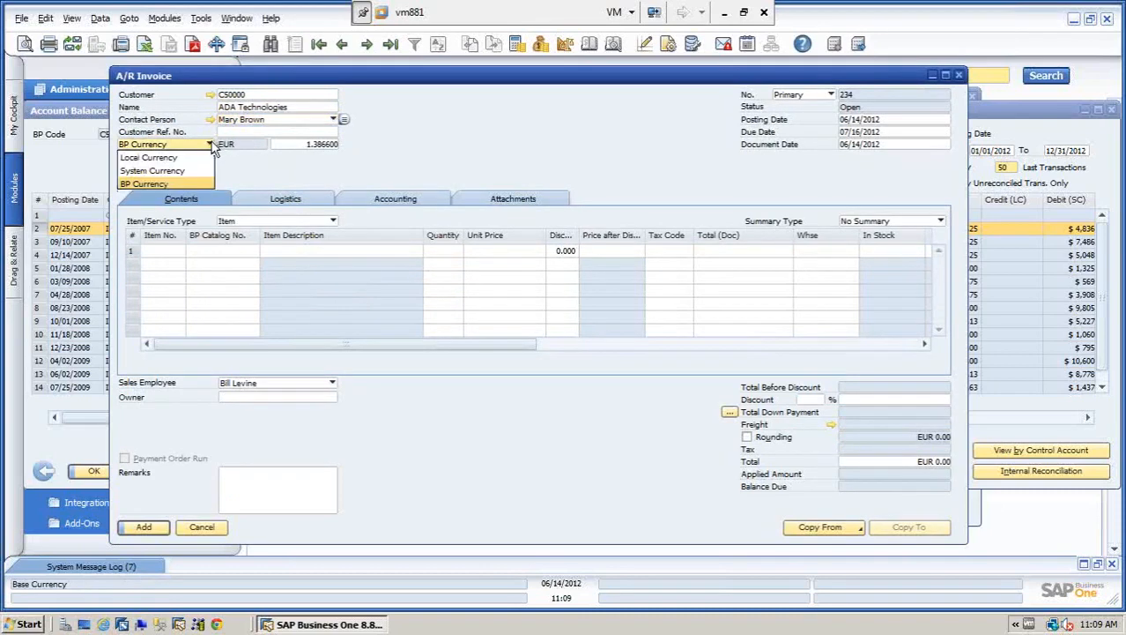
left_click(164, 159)
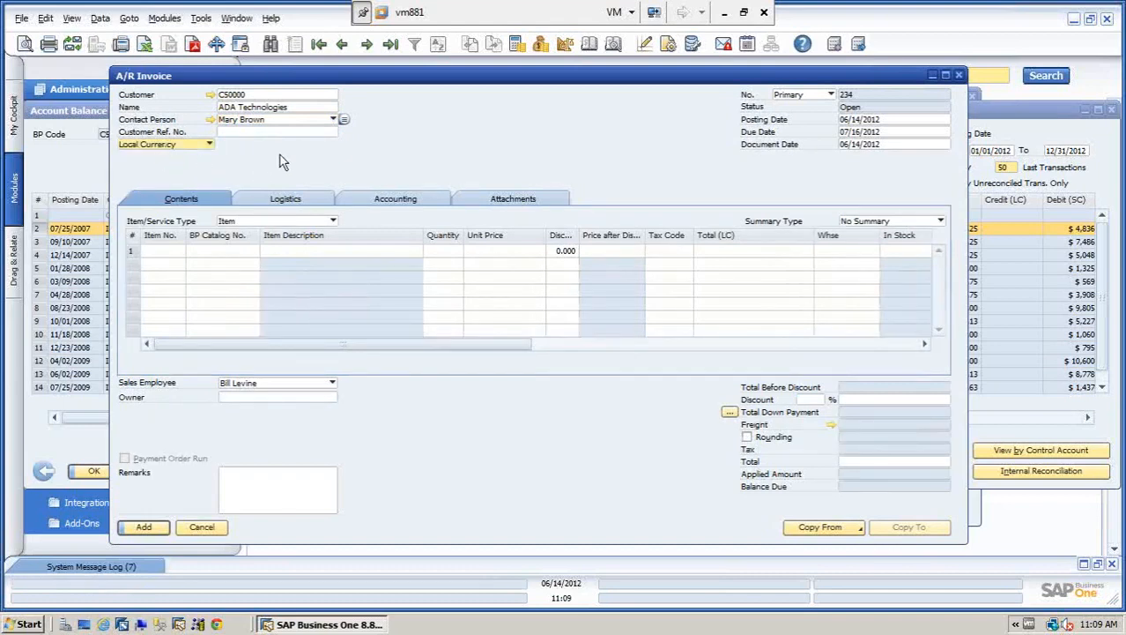
left_click(214, 143)
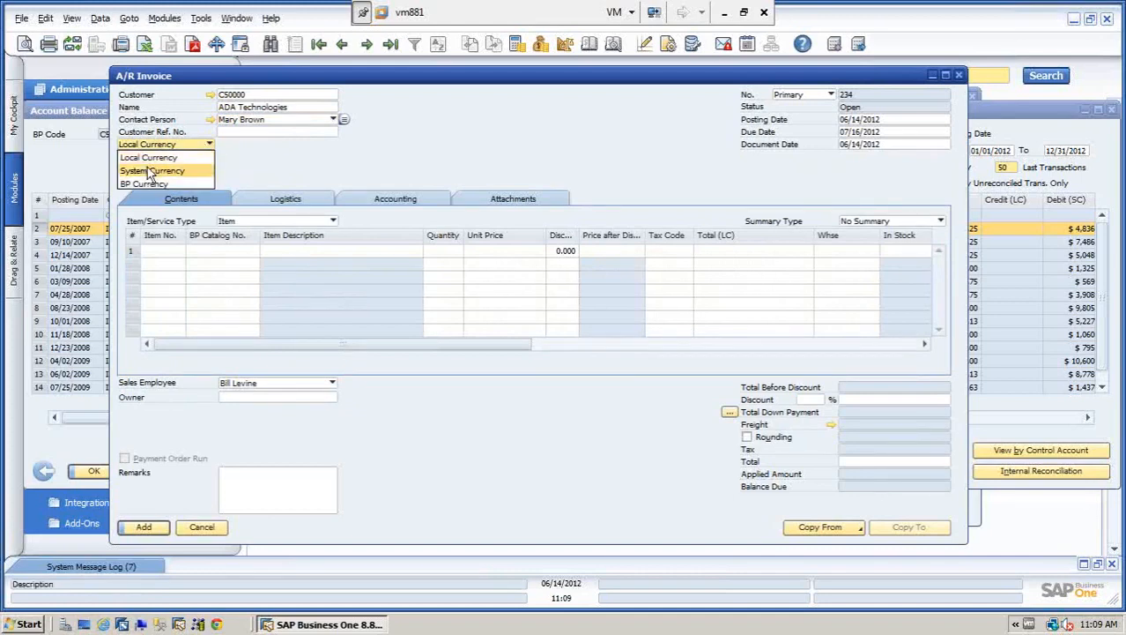
left_click(215, 161)
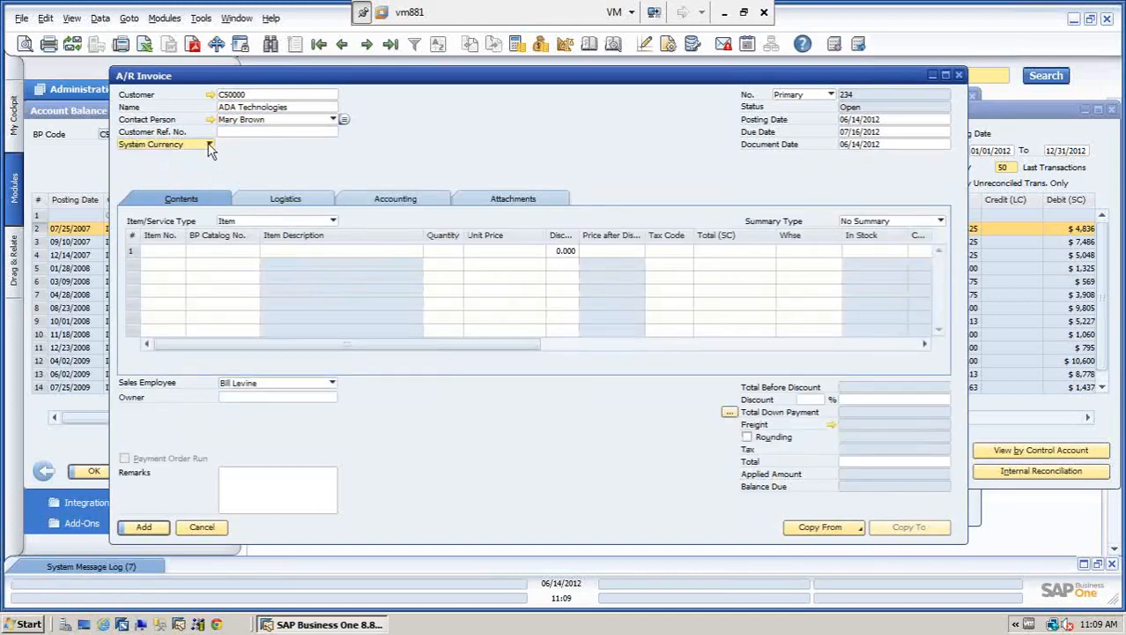
left_click(209, 145)
left_click(242, 109)
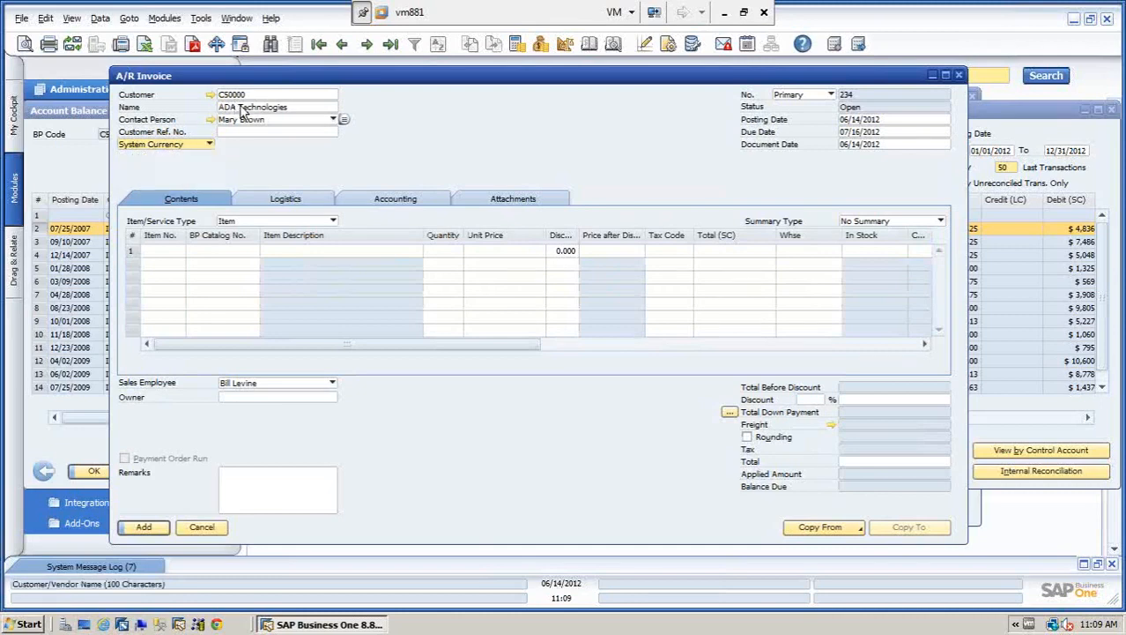
Change the new invoice's customer to Earthshaker Corporation by entering "ea" as the name
left_click(304, 106)
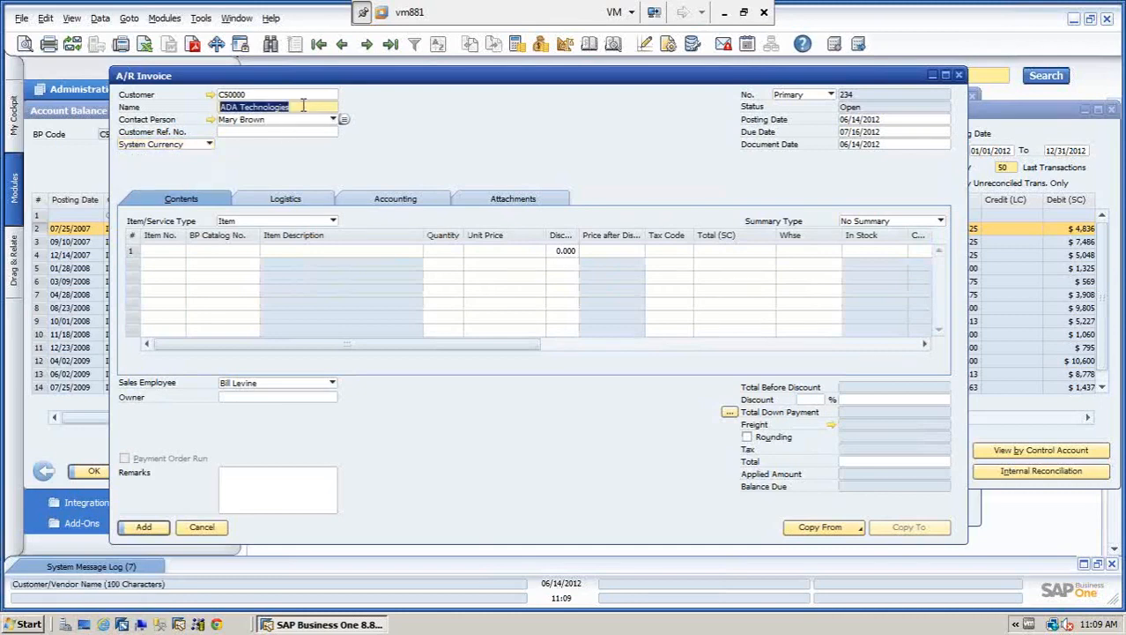
type("ee")
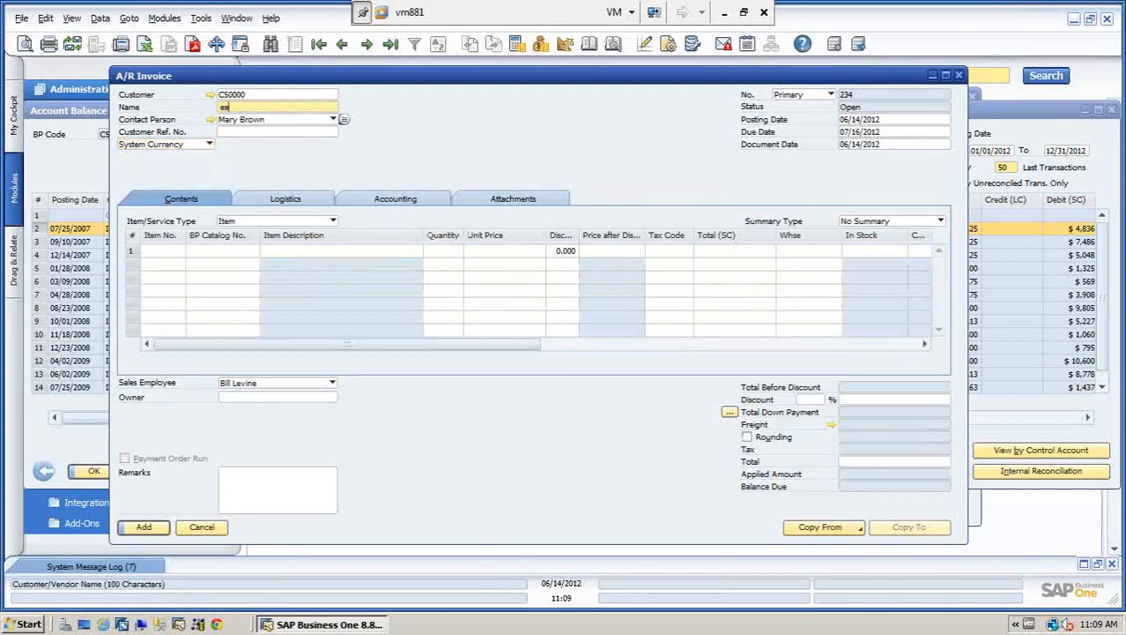
key("Tab")
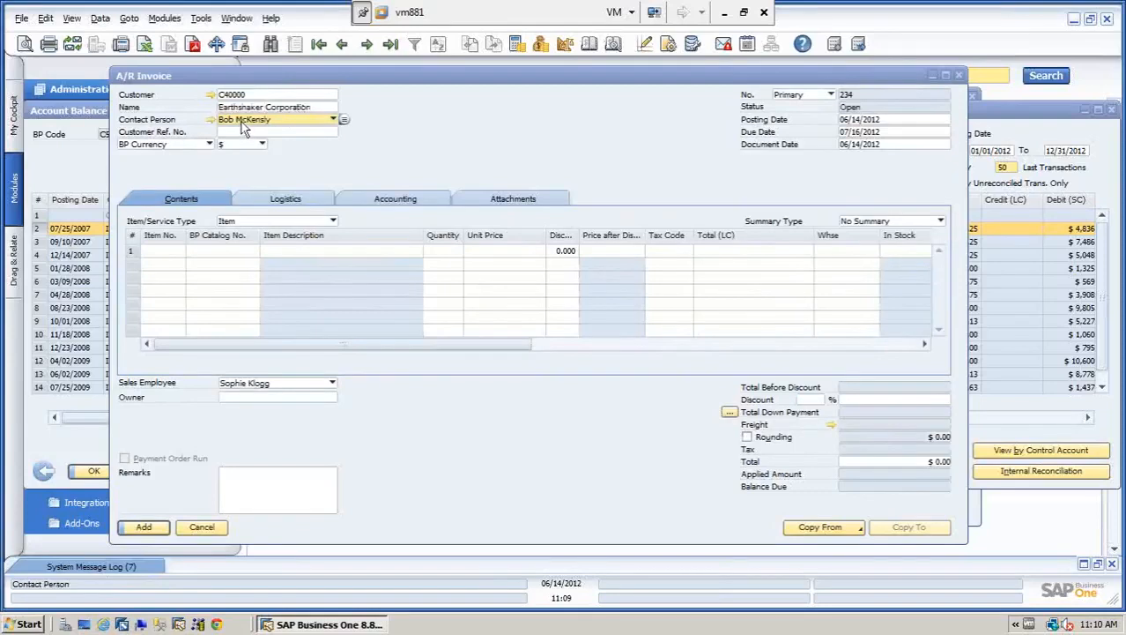
Check the currency setting in Earthshaker Corporation's master data record and close it without changes
left_click(211, 95)
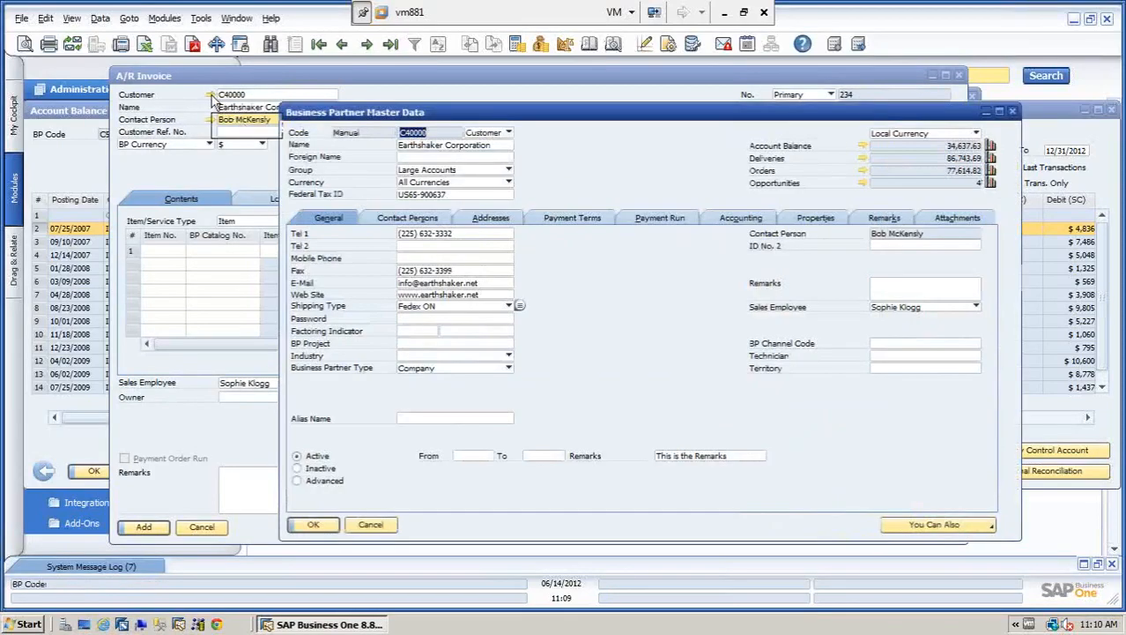
left_click(509, 184)
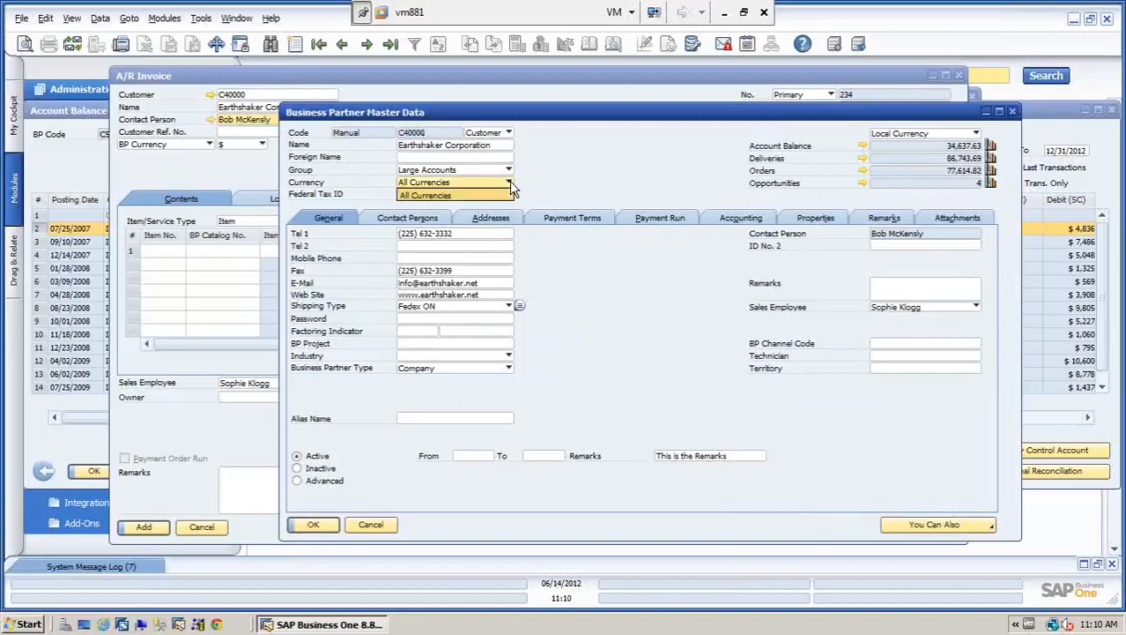
left_click(373, 525)
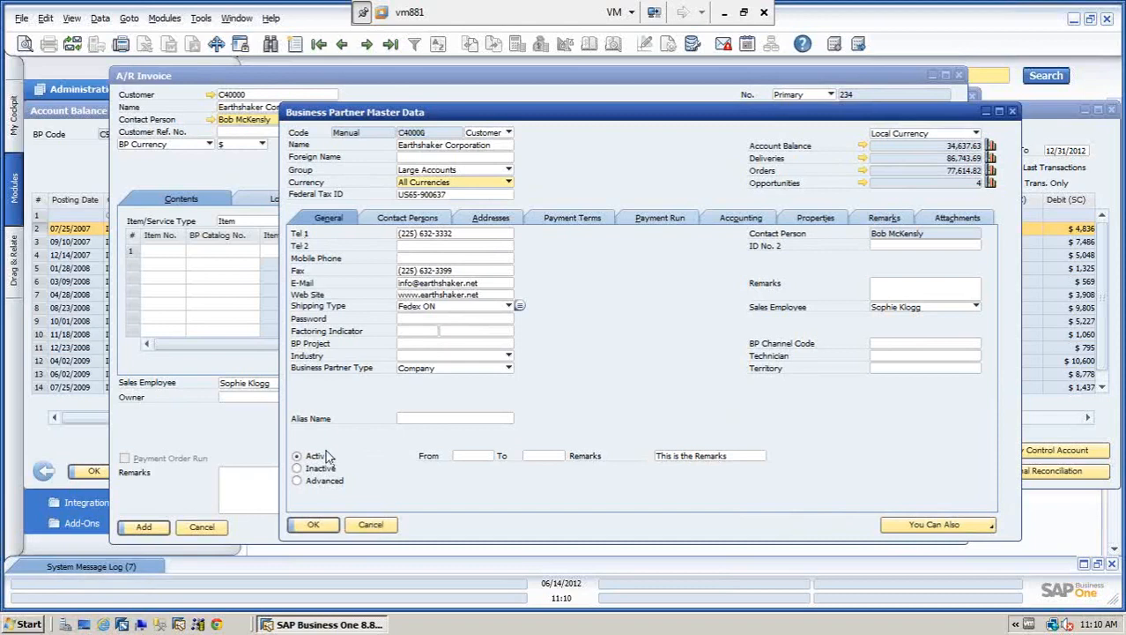
left_click(370, 525)
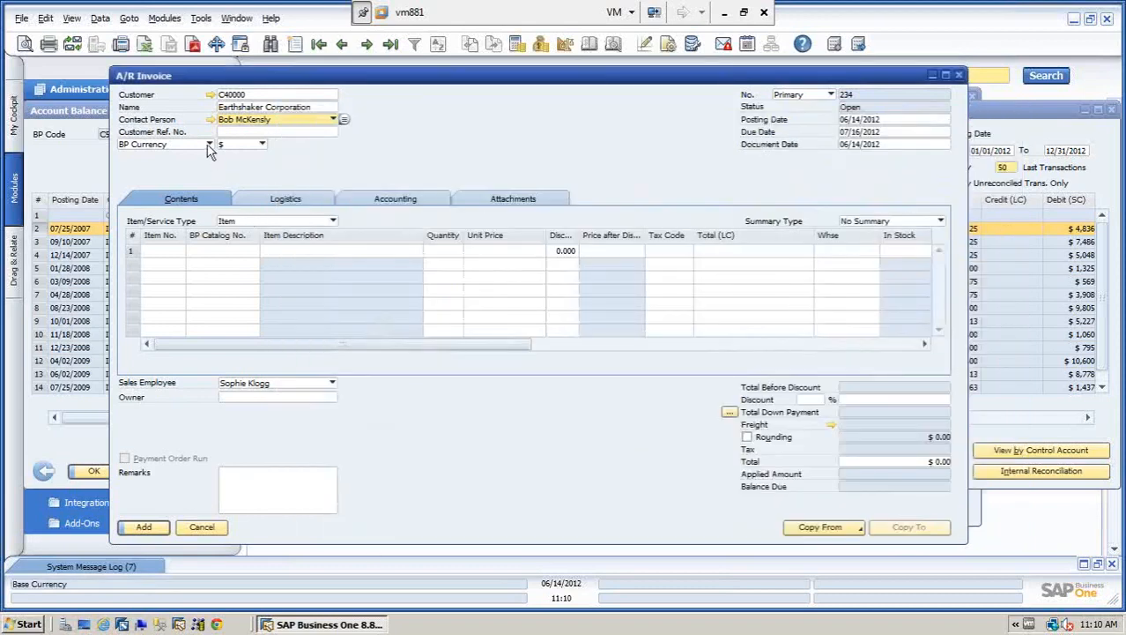
Set the Earthshaker Corporation invoice's currency to Canadian Dollar and switch it to Euro
left_click(261, 146)
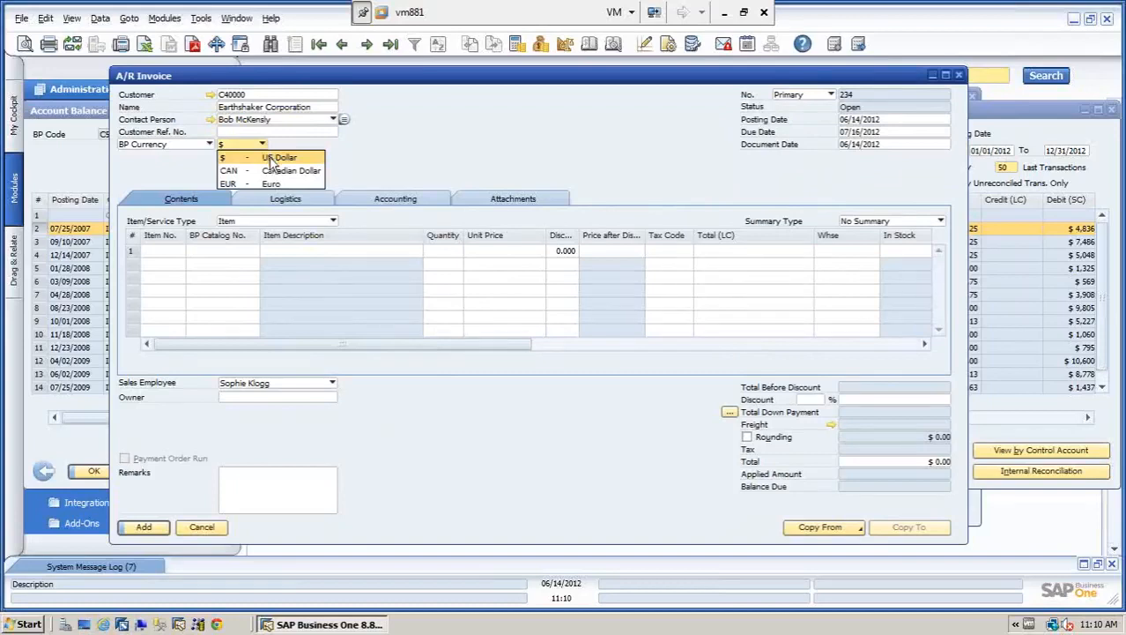
left_click(271, 171)
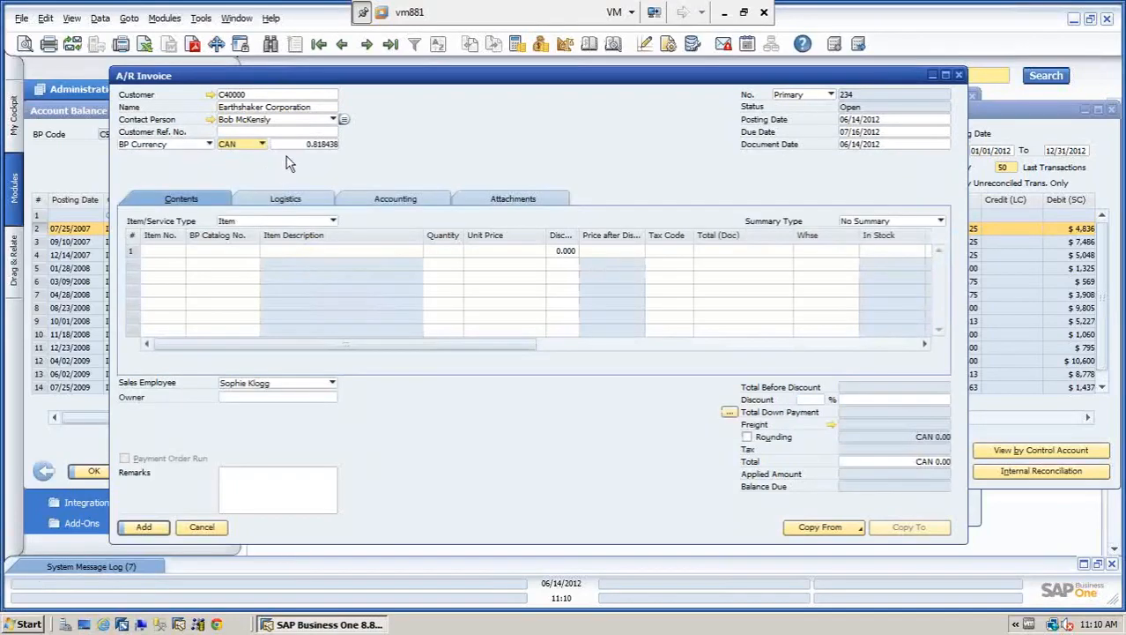
double_click(296, 146)
left_click(262, 144)
left_click(238, 185)
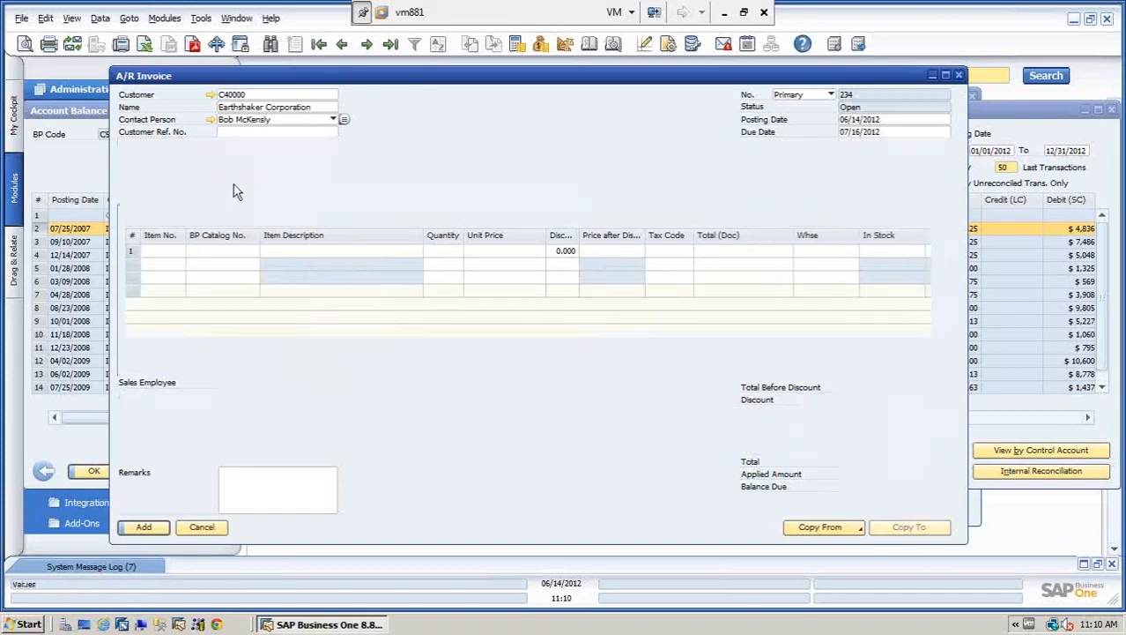
Change the invoice's customer back to ADA Technologies by entering "ada" and continue despite the exceeded credit limit
double_click(260, 107)
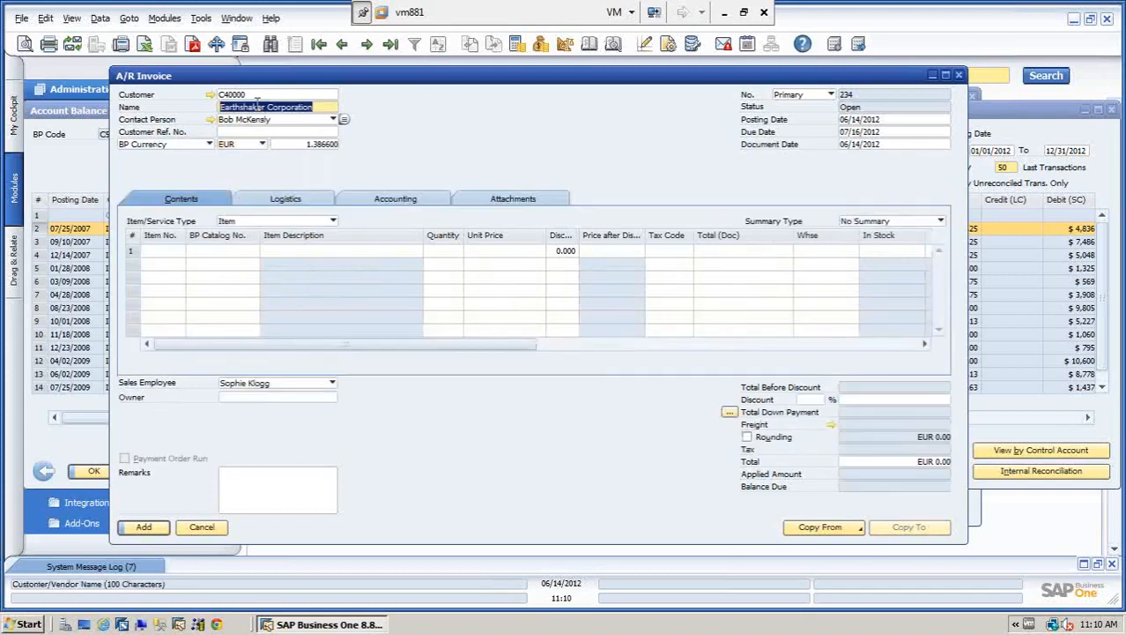
type("ada")
key("Tab")
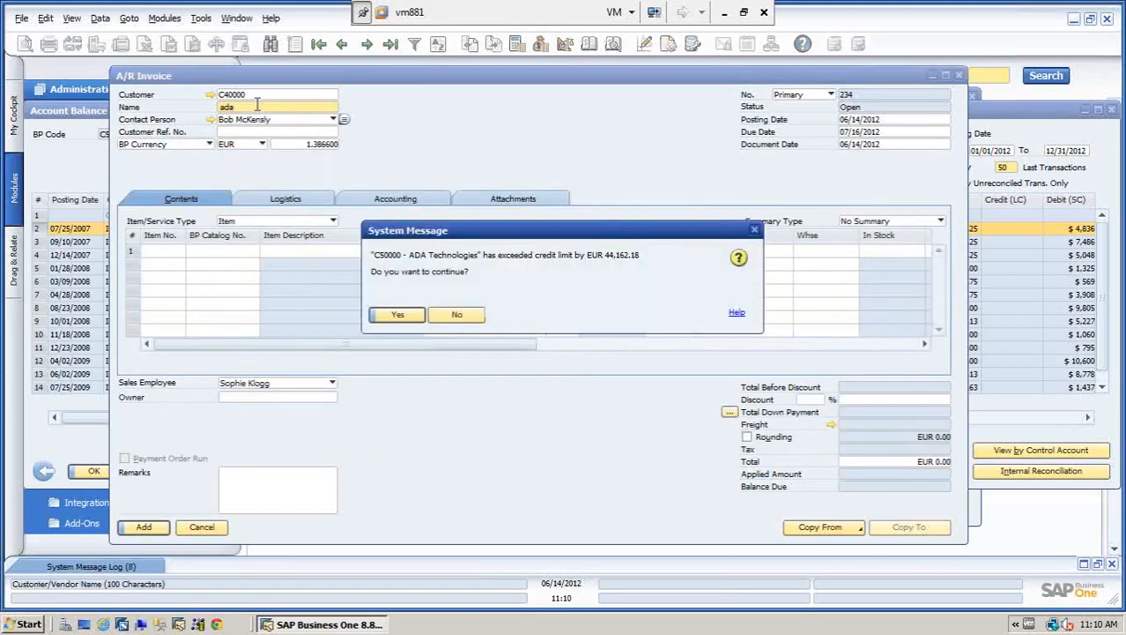
left_click(399, 315)
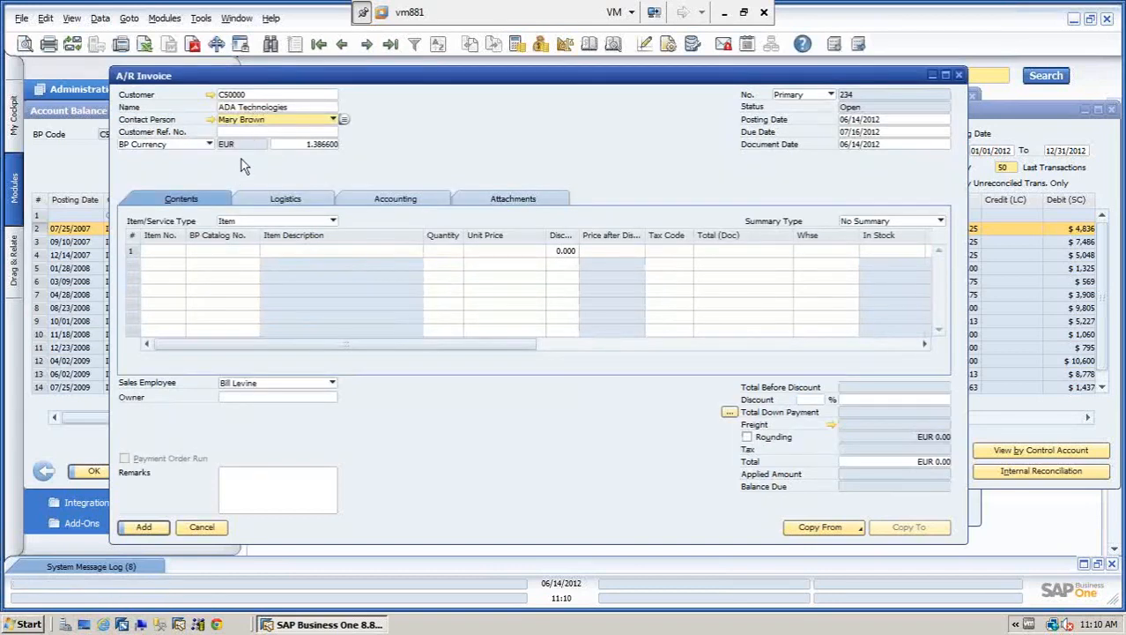
Set the invoice's customer to Earthshaker Corporation again using the name "ea" and list the currencies available for it
left_click(294, 105)
type("e")
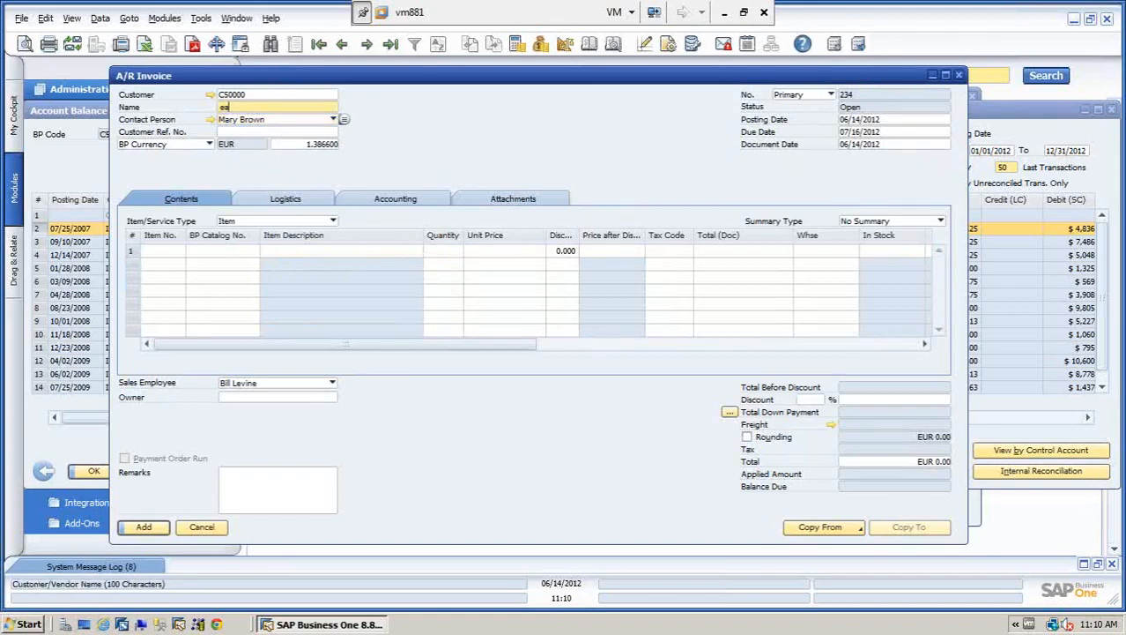
type("a")
key("Down")
key("Tab")
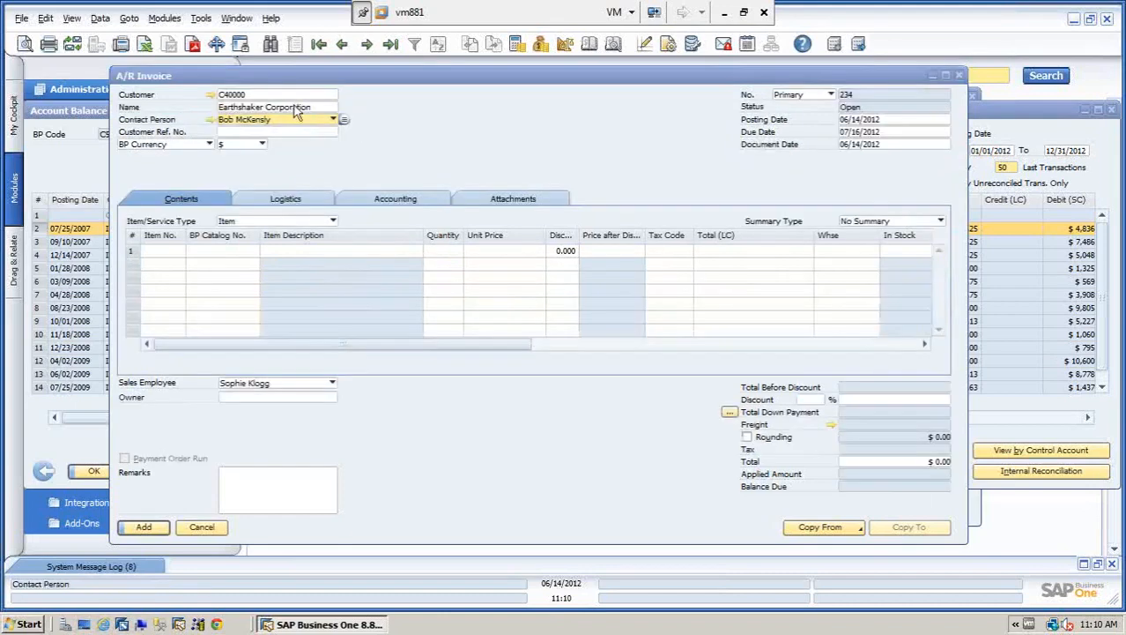
left_click(262, 144)
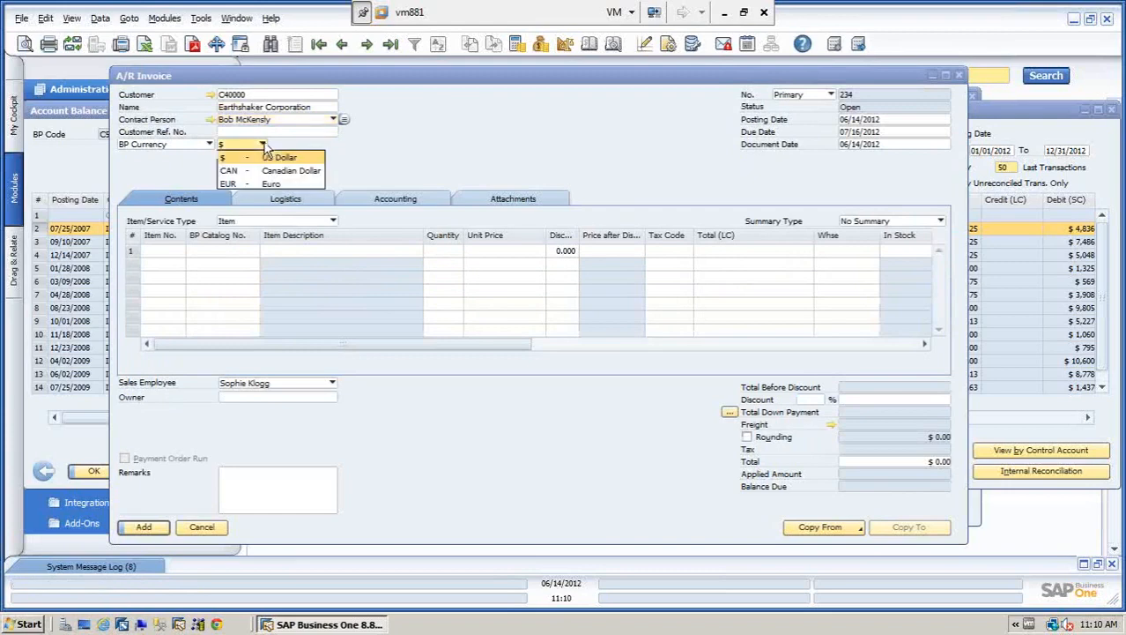
Set the invoice's currency to Euro and add item A00002, IBM Infoprint 1222, as its first line
left_click(226, 186)
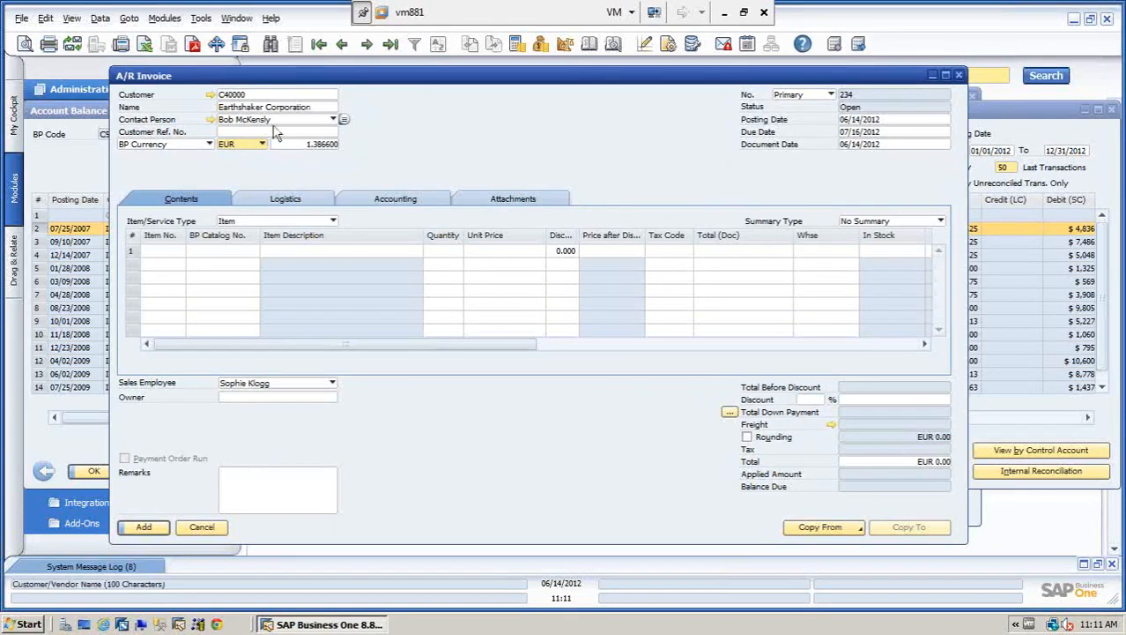
left_click(167, 252)
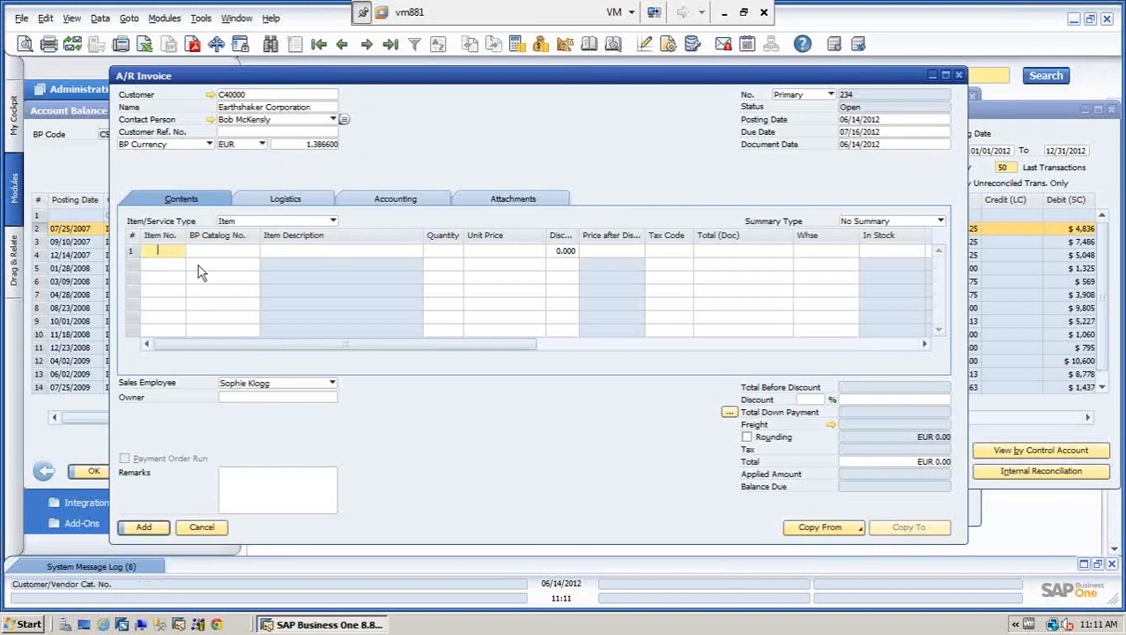
type("a")
key("Tab")
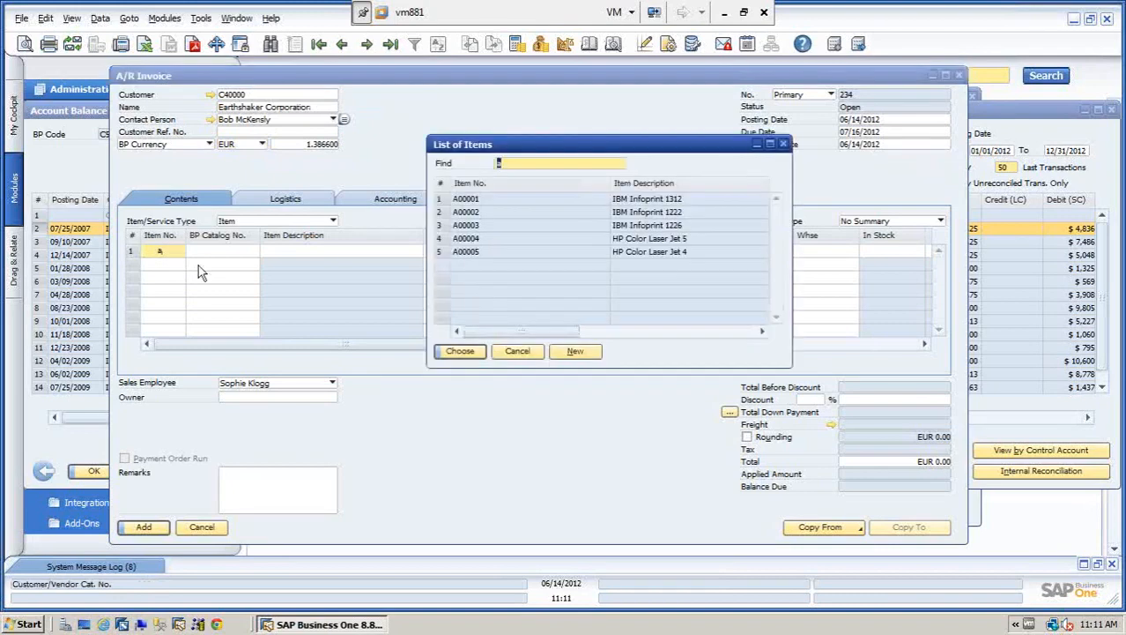
left_click(467, 212)
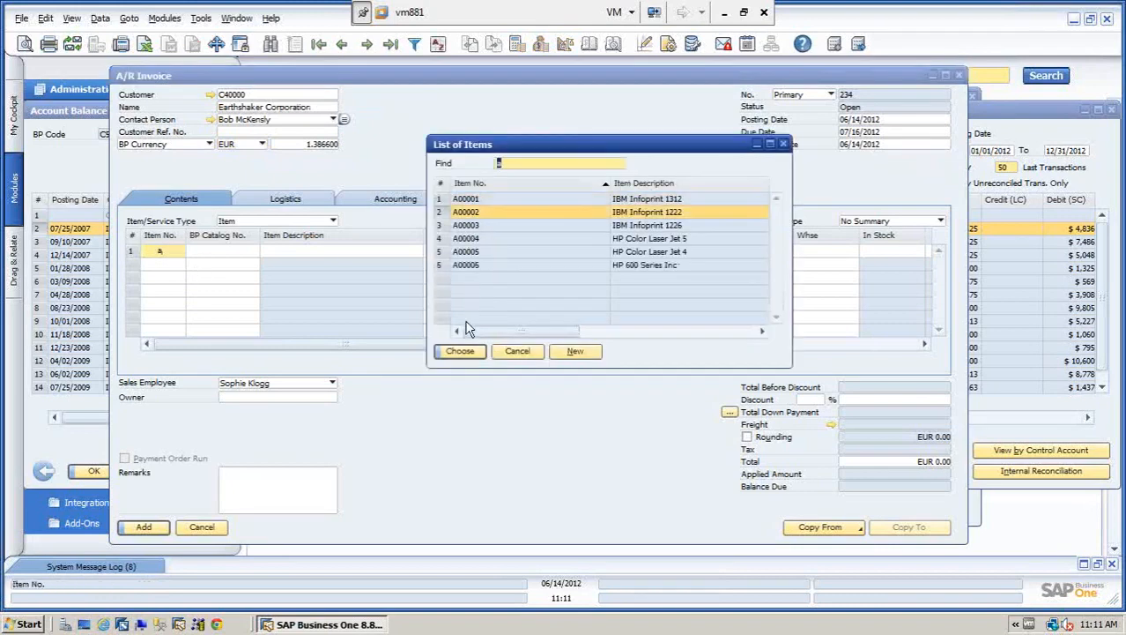
left_click(460, 351)
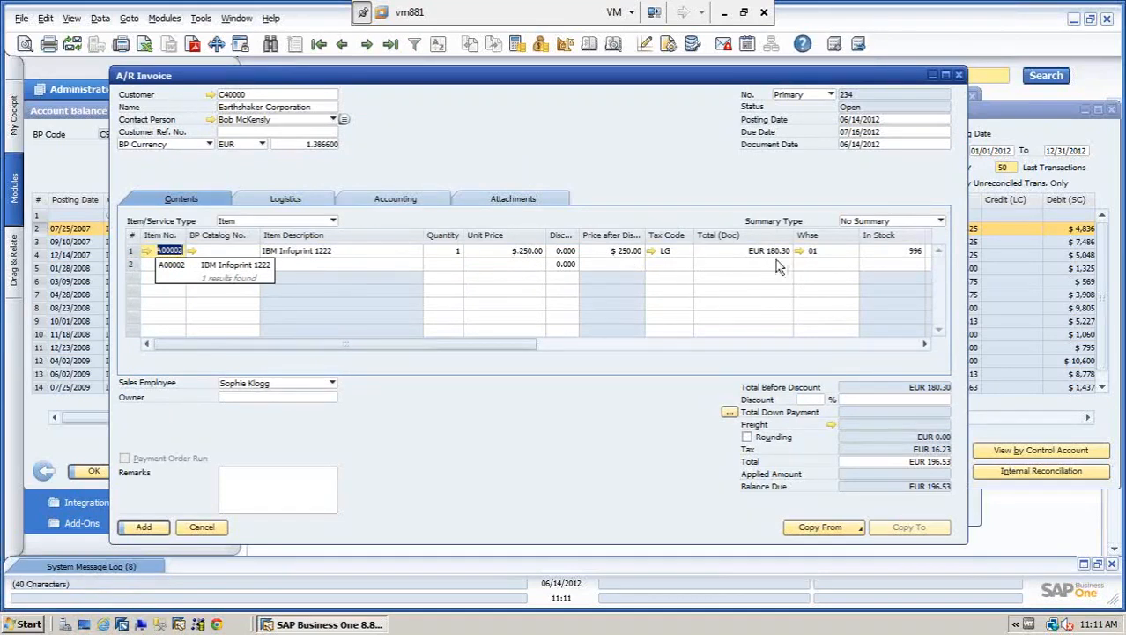
Set the unit price of the IBM Infoprint 1222 line to 250 EUR
left_click(509, 254)
type("2")
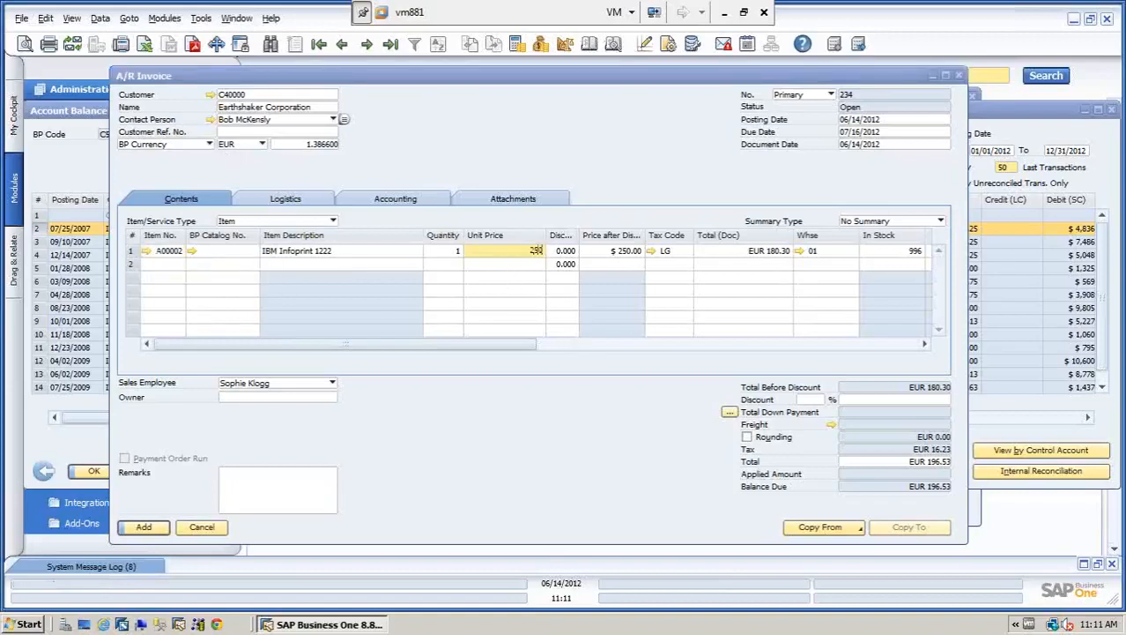
type("50eur")
key("Tab")
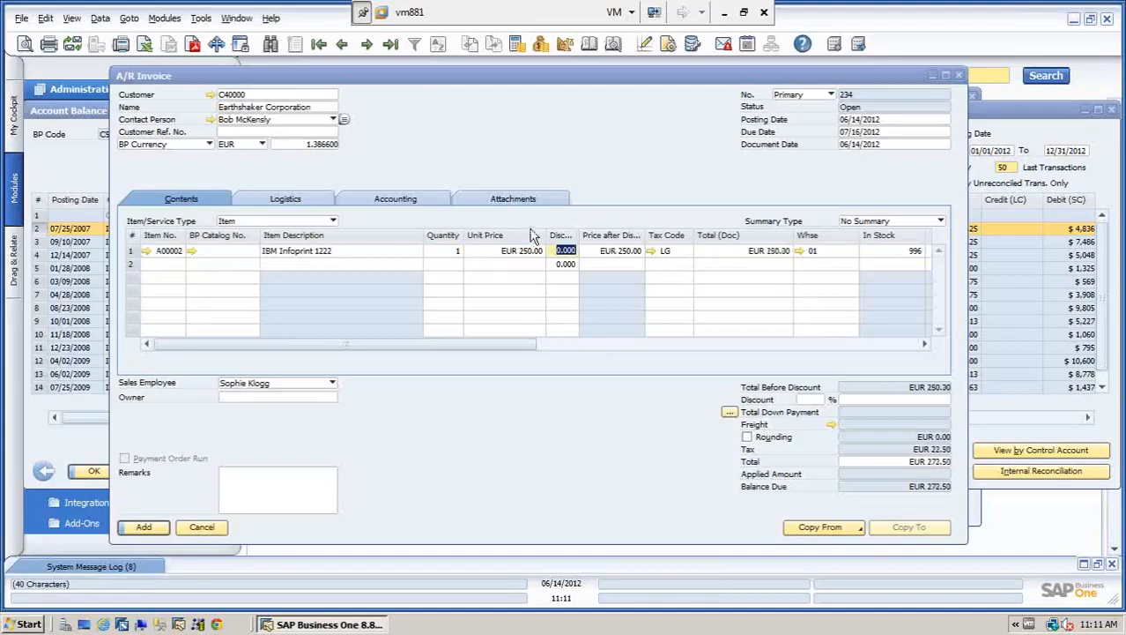
Set the line's unit price to 250 CAN and switch the Earthshaker Corporation invoice's currency to Canadian Dollar
left_click(513, 254)
type("3")
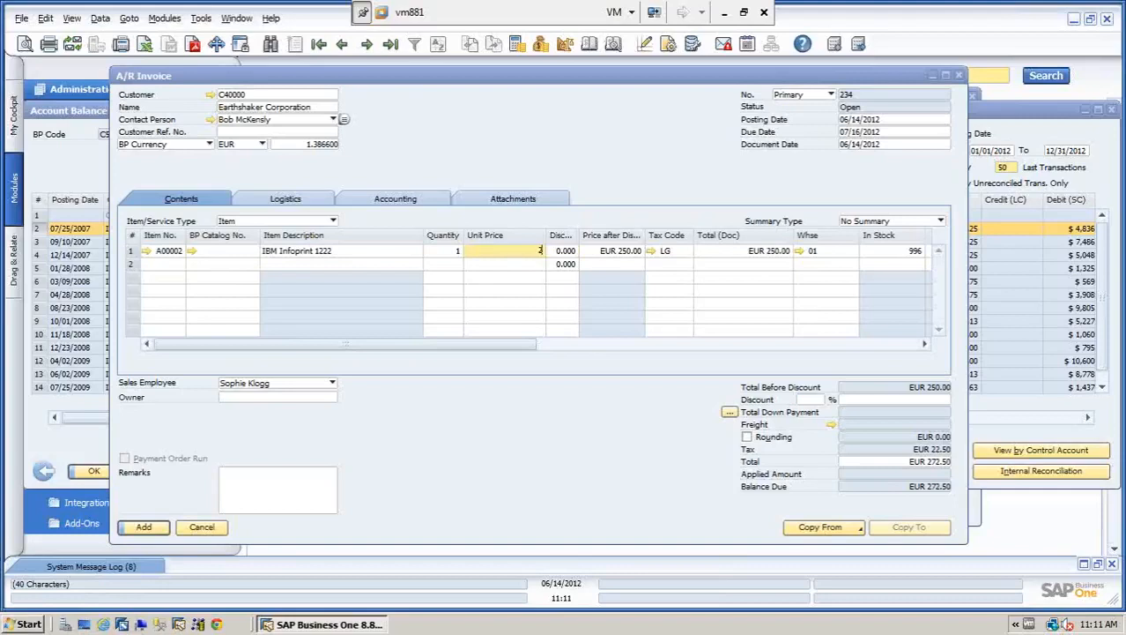
type("50cad")
key("Tab")
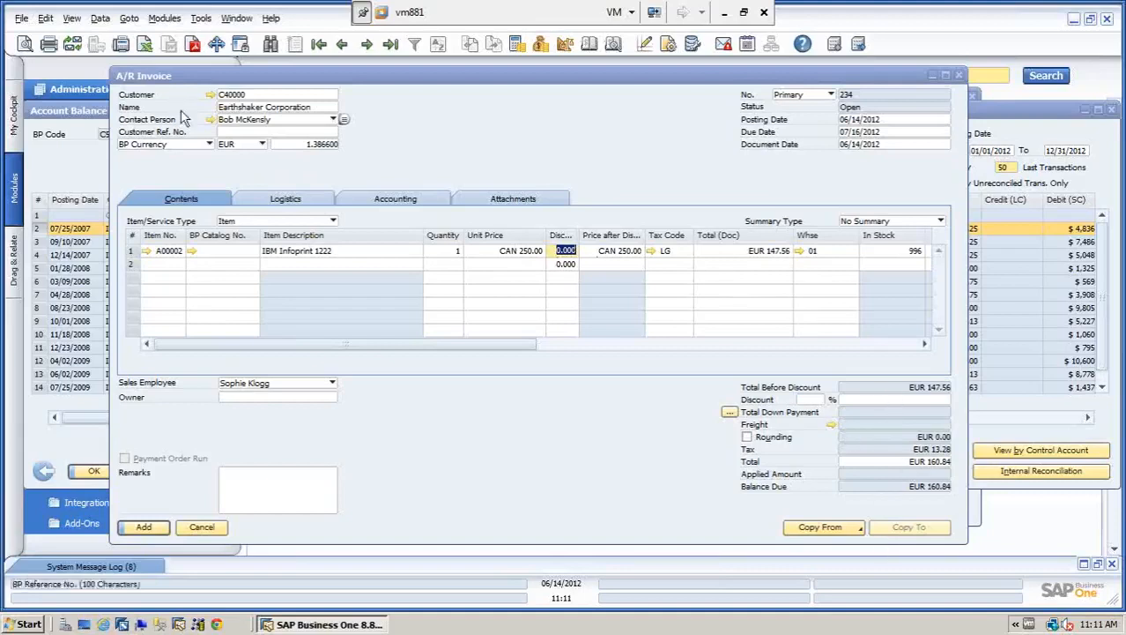
left_click(262, 143)
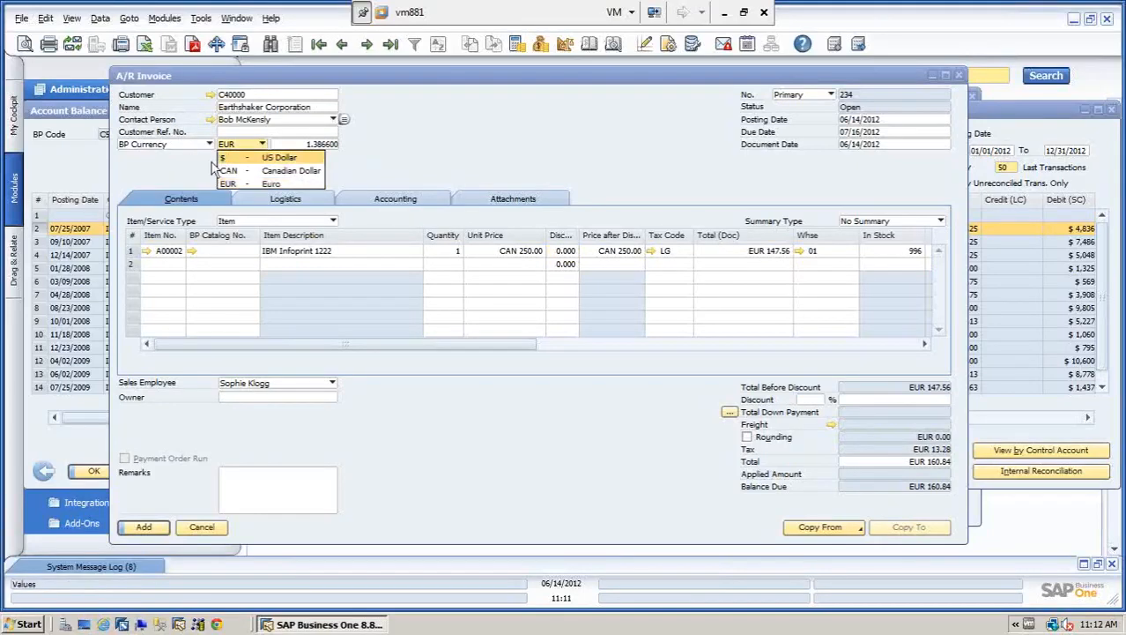
left_click(233, 171)
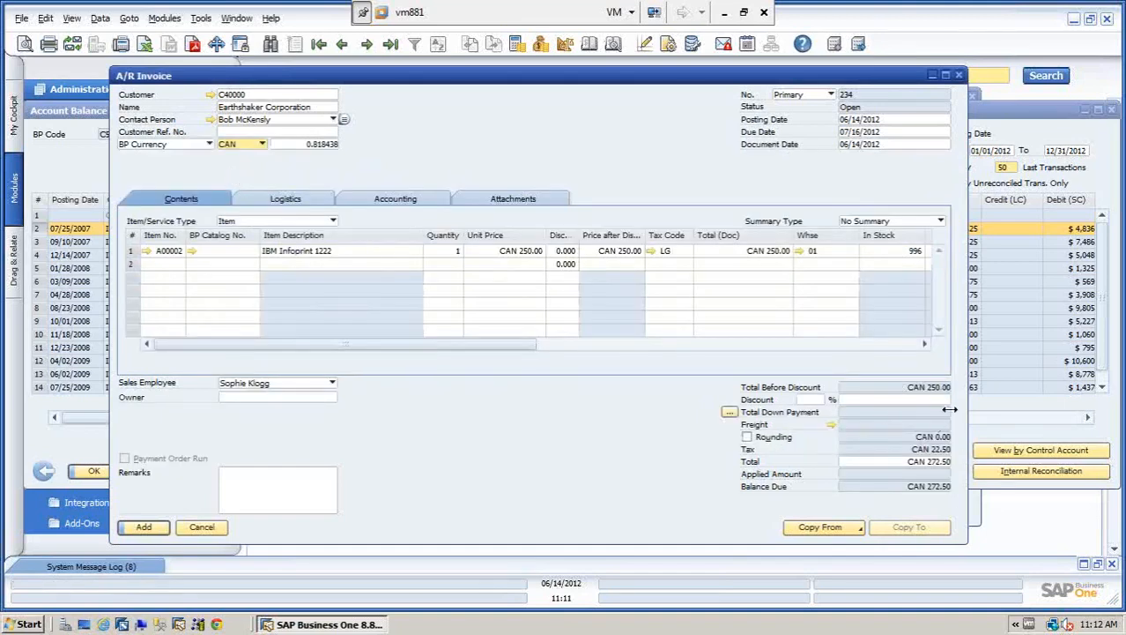
Set the IBM Infoprint 1222 line's unit price to 250 US dollars on the Canadian Dollar invoice
left_click(491, 253)
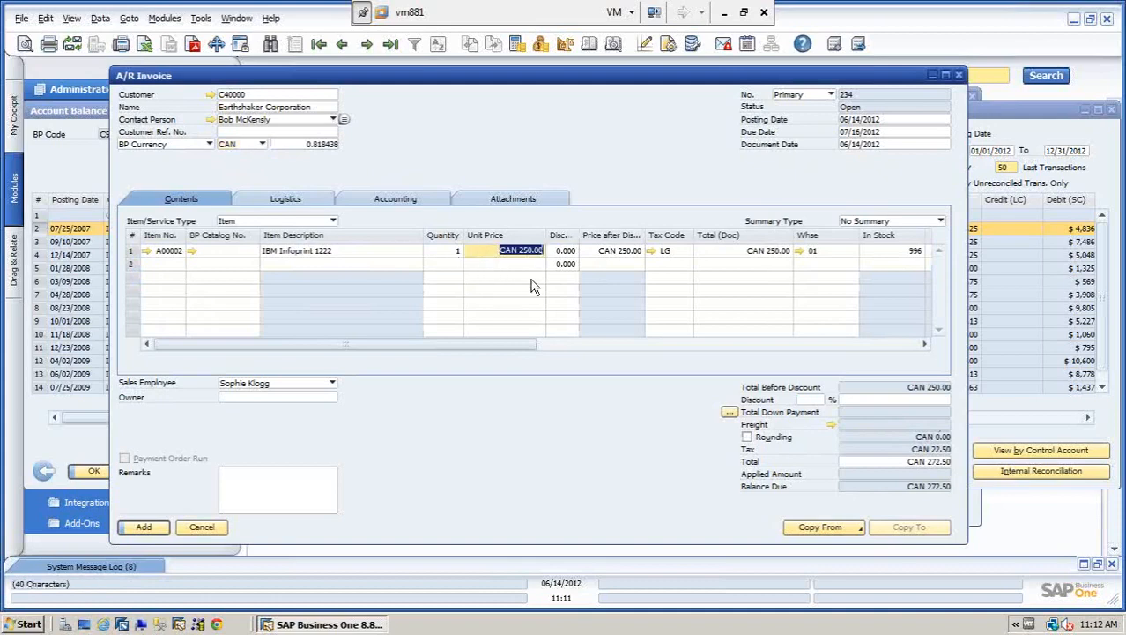
type("50")
key("Tab")
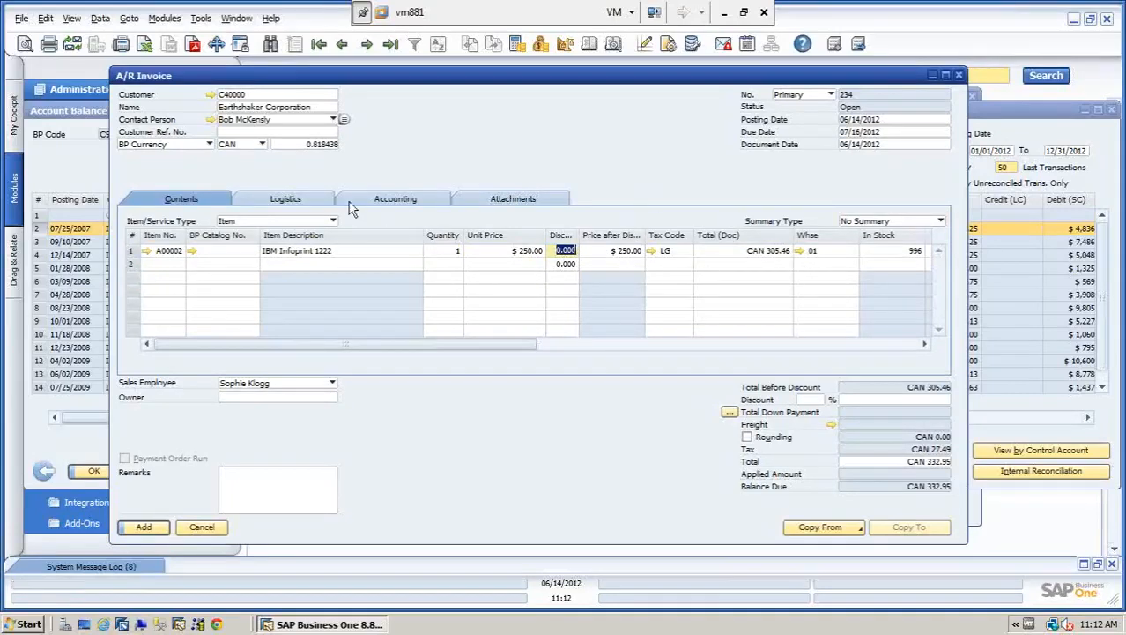
Change the invoice's customer to ADA Technologies by entering "ada" and continue despite the exceeded credit limit
left_click(273, 107)
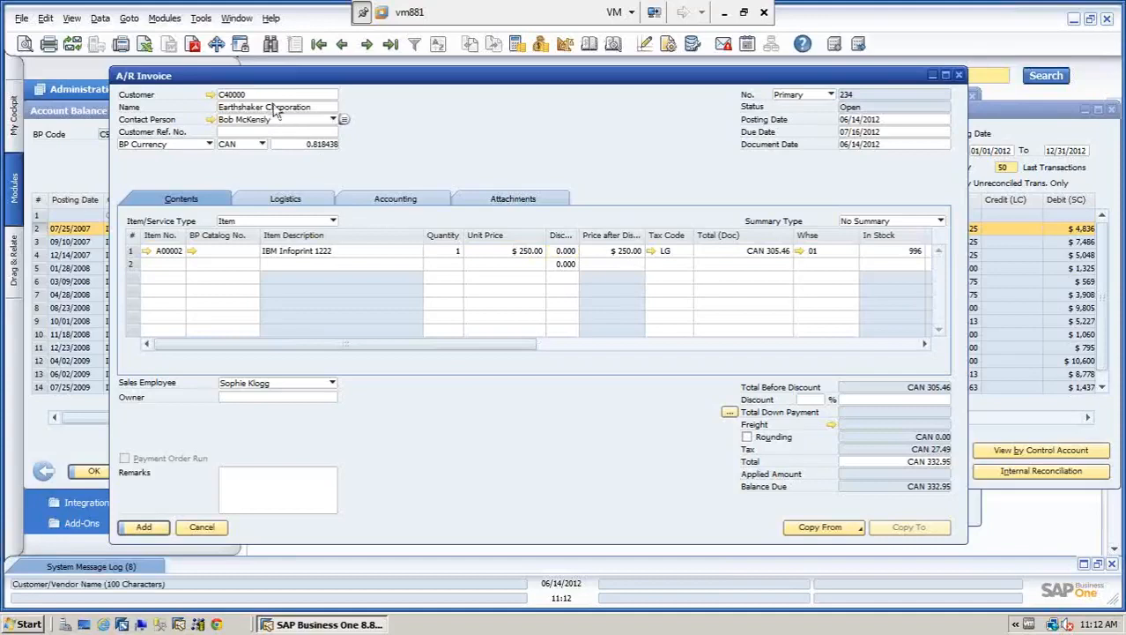
type("ada")
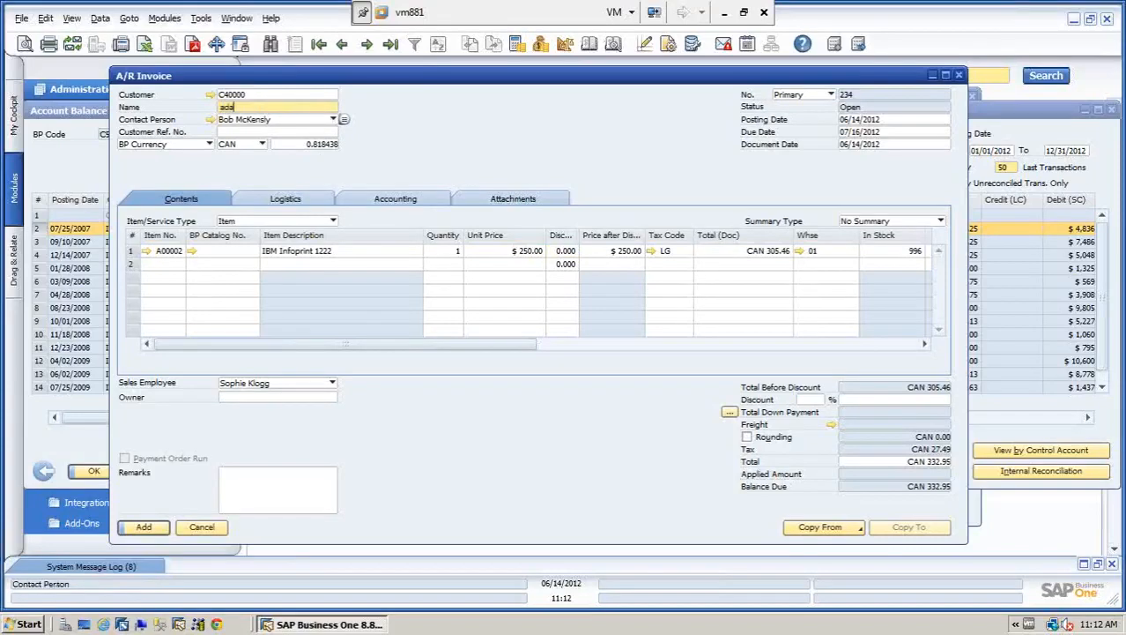
key("Tab")
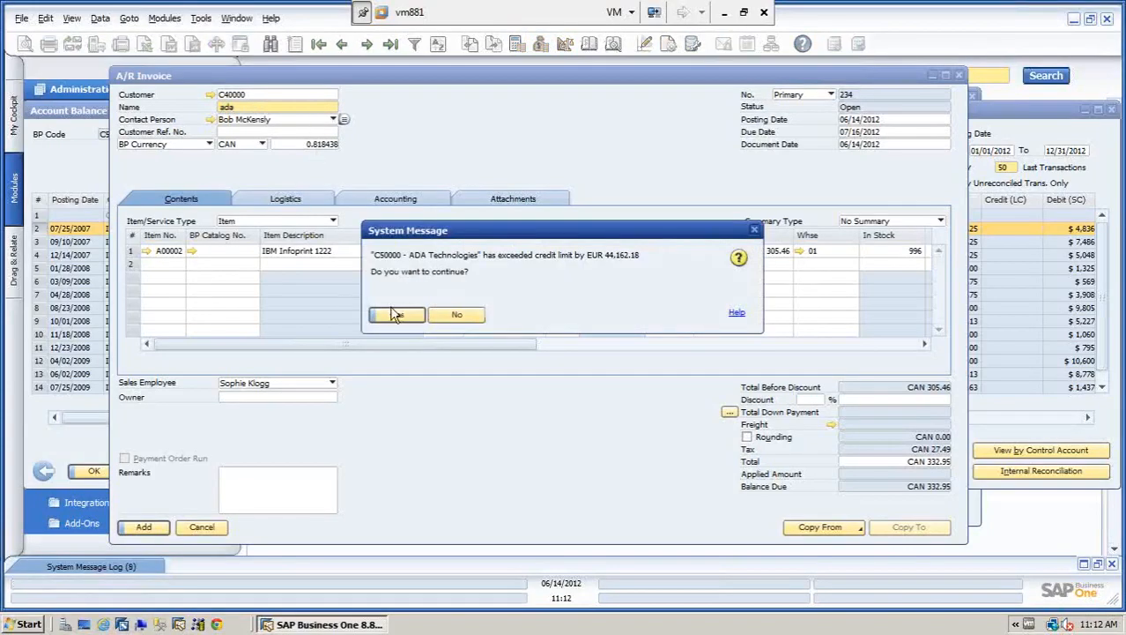
left_click(395, 314)
left_click(394, 315)
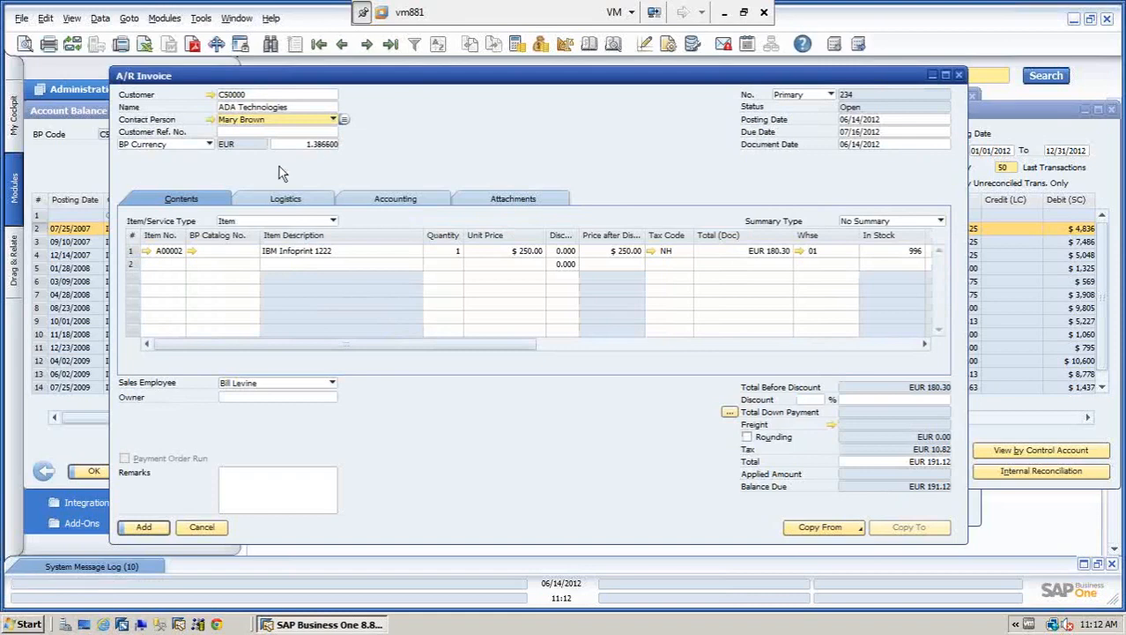
Set the item line's unit price to 250 CAN on the ADA Technologies invoice
left_click(507, 252)
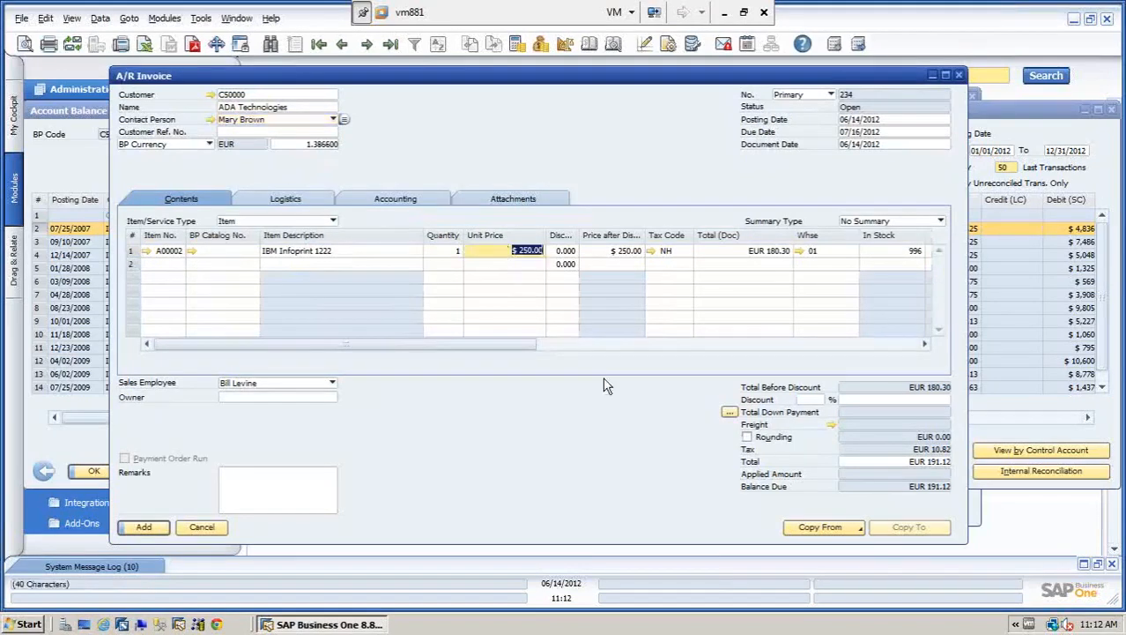
type("3")
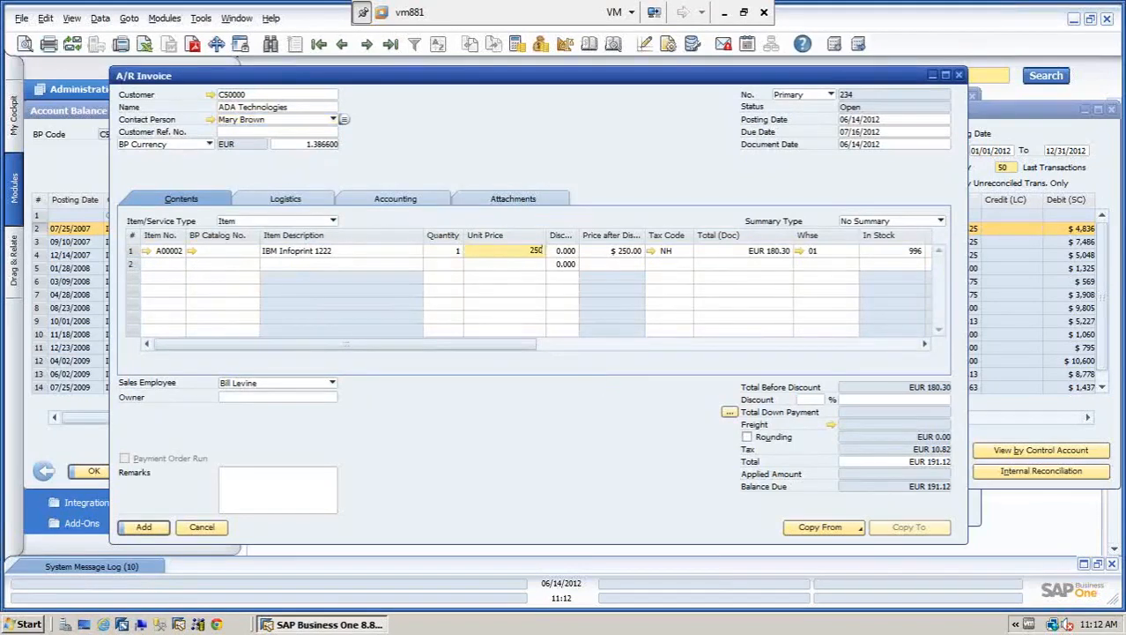
type("CAN")
key("Tab")
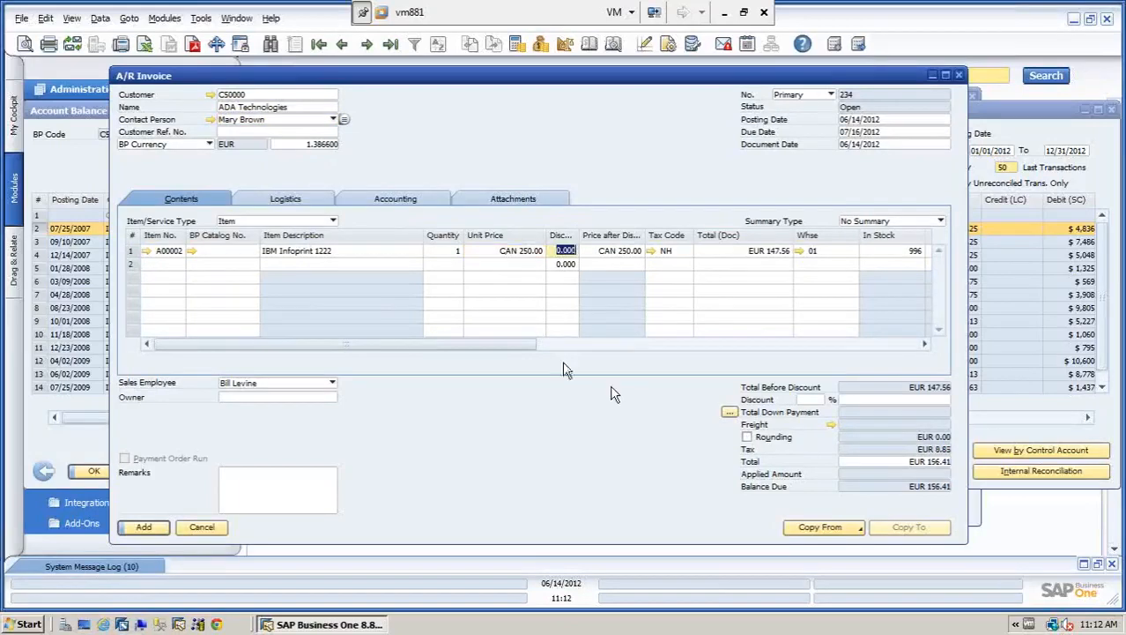
Set the item line's unit price to 250 EUR on the ADA Technologies invoice
left_click(502, 254)
type("25")
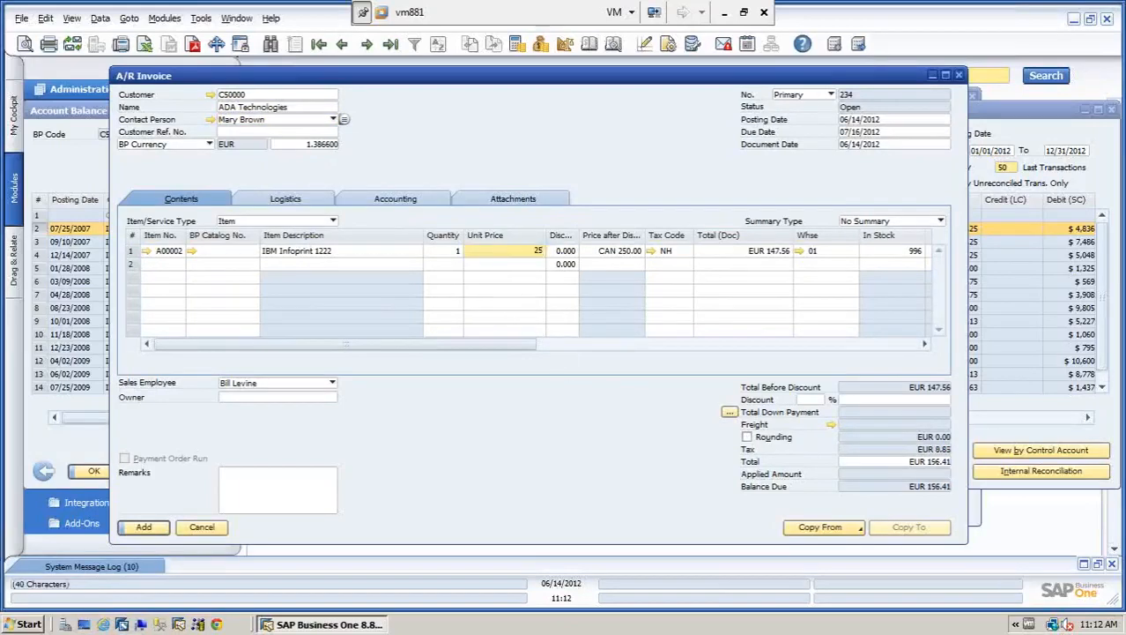
type("0EUR")
key("Tab")
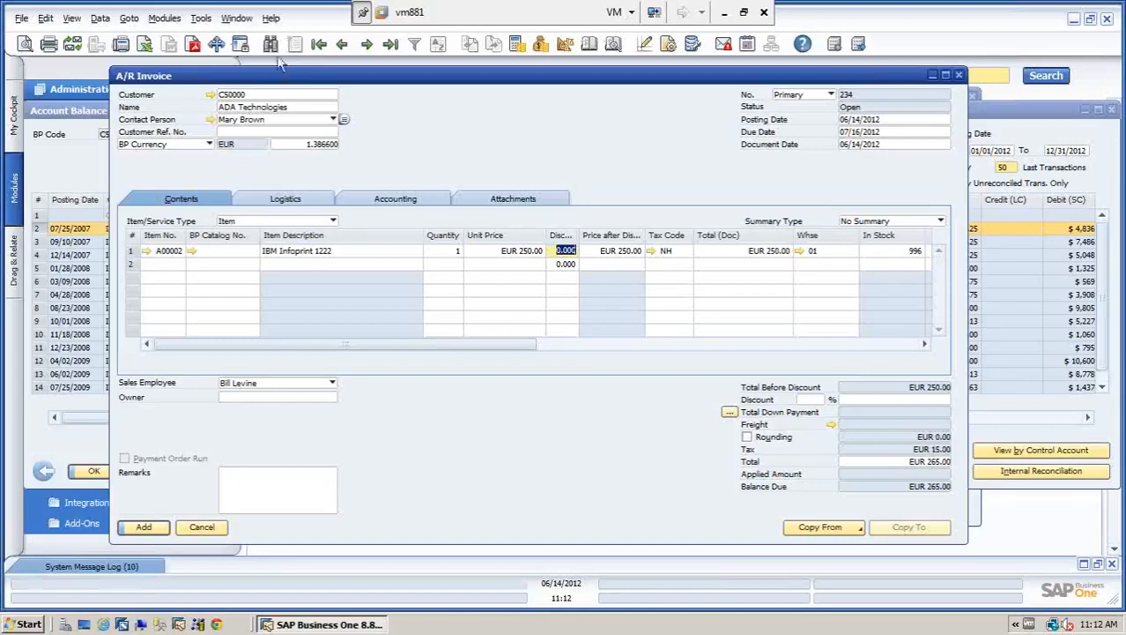
Check the currency in ADA Technologies' master data record and change the invoice's customer to Earthshaker Corporation by entering "ea"
left_click(210, 94)
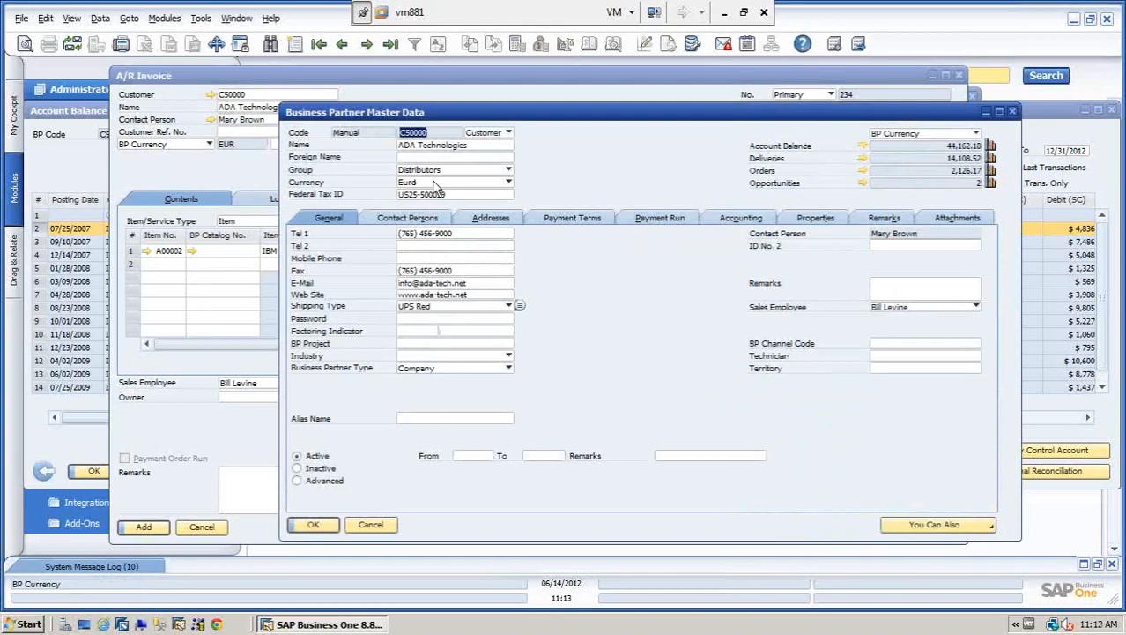
left_click(371, 526)
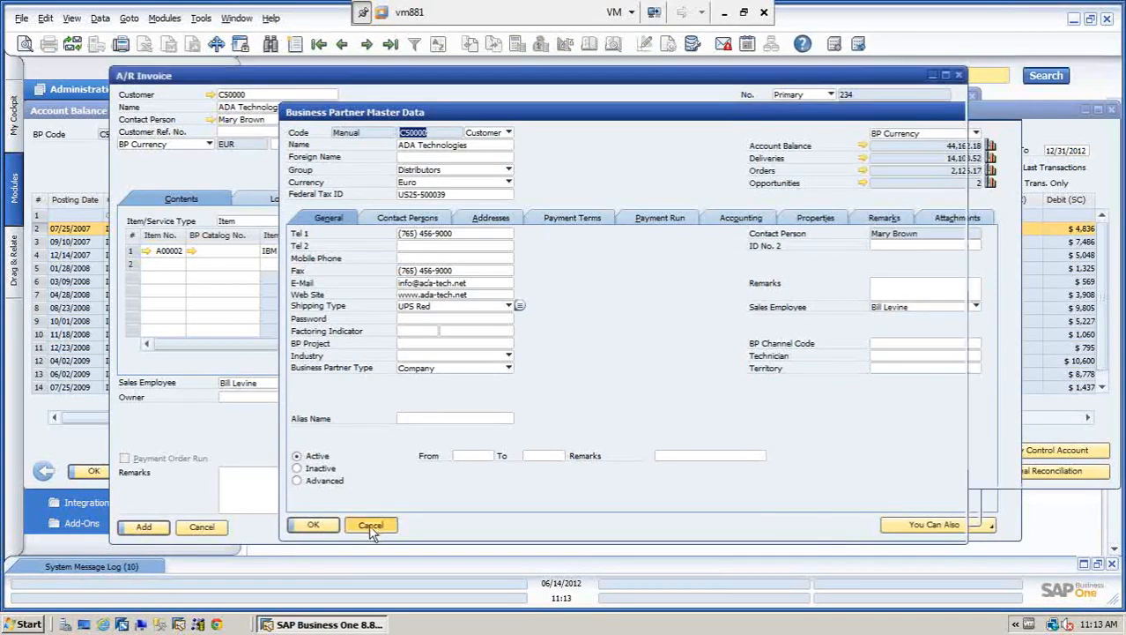
left_click(234, 106)
type("e")
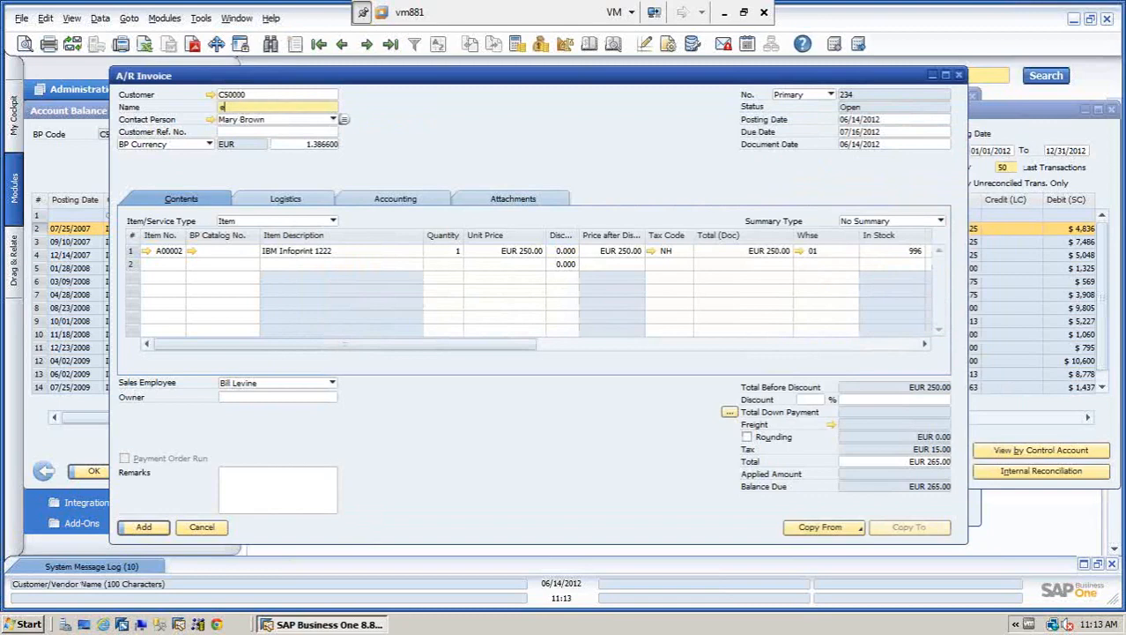
type("a")
key("Tab")
key("Return")
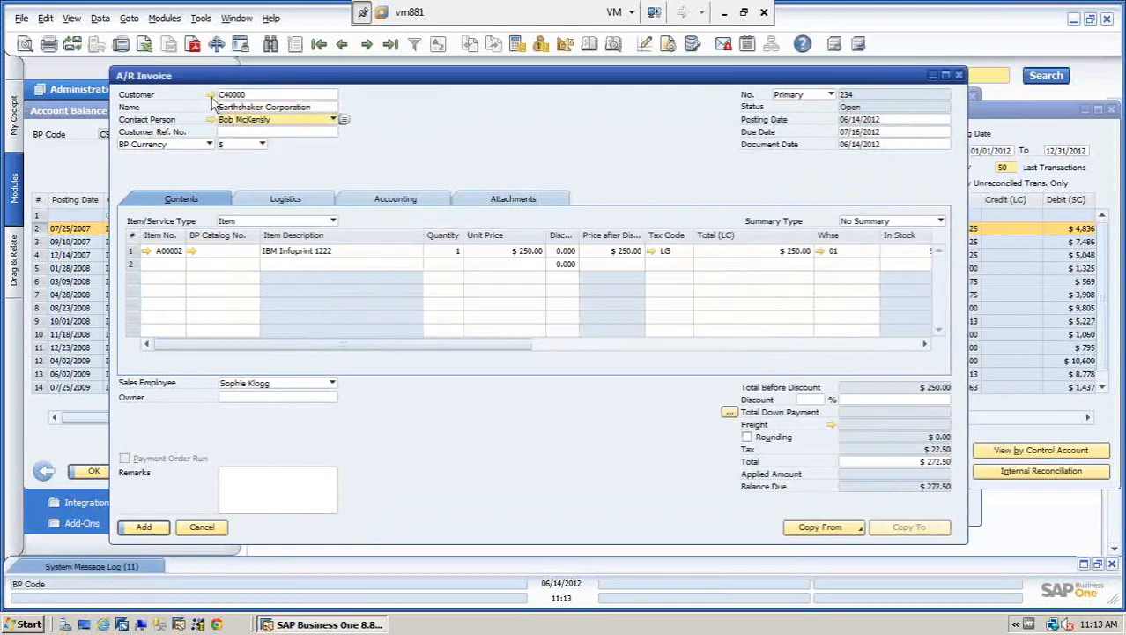
List the currency options in Earthshaker Corporation's master data record and close the record without changes
left_click(211, 96)
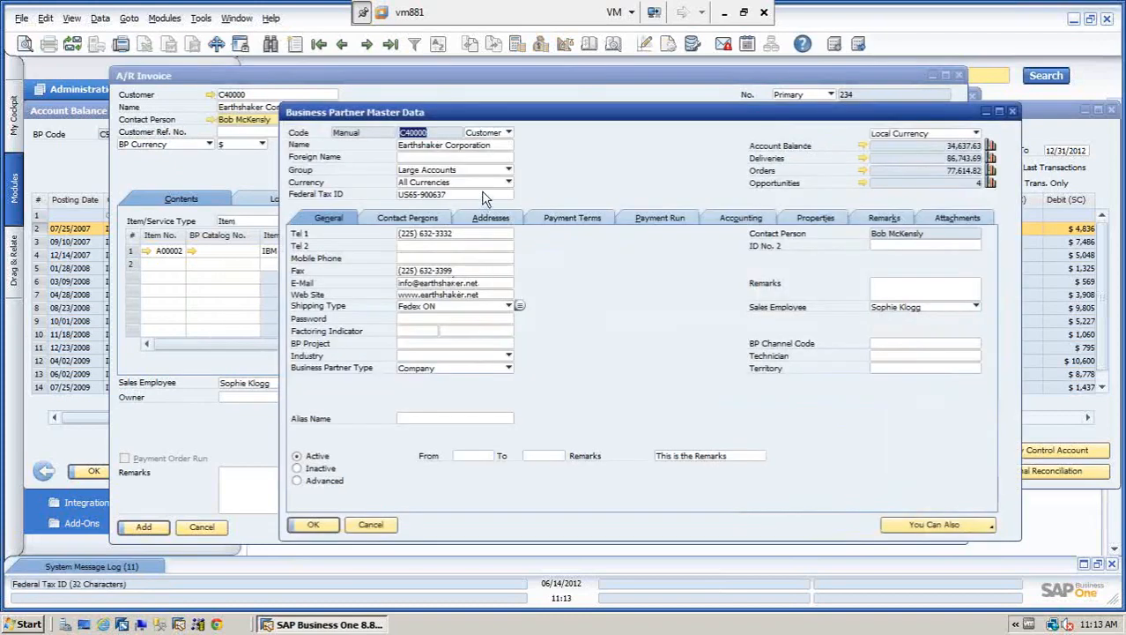
left_click(507, 184)
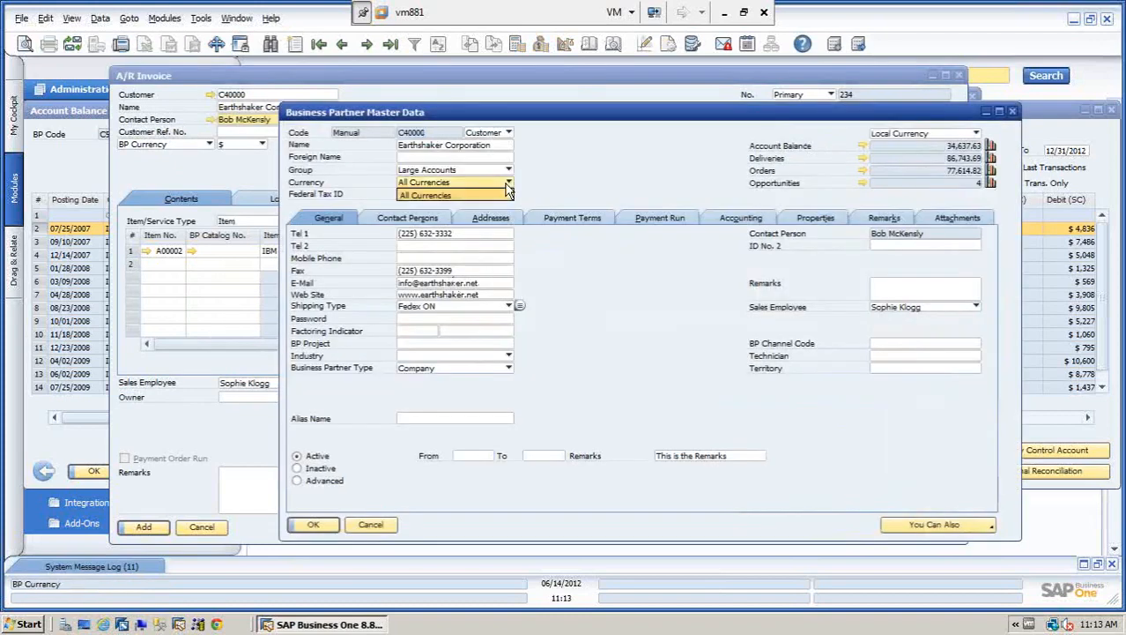
left_click(551, 176)
left_click(372, 528)
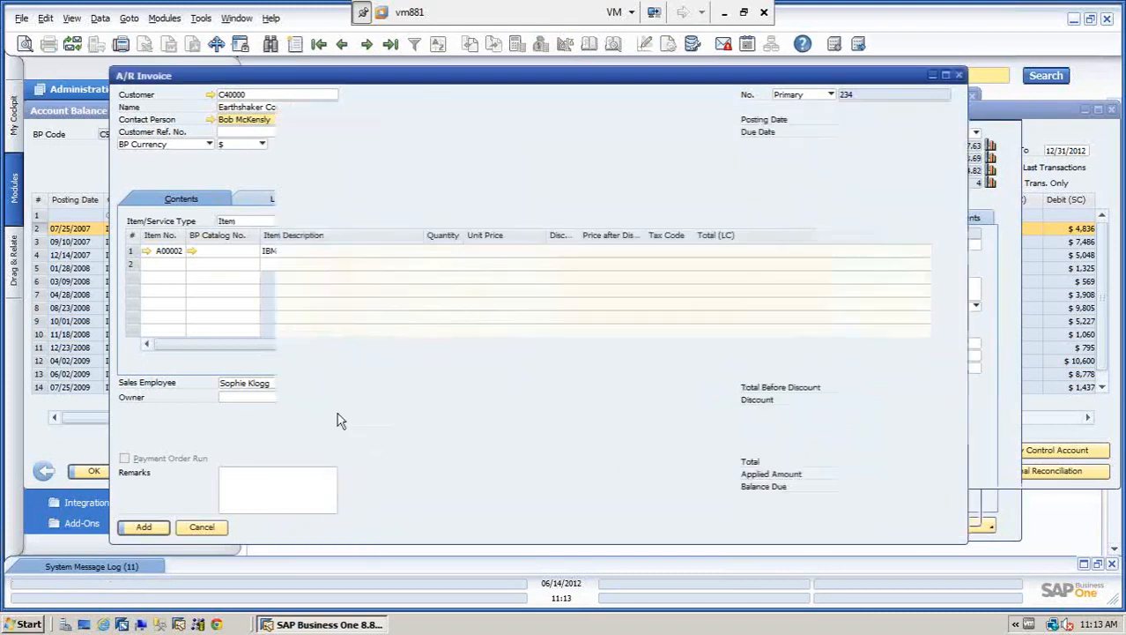
Review the currencies available for the Earthshaker Corporation invoice, select Euro and set the exchange rate to 1.4
left_click(261, 144)
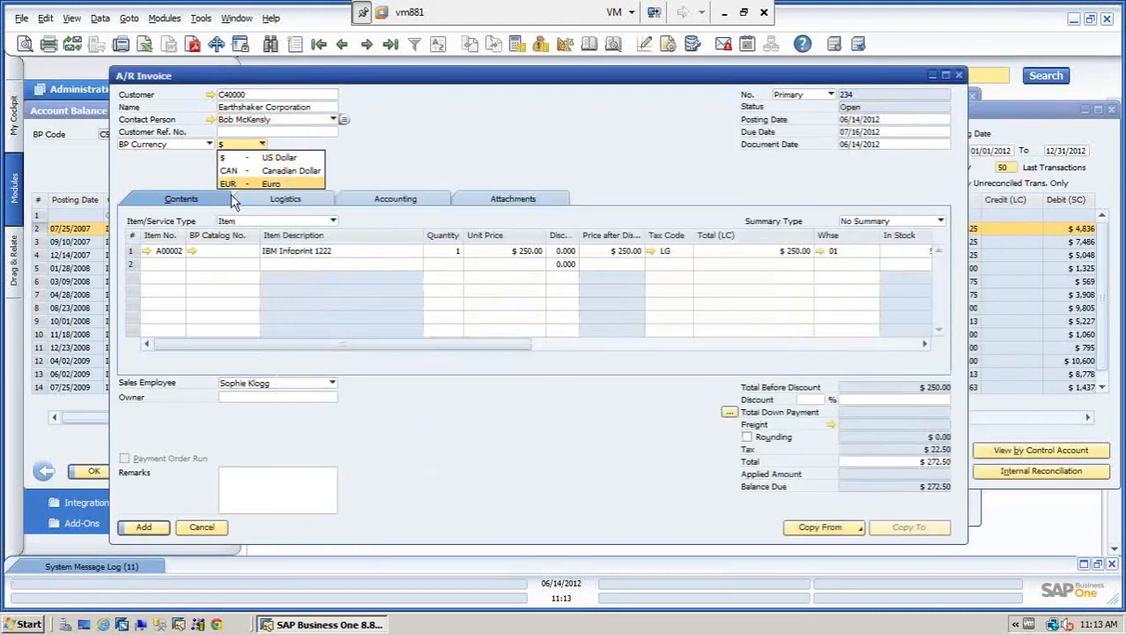
left_click(442, 133)
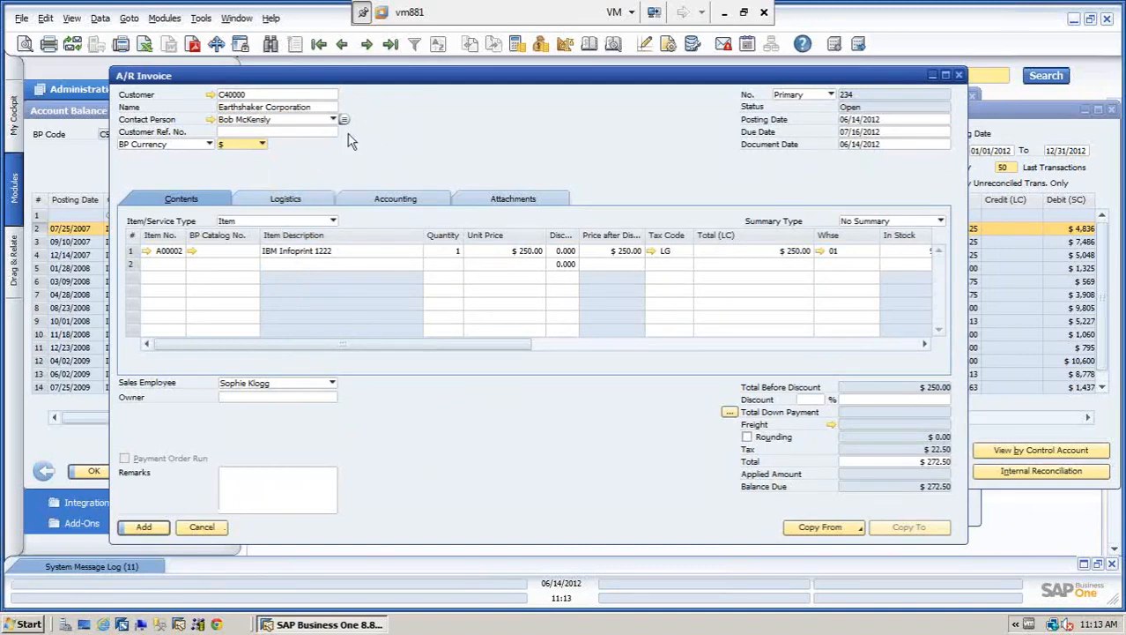
left_click(262, 145)
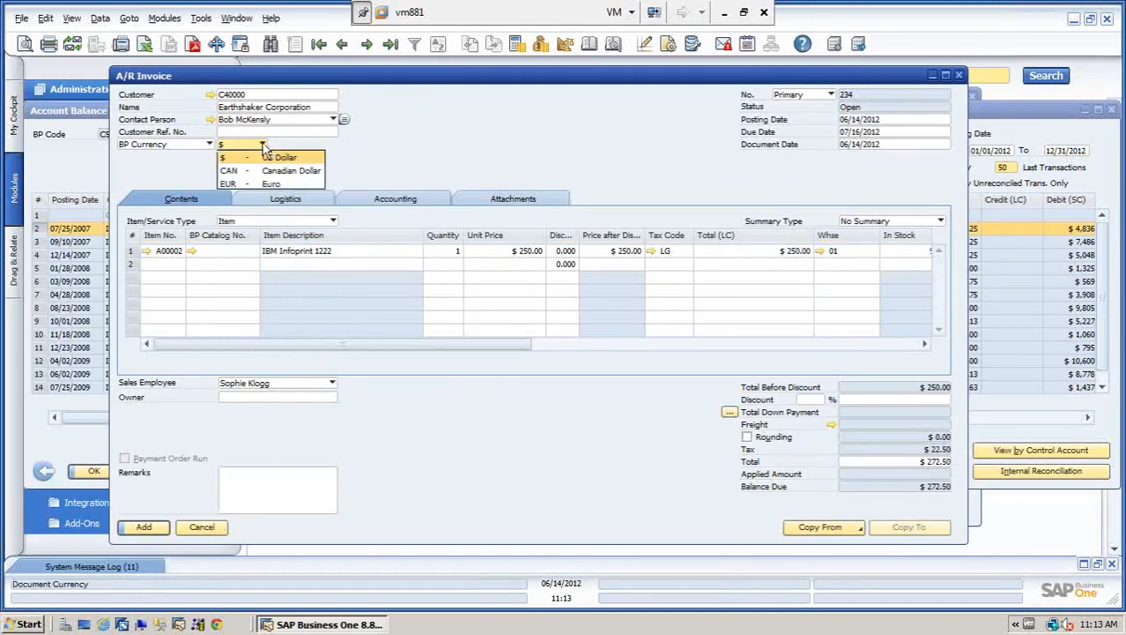
left_click(270, 188)
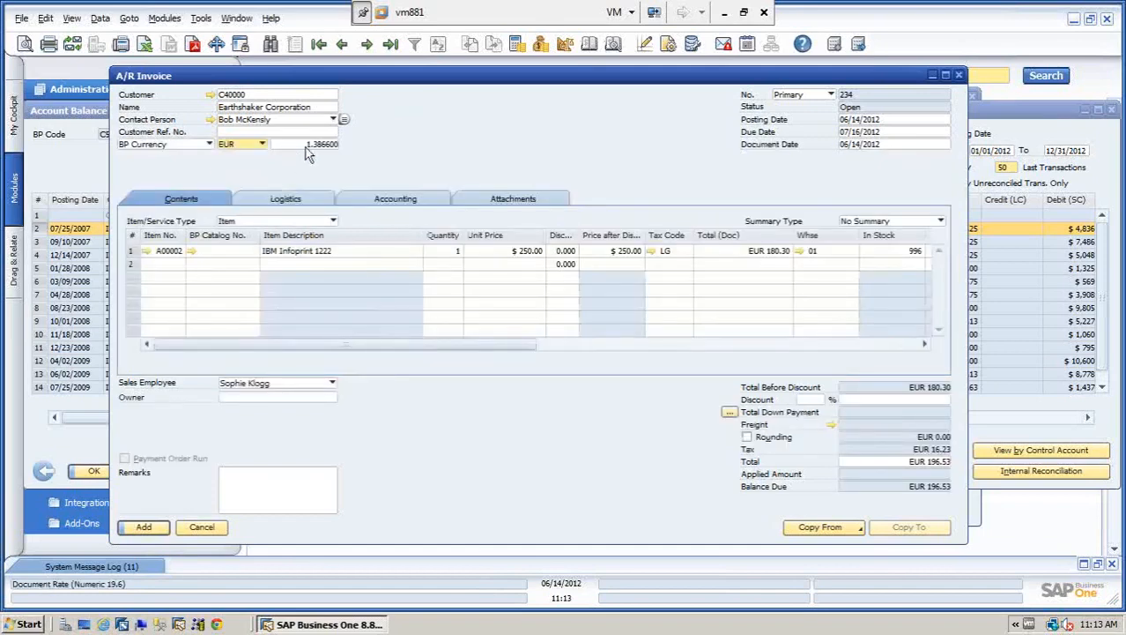
type("1")
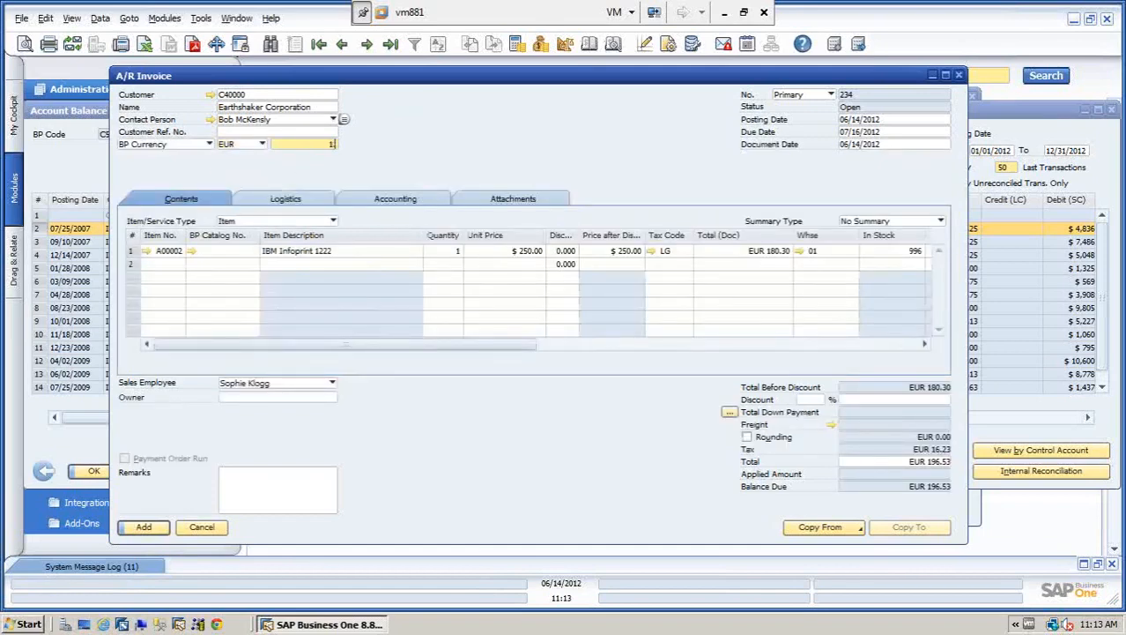
type(".4")
key("Tab")
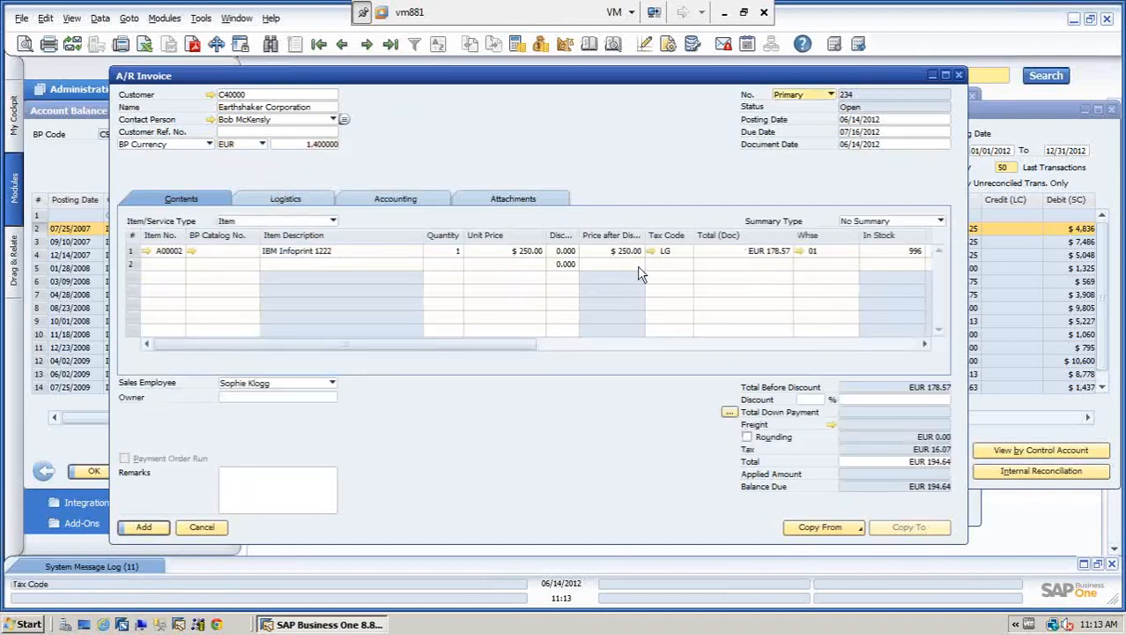
Try to preview the journal entry for the Earthshaker Corporation invoice, and discard the invoice and close the remaining account balance and master data windows
right_click(494, 121)
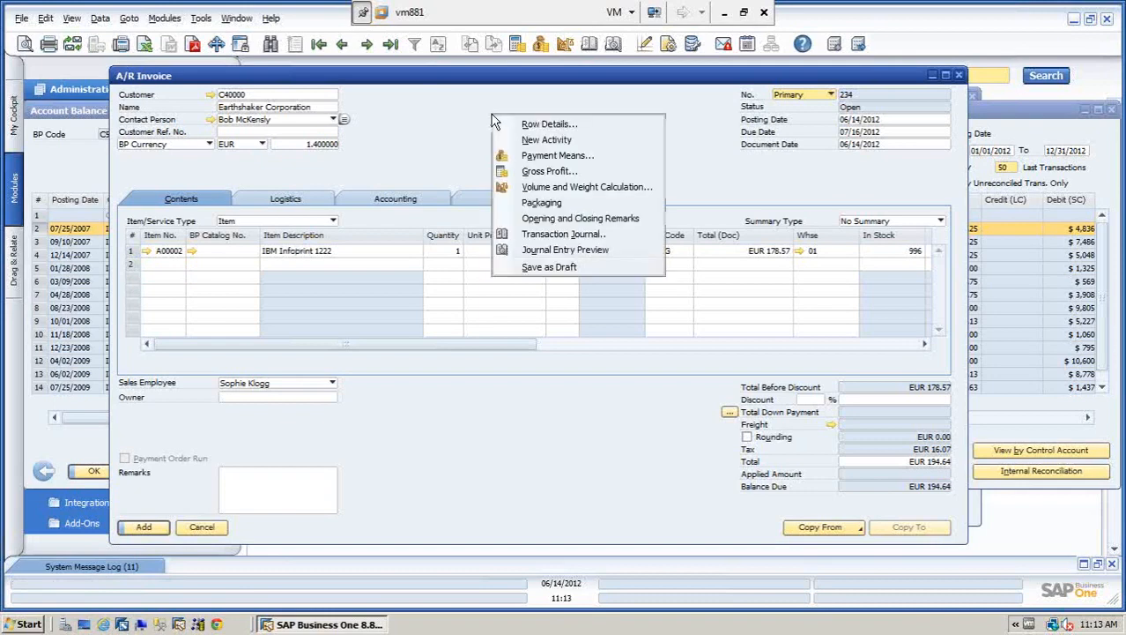
left_click(560, 251)
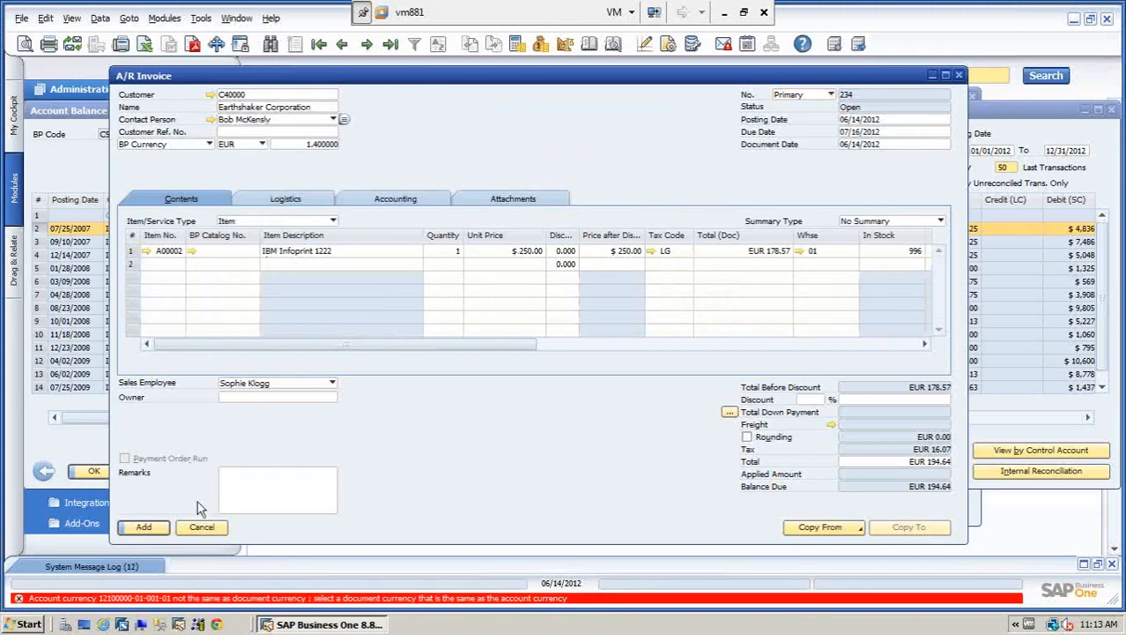
left_click(201, 527)
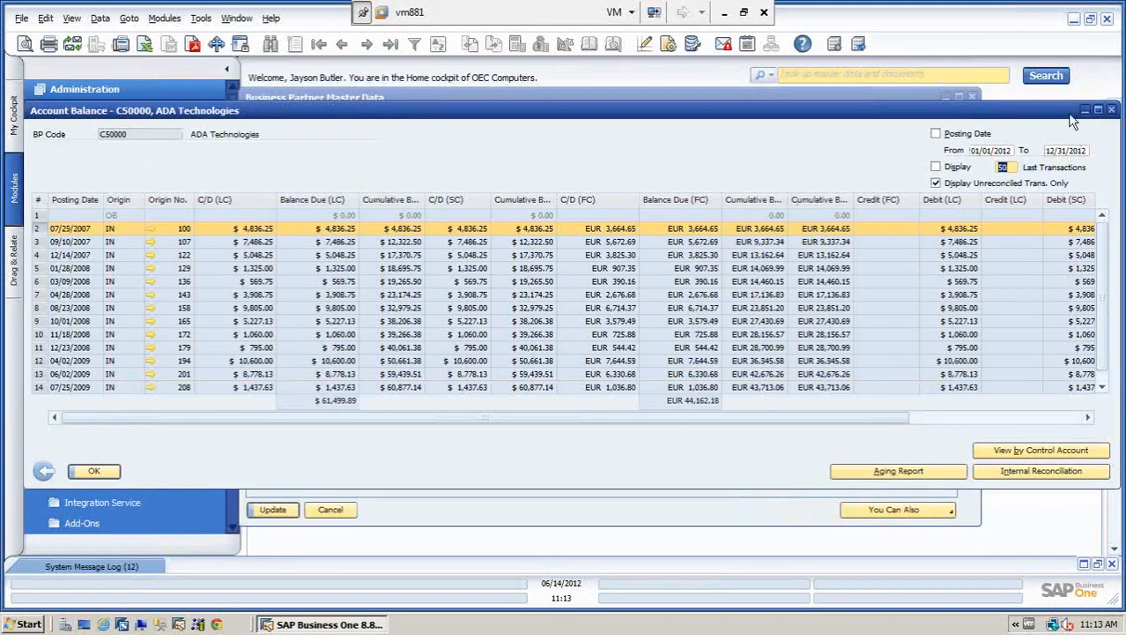
left_click(94, 470)
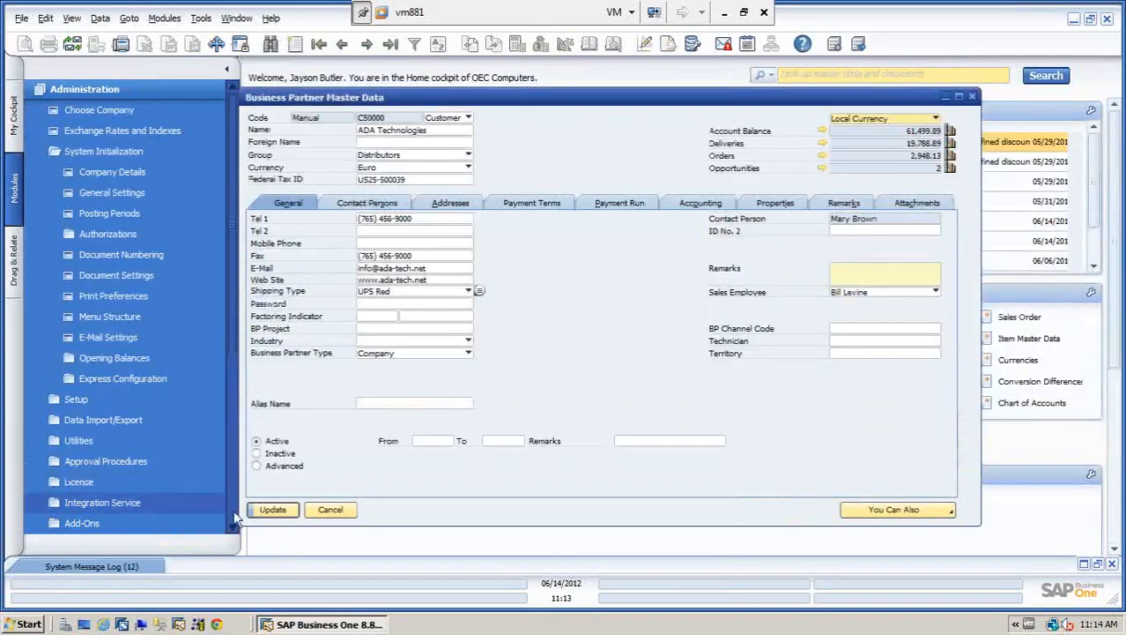
left_click(331, 511)
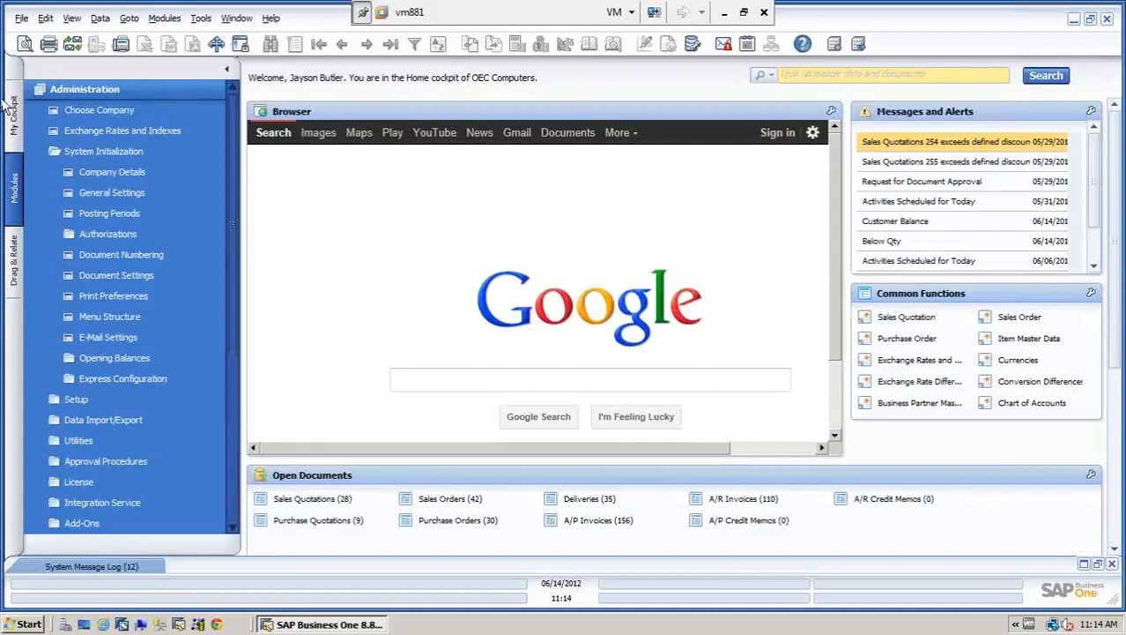
Open the Exchange Rate Differences selection criteria and set the execution date to 05/31/2012 with All Currencies selected
left_click(919, 385)
left_click_drag(685, 270, 561, 120)
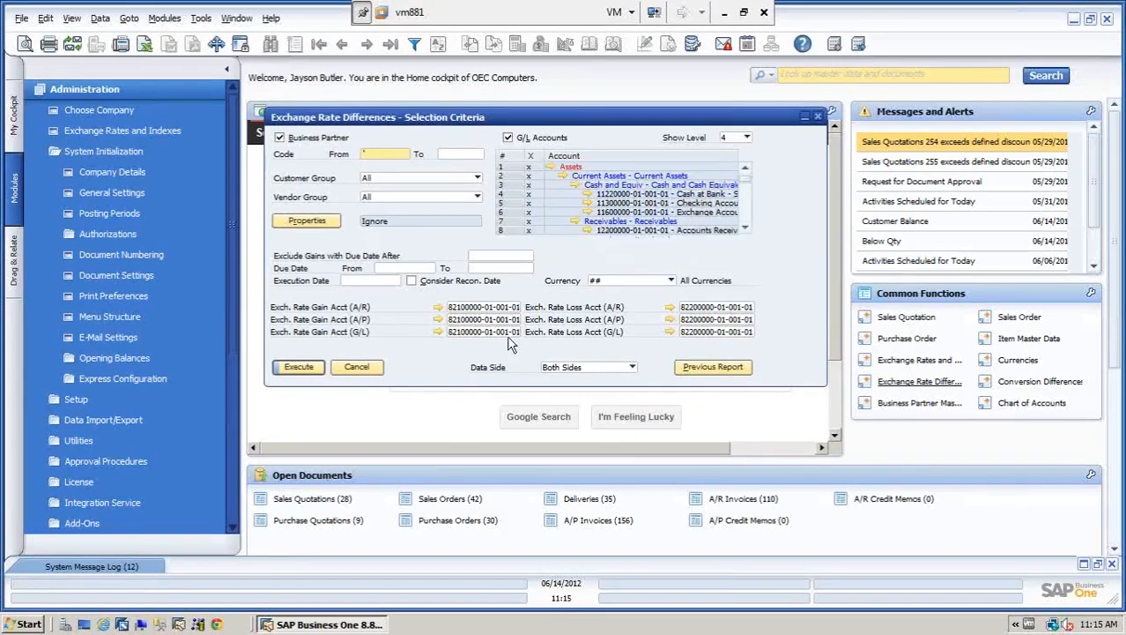
left_click(374, 282)
type("0")
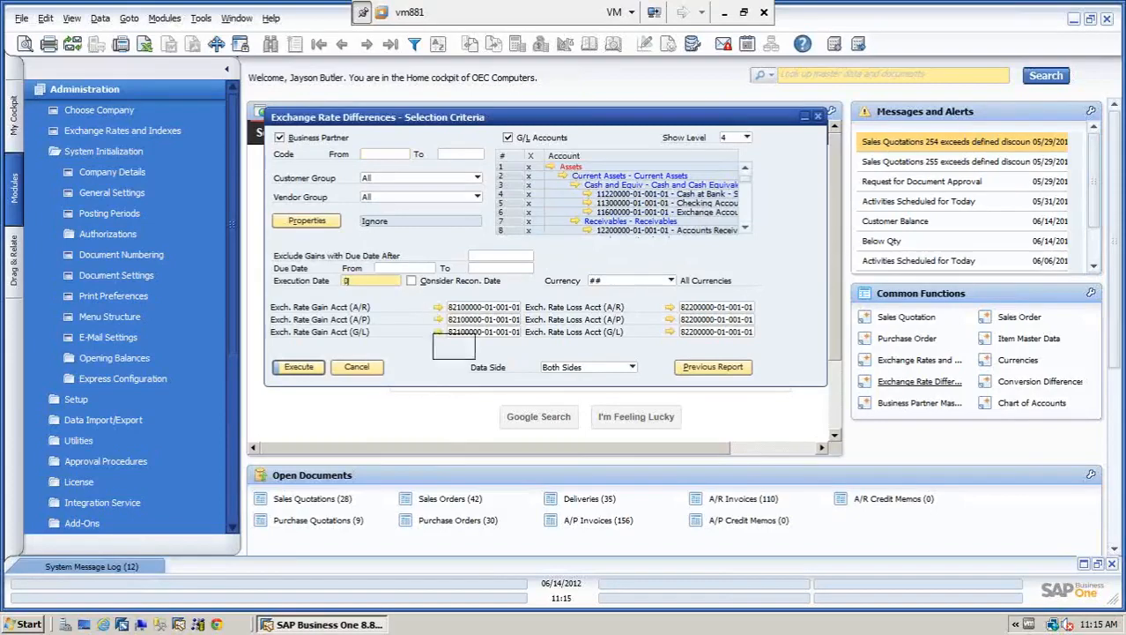
type("5/31")
key("Tab")
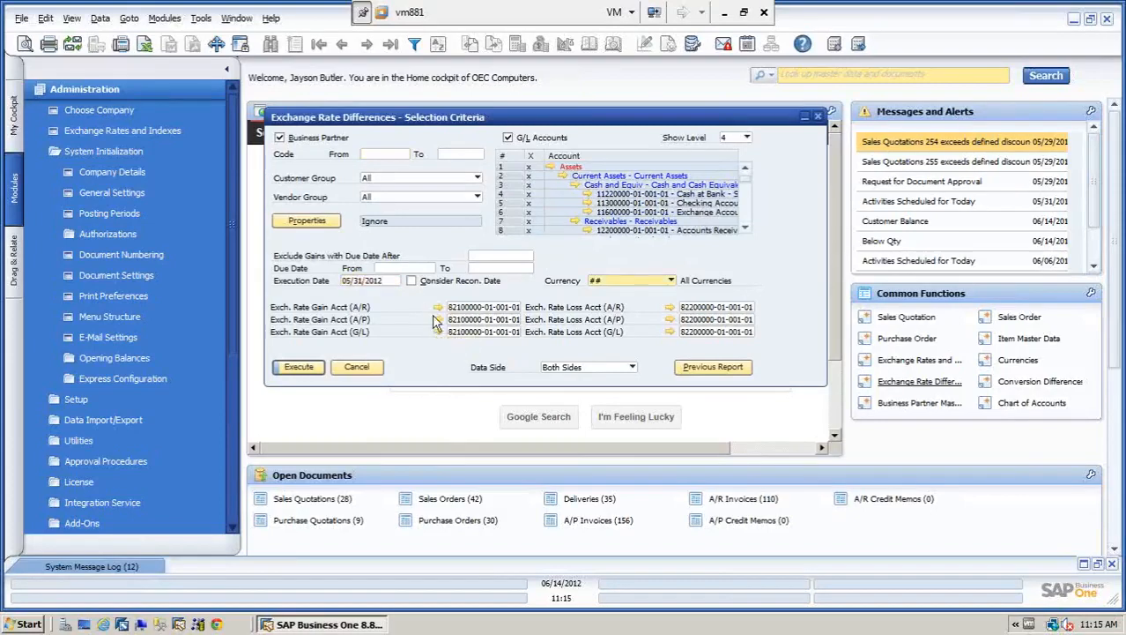
left_click(671, 281)
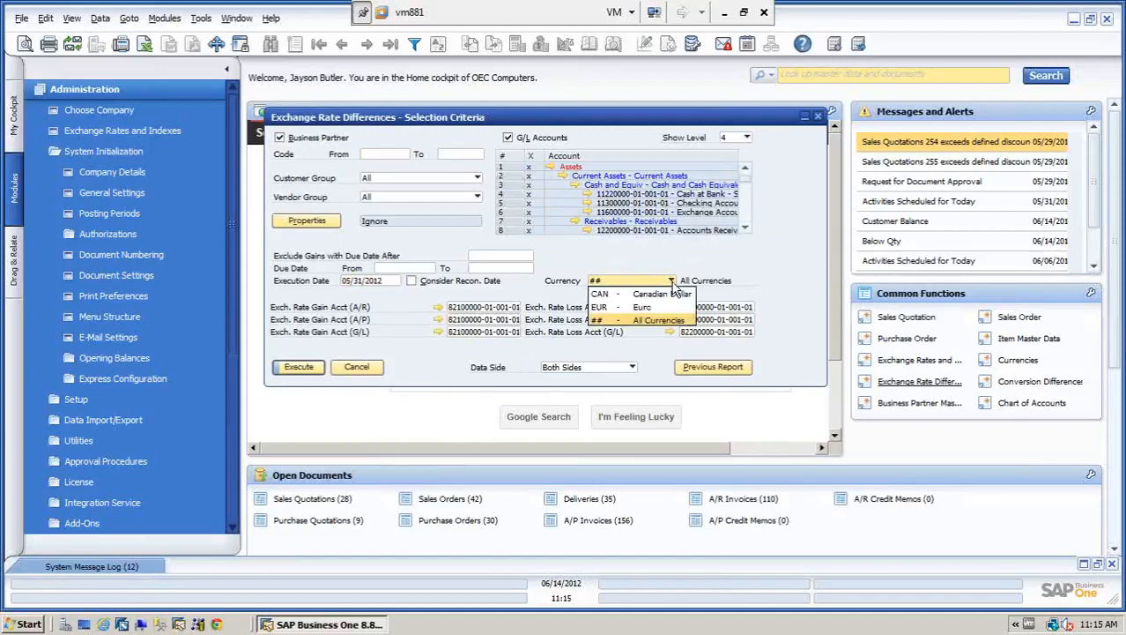
left_click(648, 324)
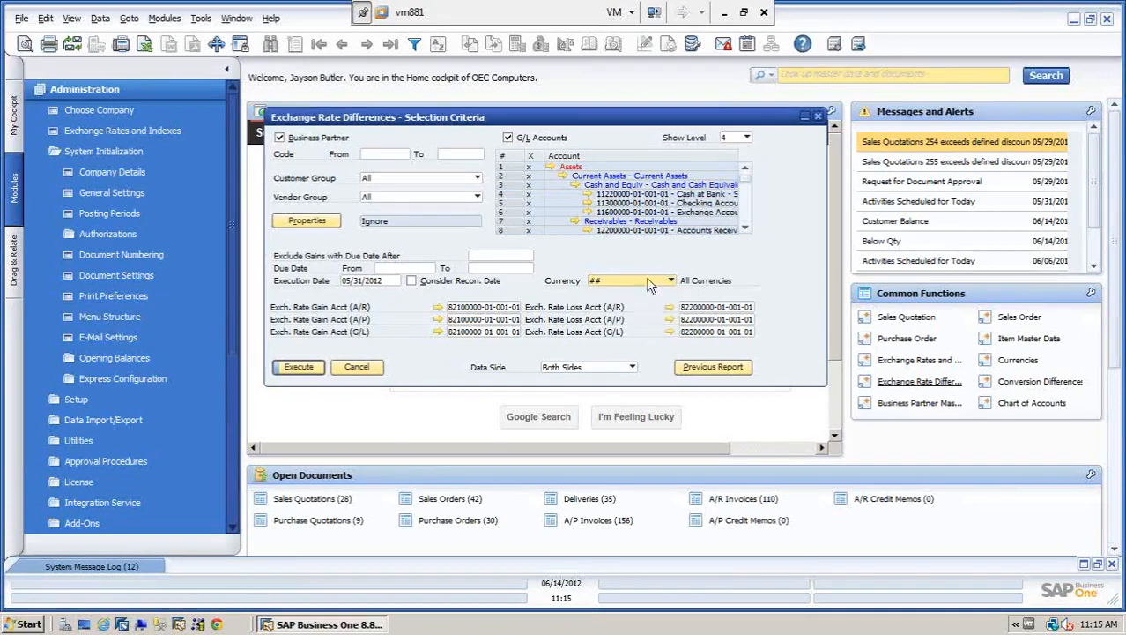
key("Tab")
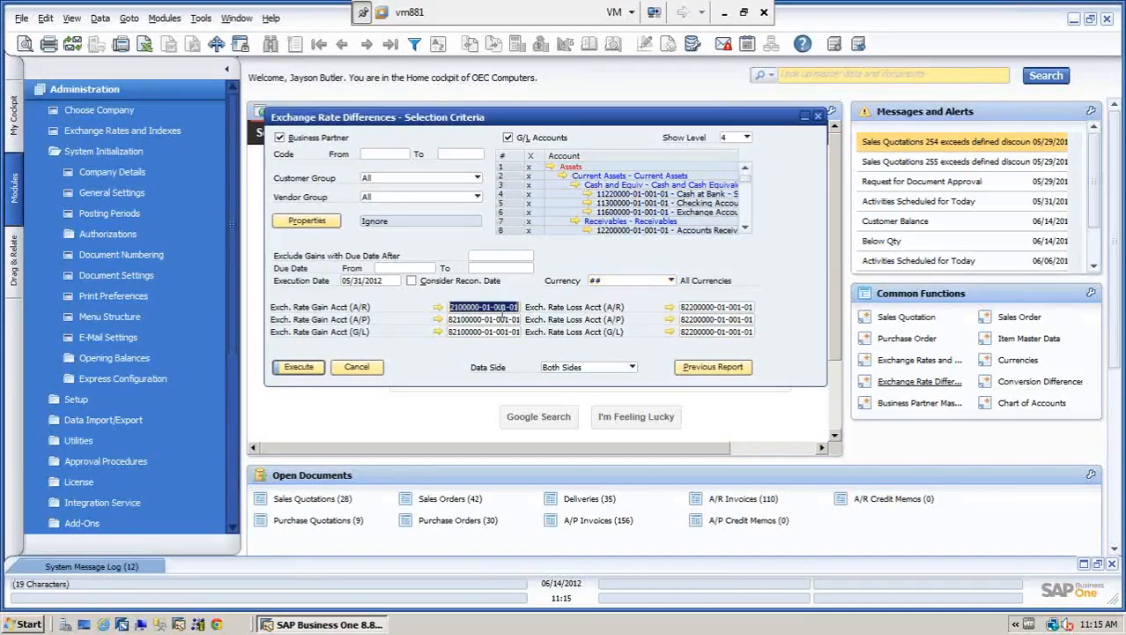
type("82")
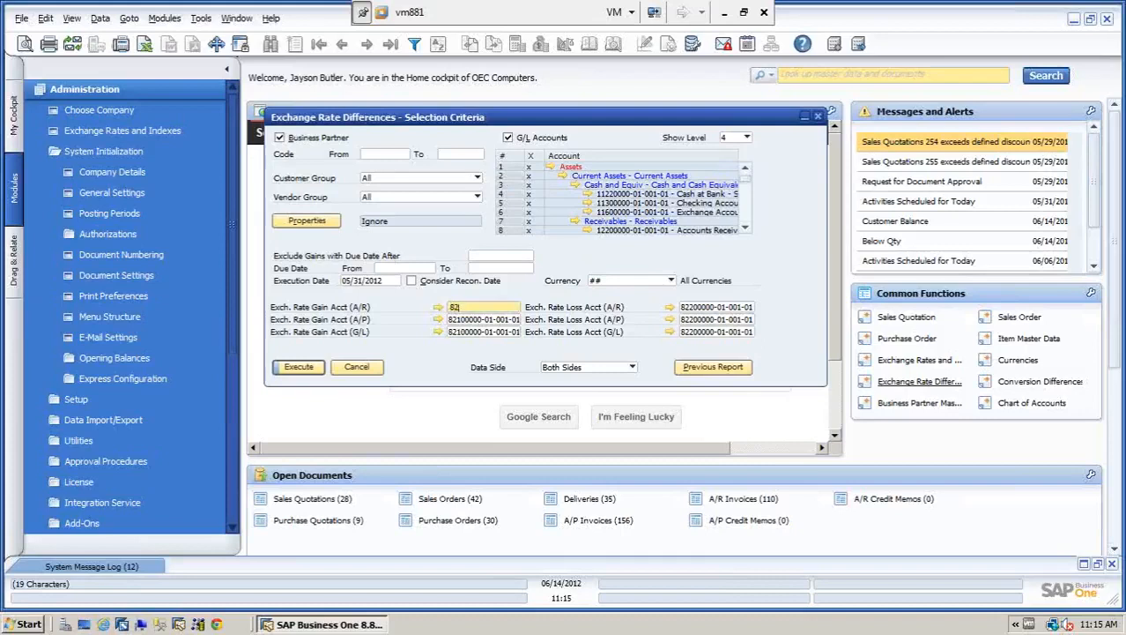
type("3")
key("Tab")
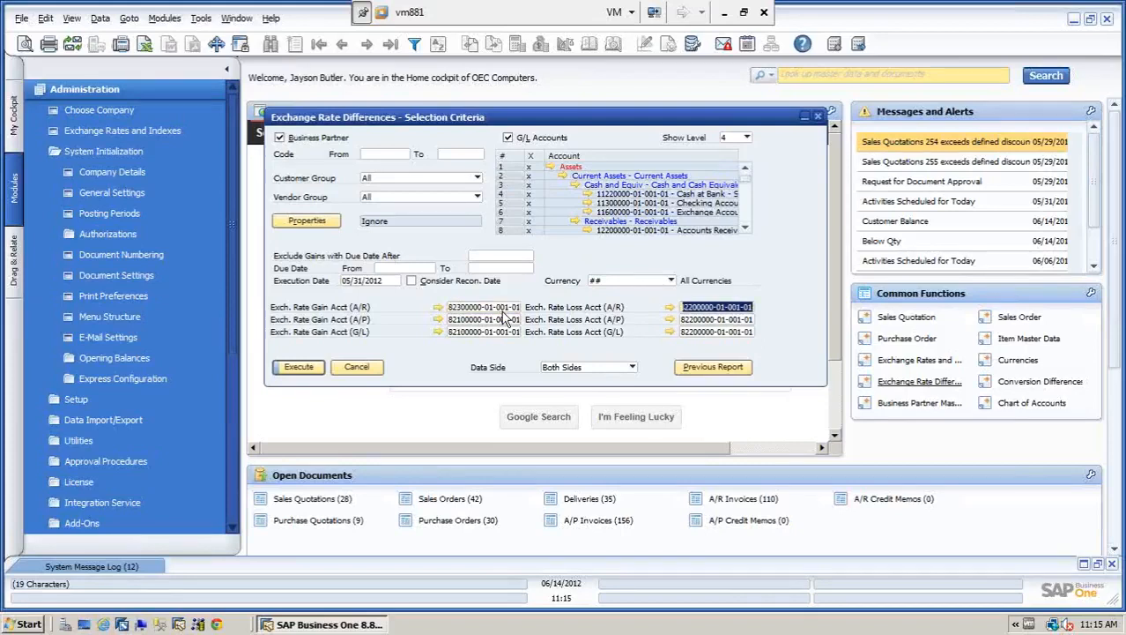
type("8")
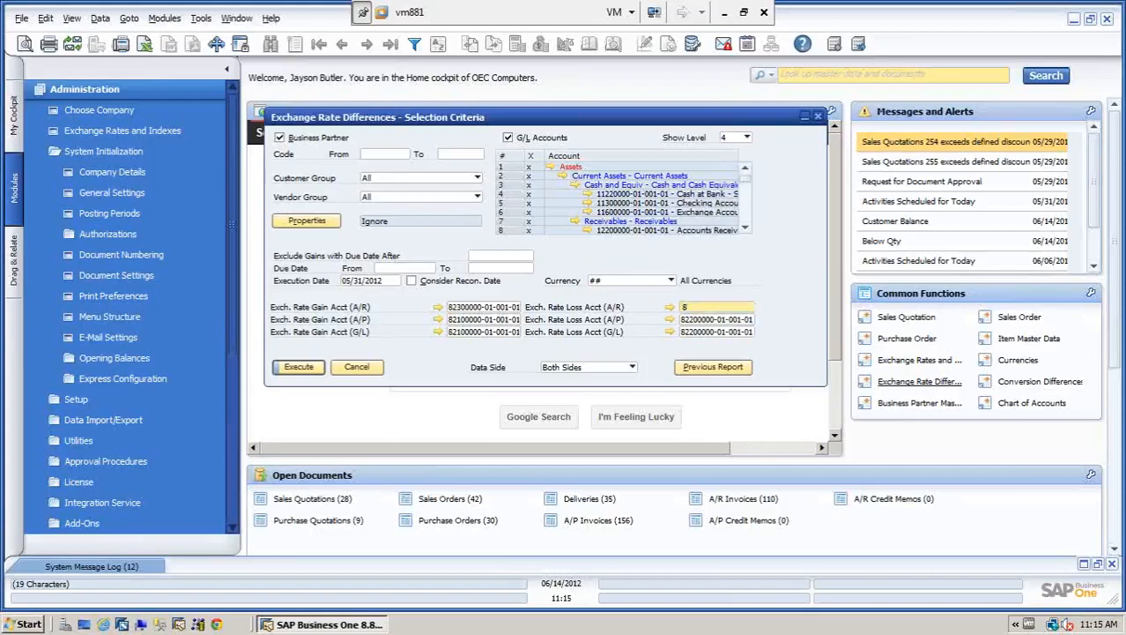
type("24")
key("Tab")
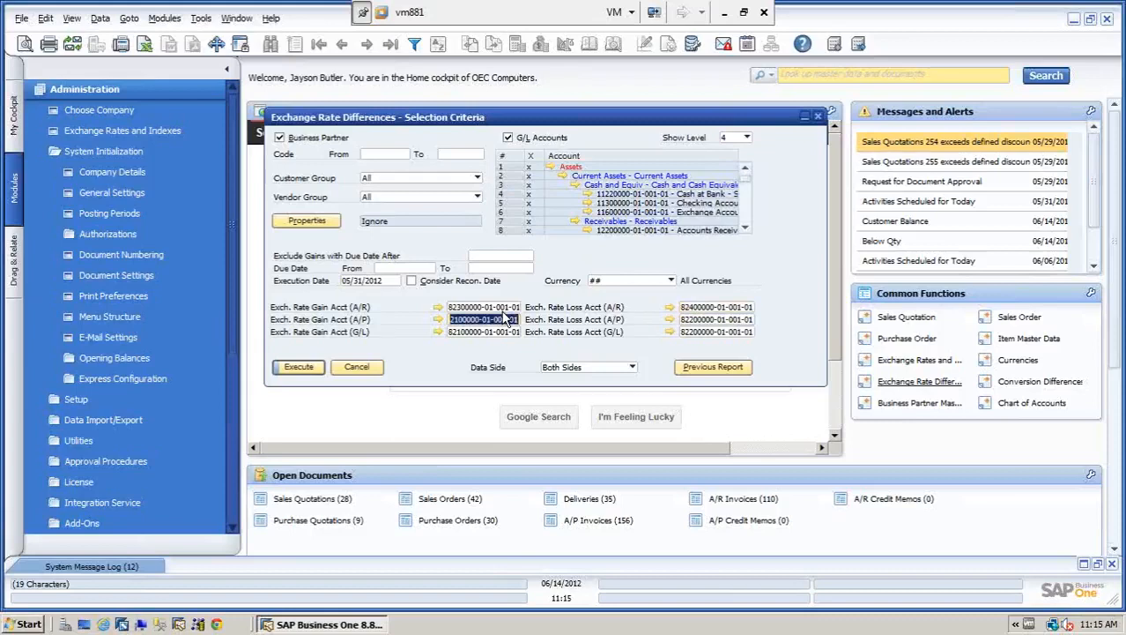
type("823")
key("Tab")
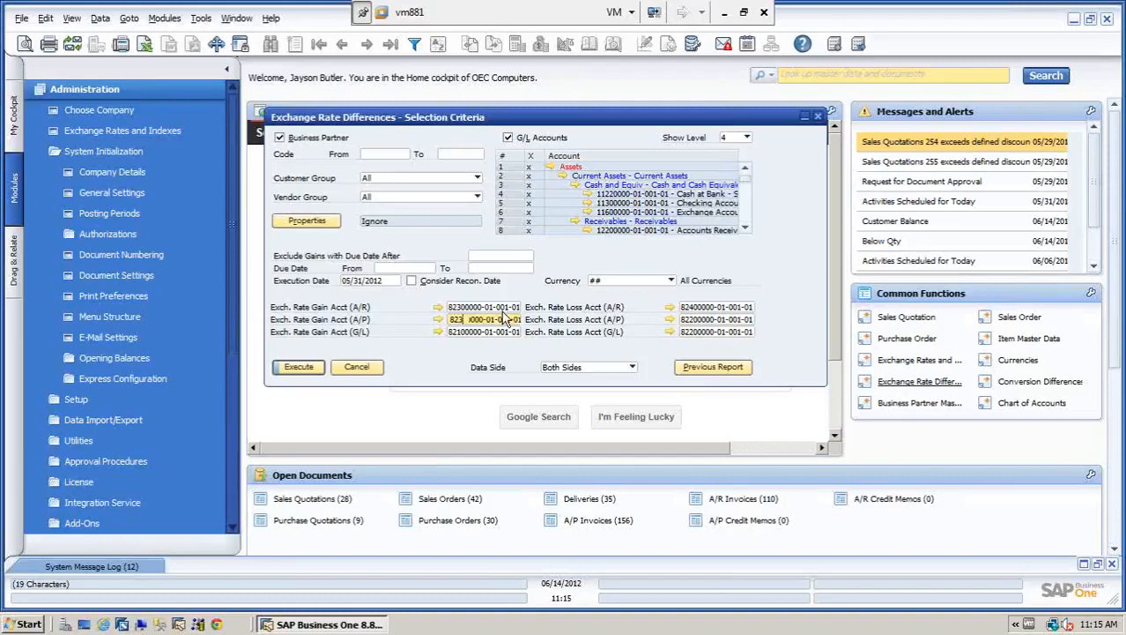
type("824")
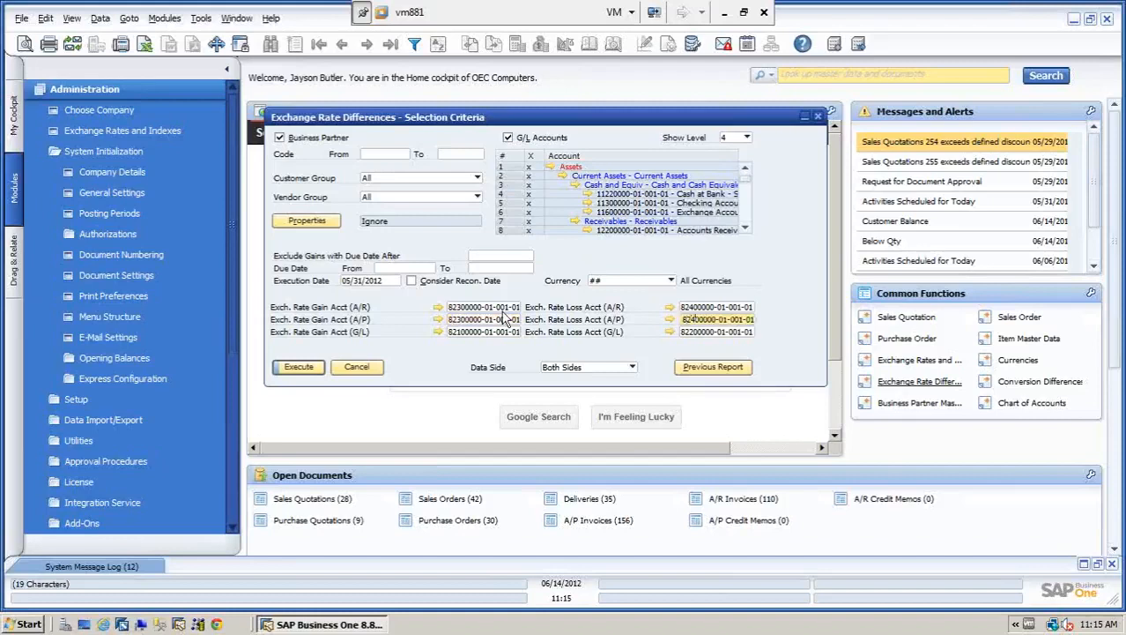
key("Tab")
type("8")
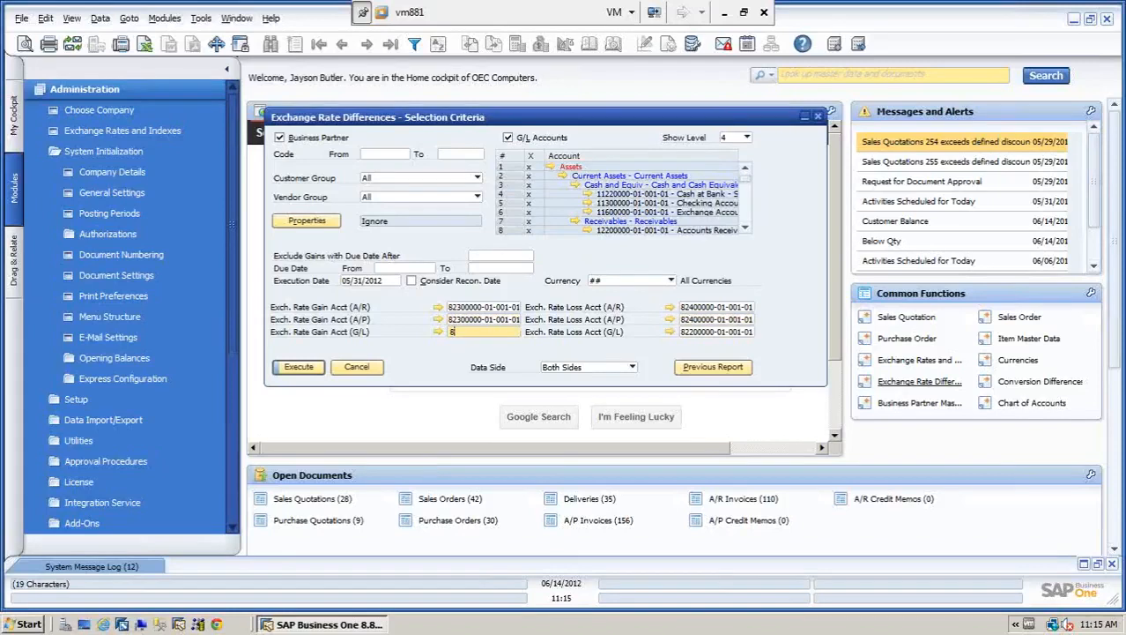
type("23")
key("Tab")
type("8")
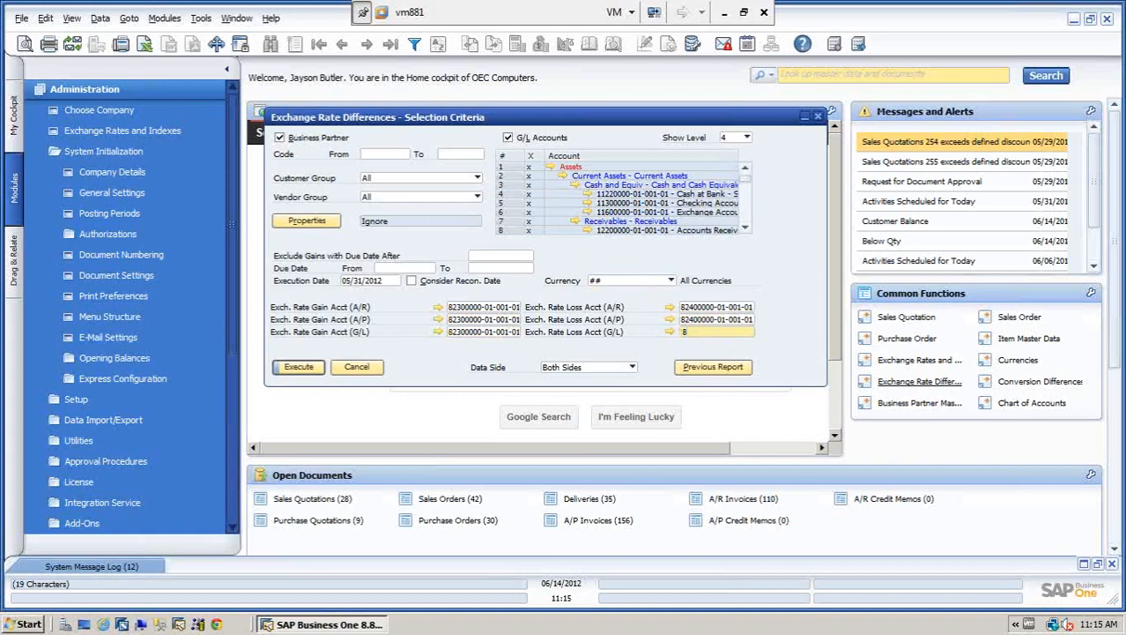
type("42")
key("Tab")
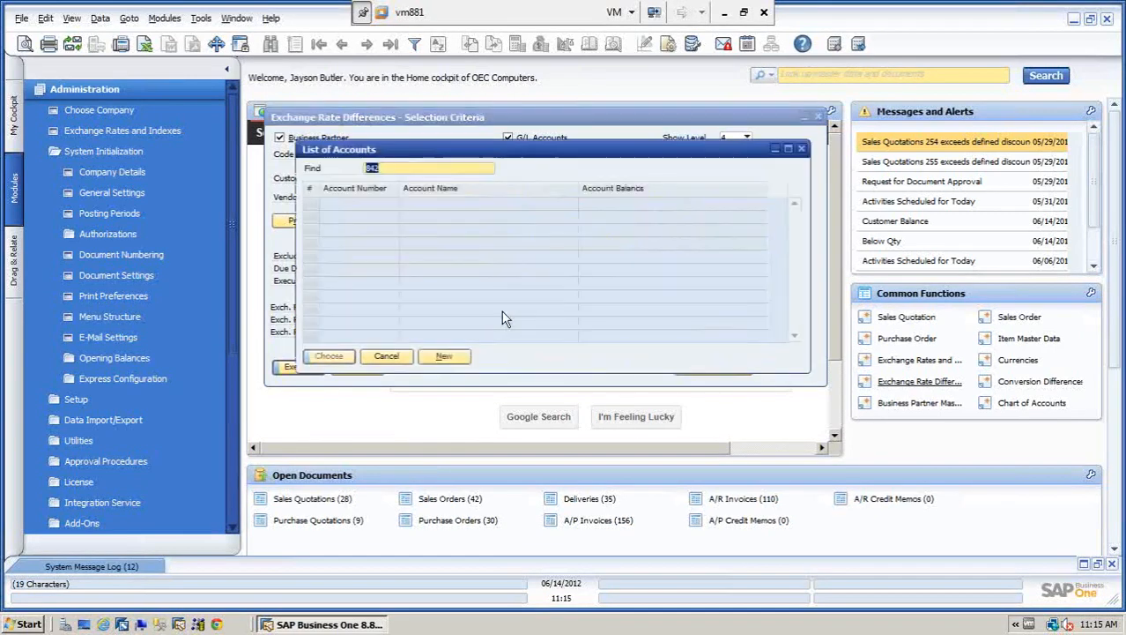
left_click(386, 356)
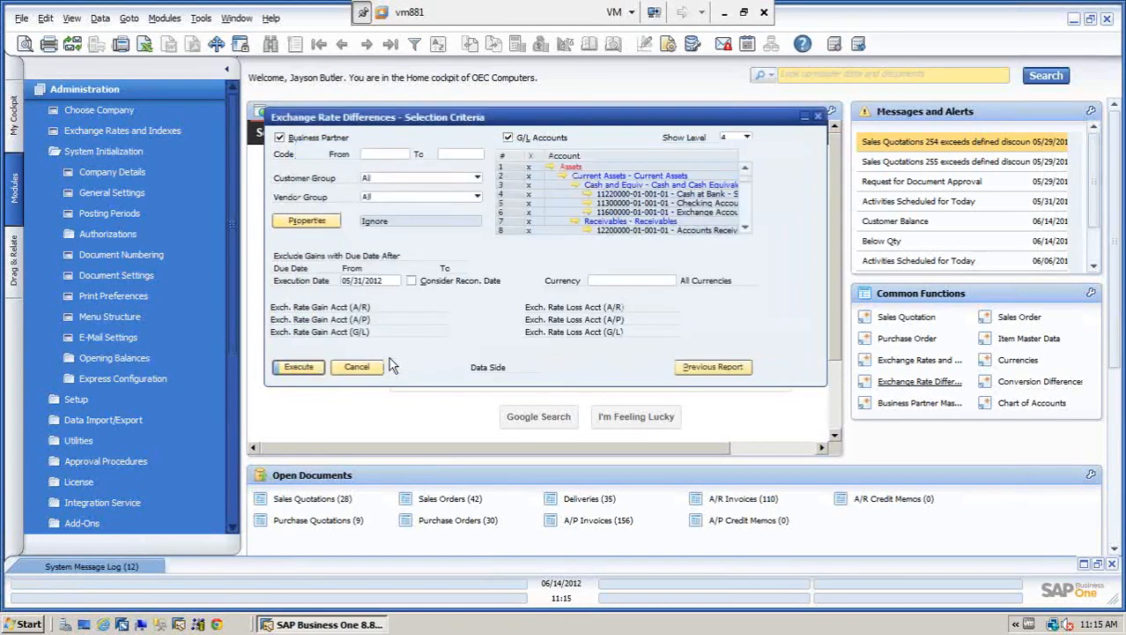
type("824")
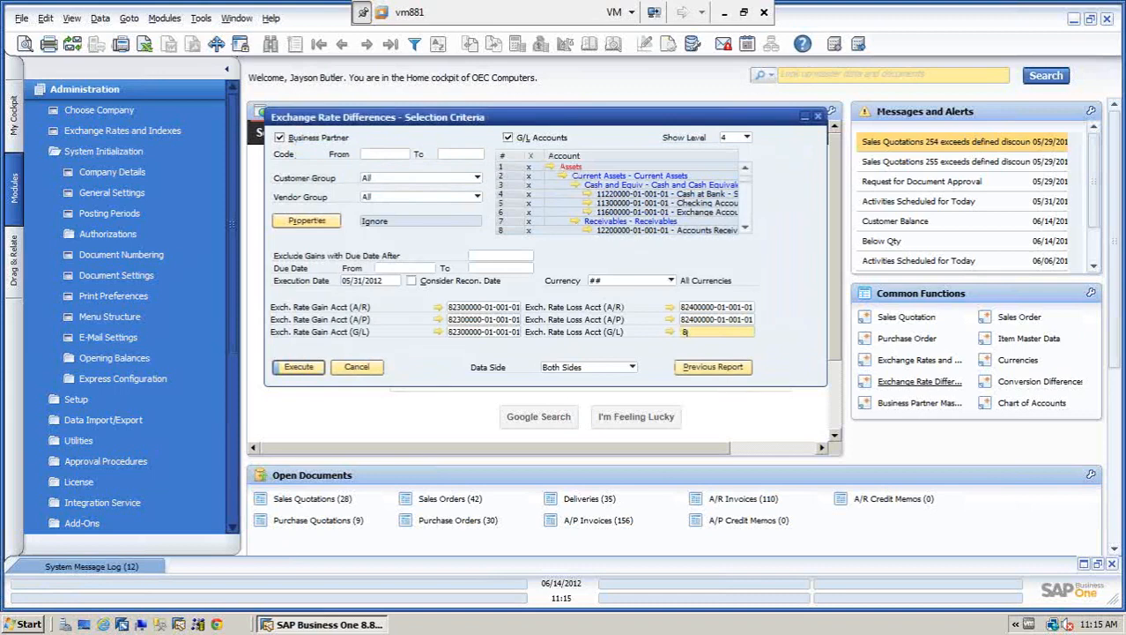
key("Tab")
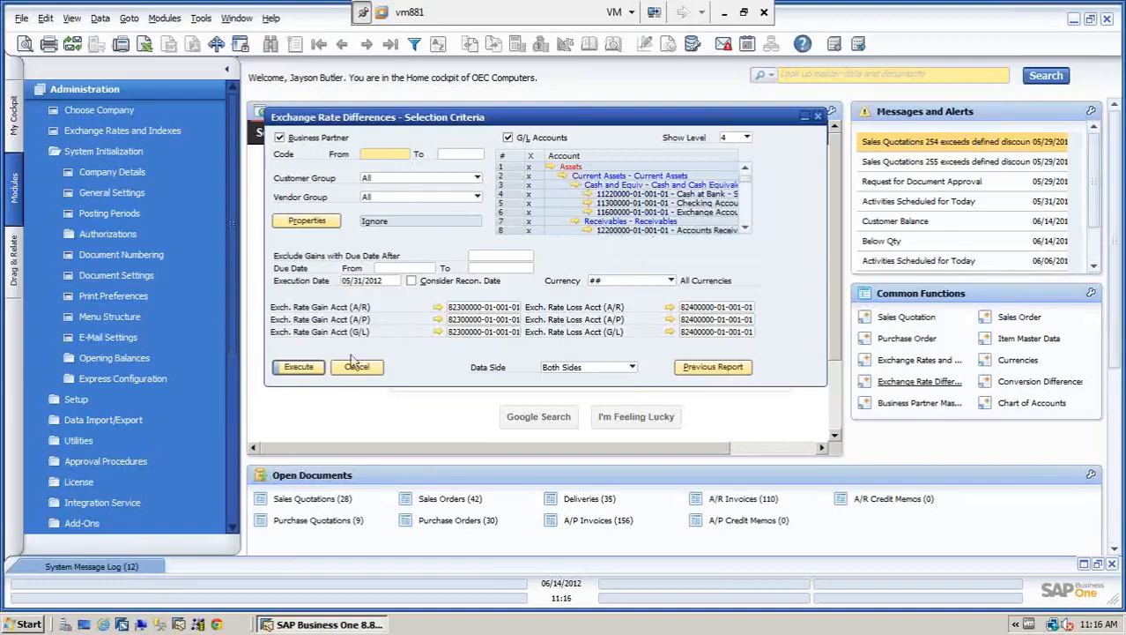
Execute the exchange rate differences report and widen its Name column to fit the full account names
left_click(295, 369)
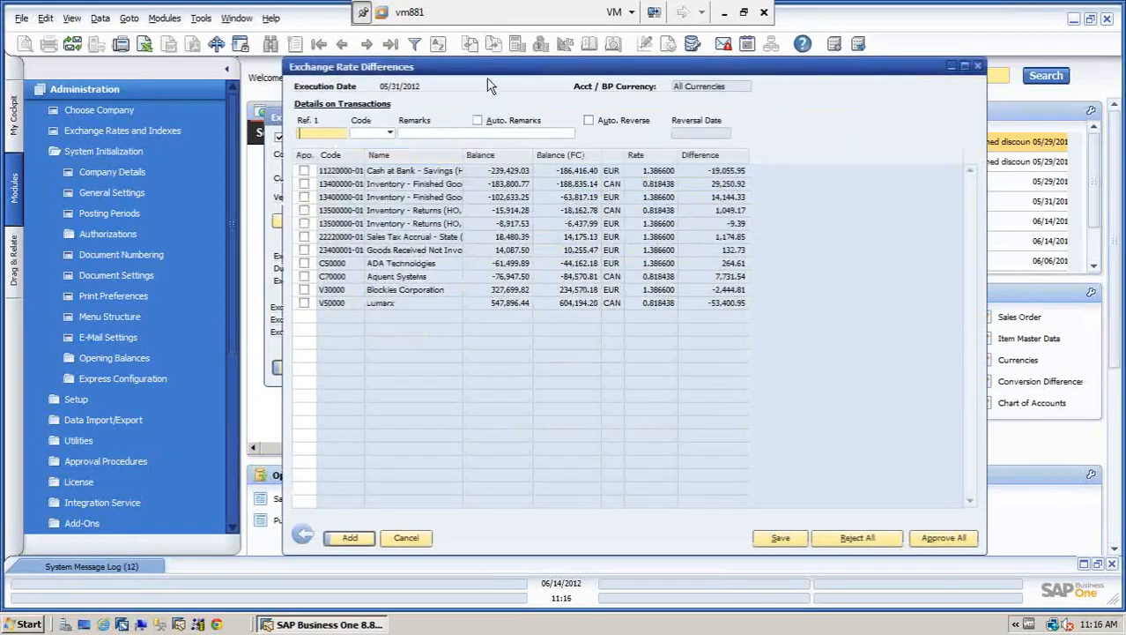
left_click_drag(478, 70, 448, 74)
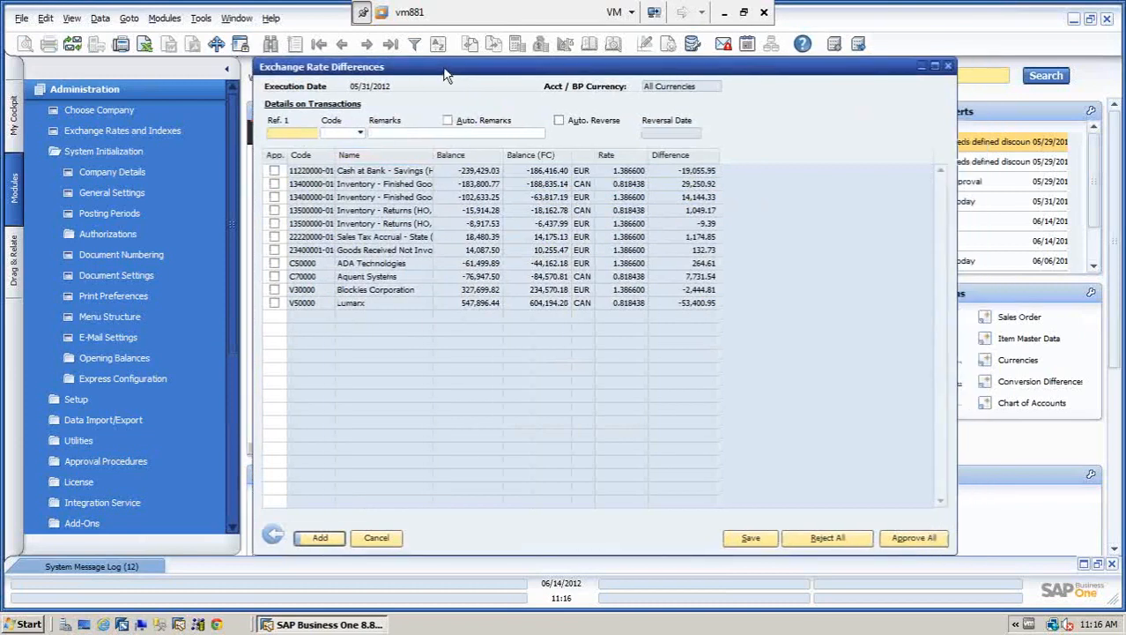
double_click(432, 160)
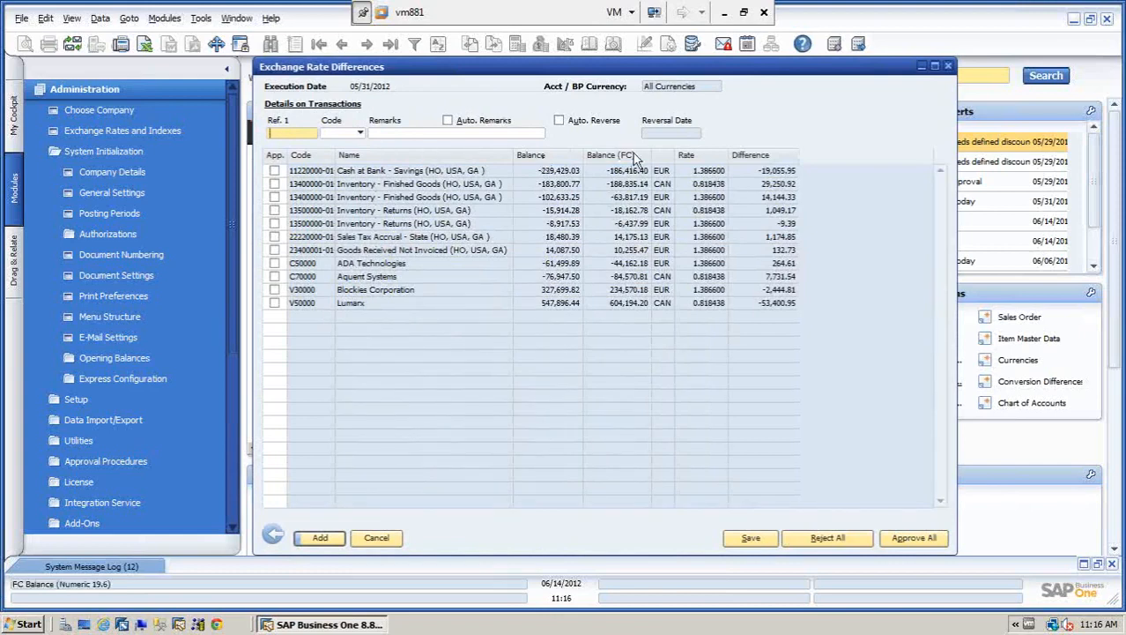
Enable automatic reversal for the exchange rate differences transactions and set the reversal date to 06/01/2012
left_click(561, 121)
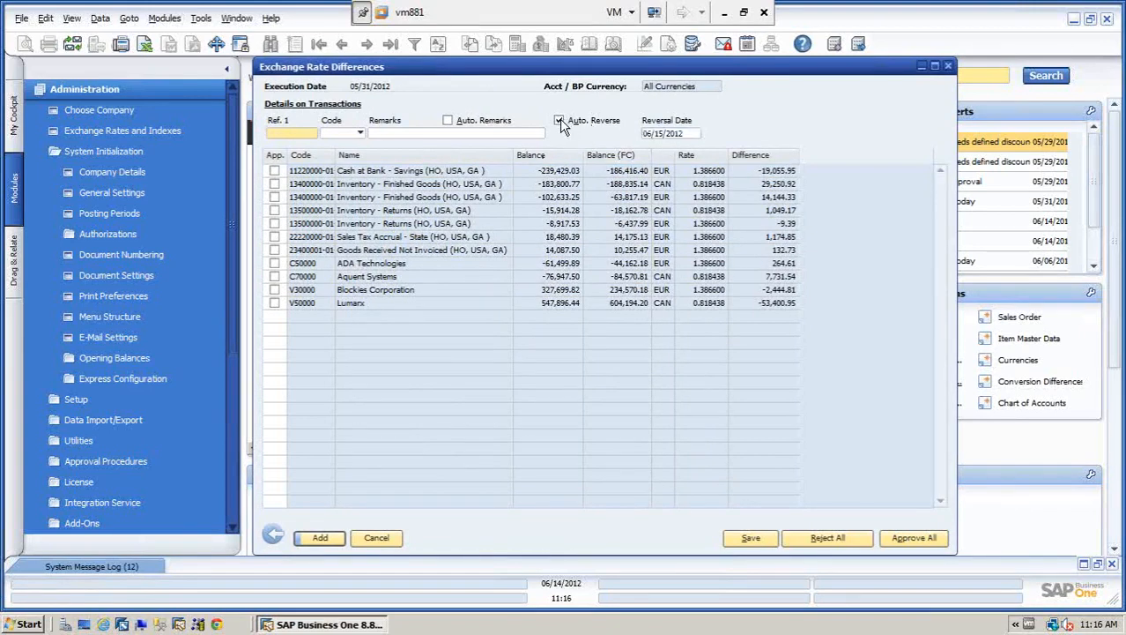
left_click(690, 133)
type("0601")
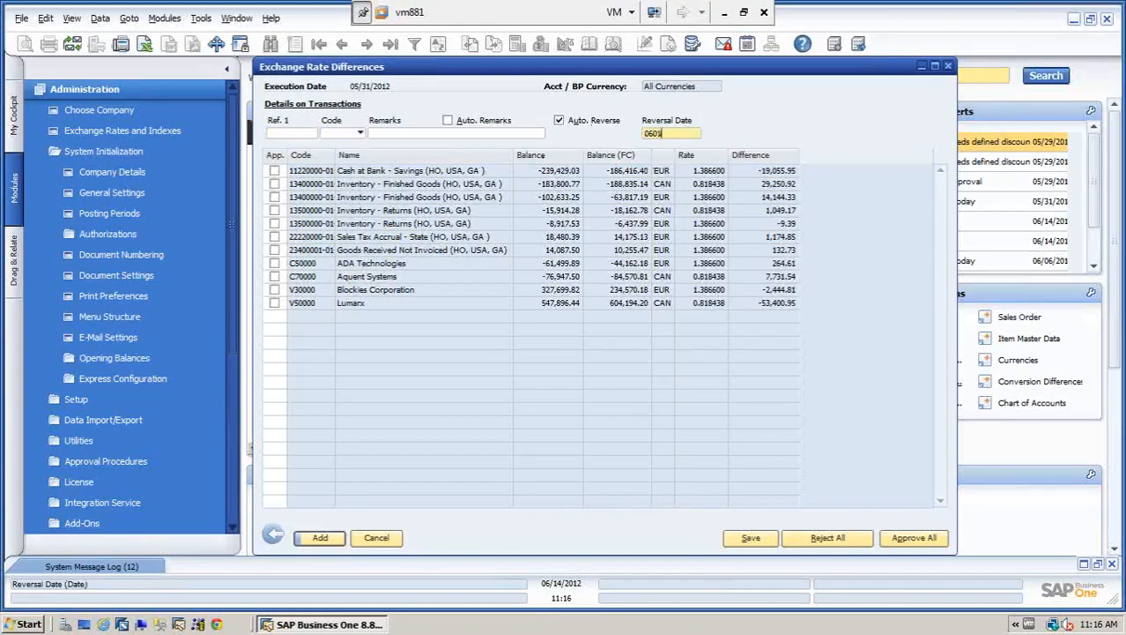
key("Tab")
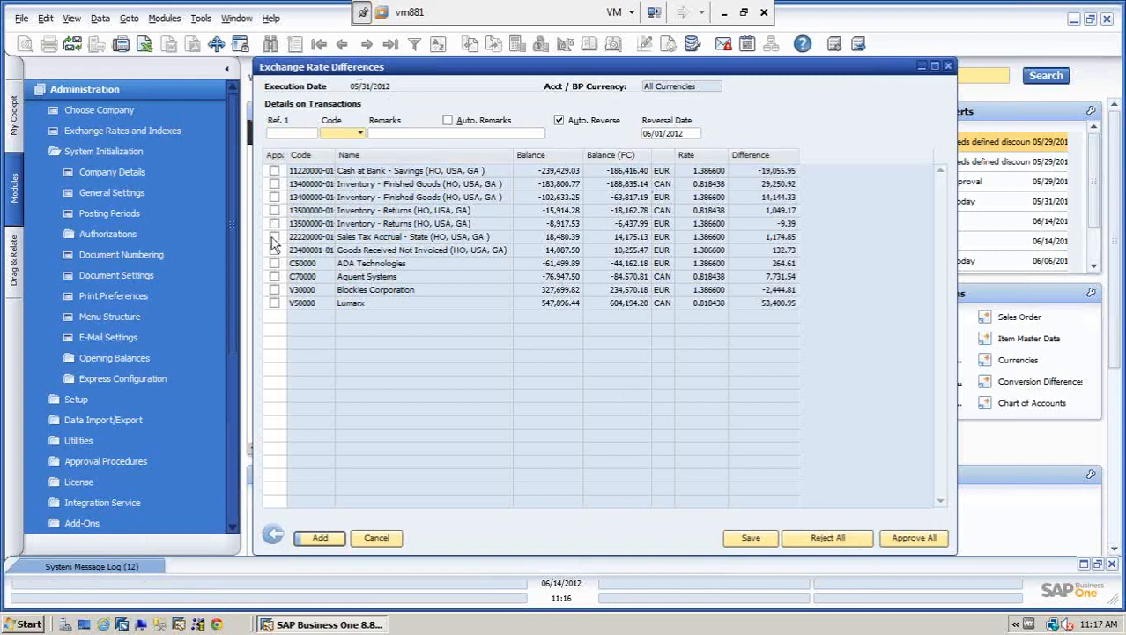
Approve only the Cash at Bank - Savings and ADA Technologies rows and save the exchange rate differences report
left_click(917, 540)
left_click(840, 539)
left_click(275, 171)
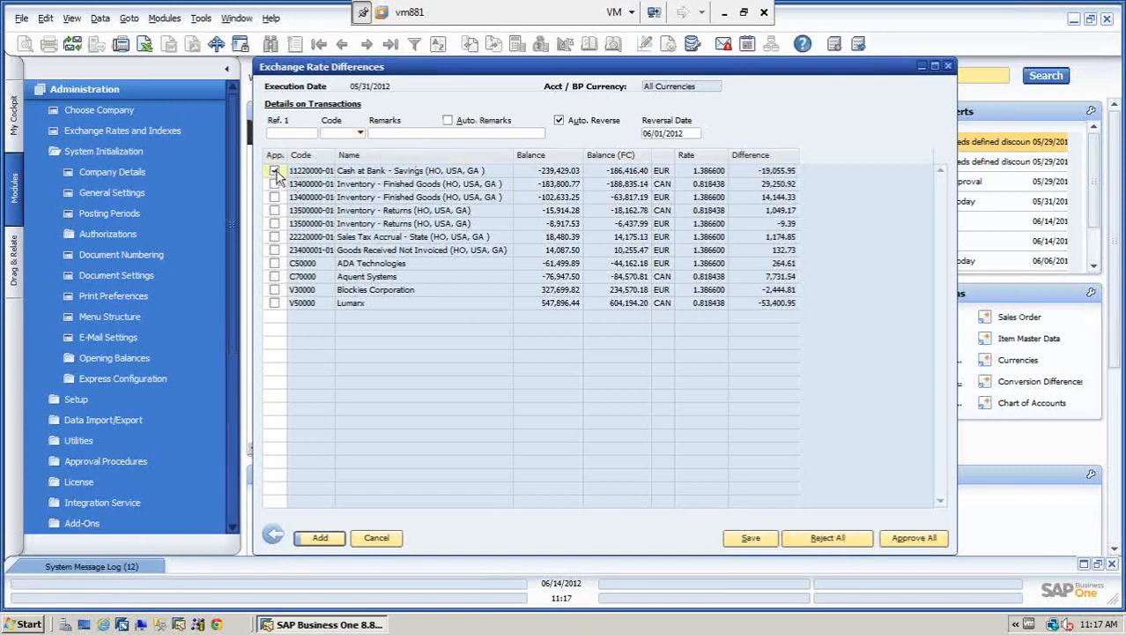
left_click(274, 263)
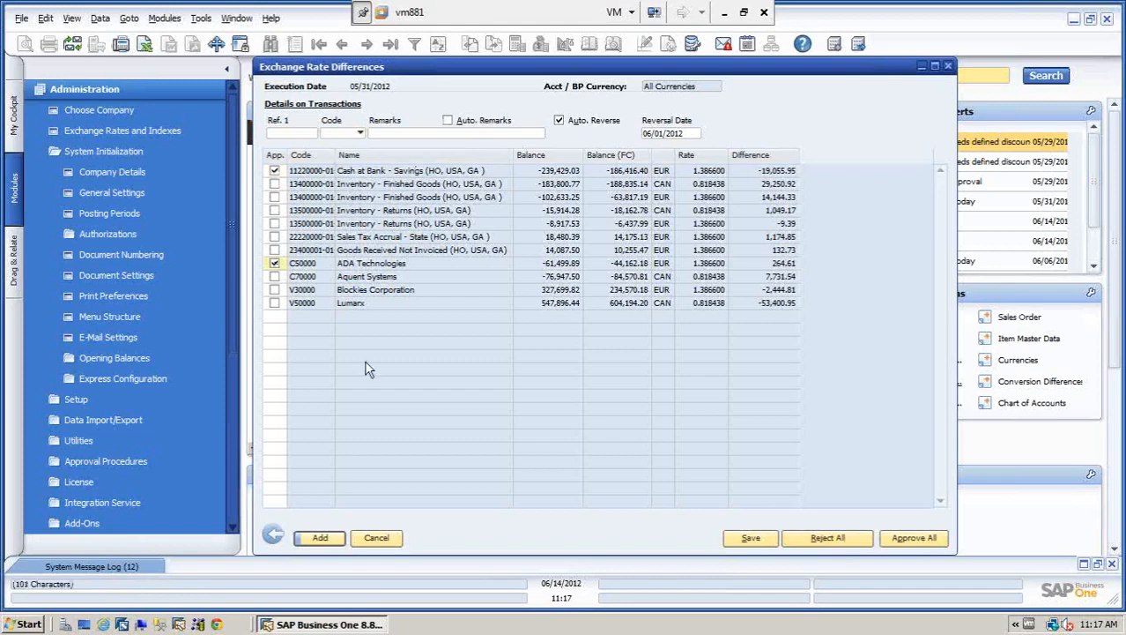
left_click(749, 538)
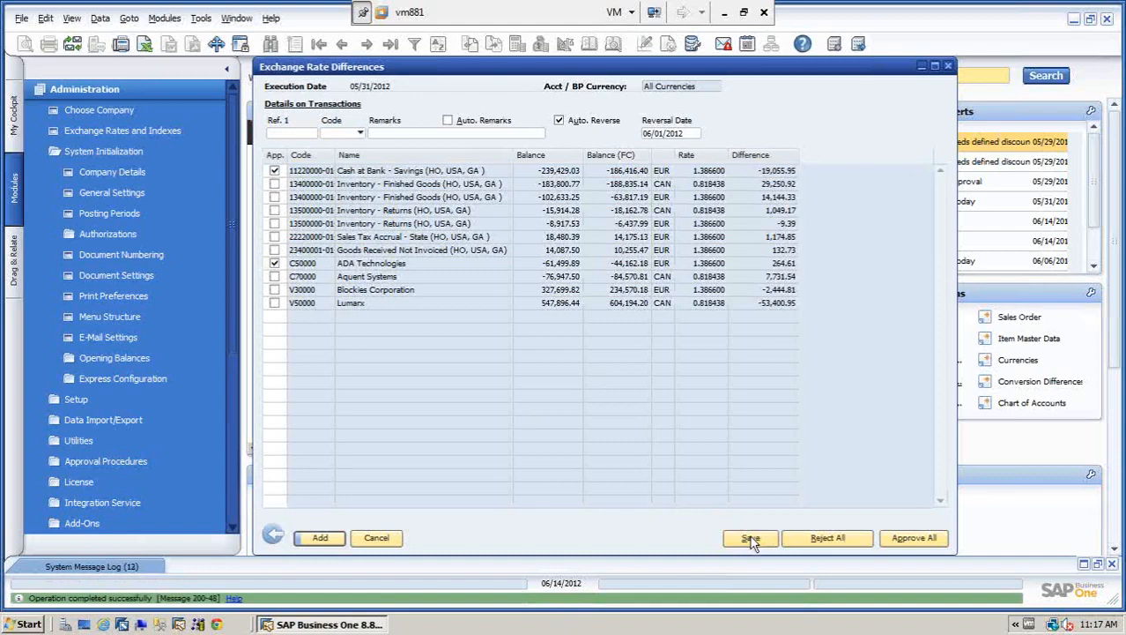
Close the report and its selection criteria without posting, and reopen the Exchange Rate Differences selection criteria
left_click(376, 538)
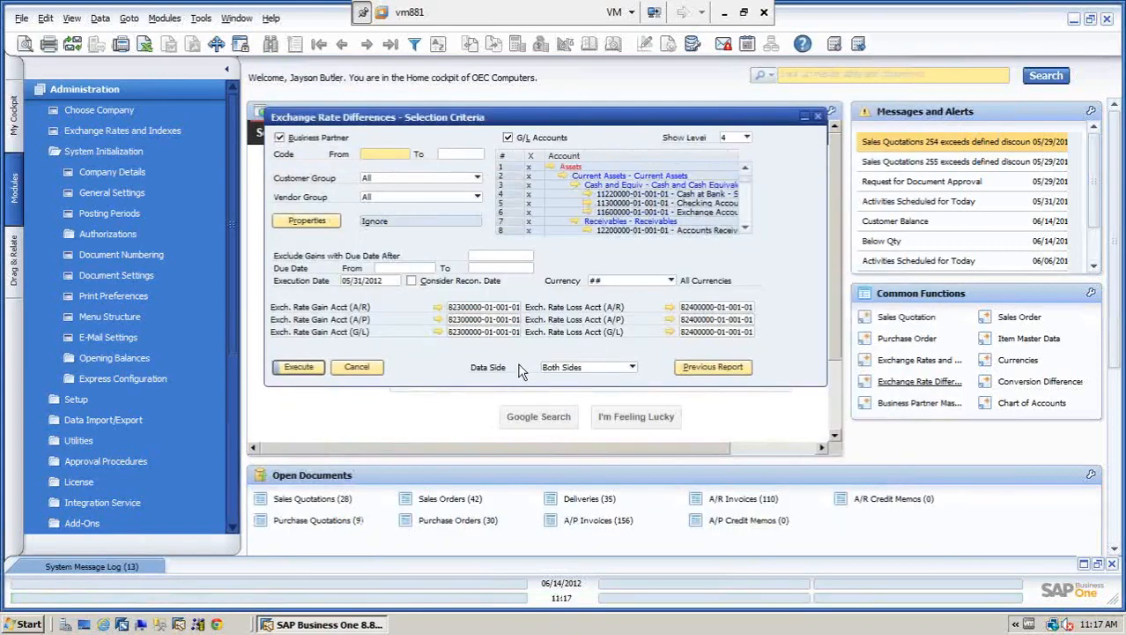
left_click(356, 367)
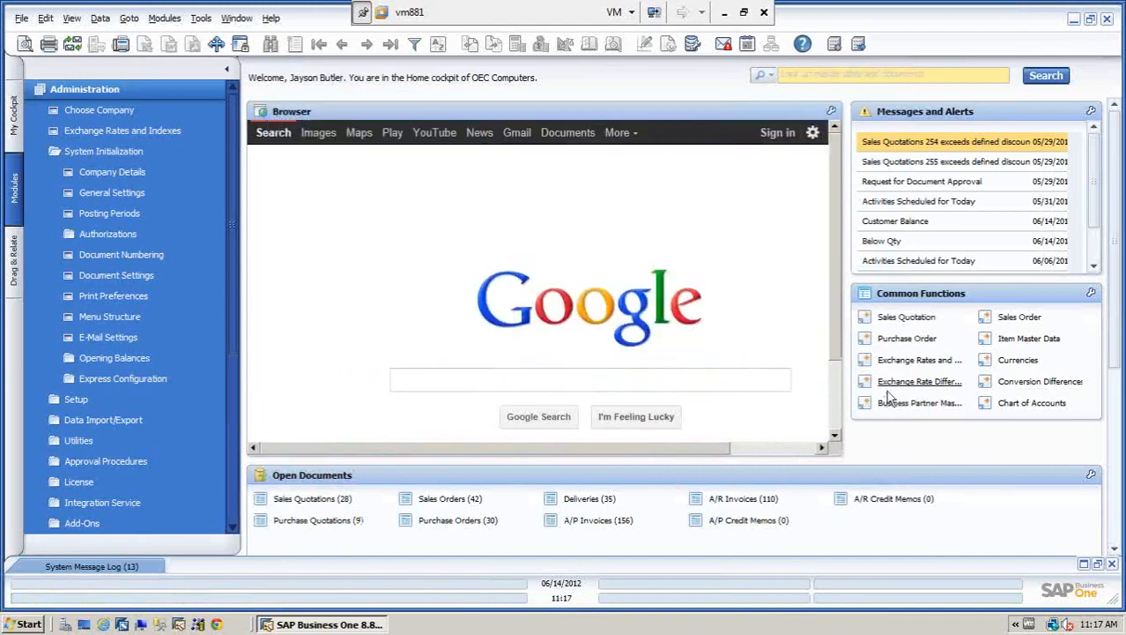
left_click(894, 382)
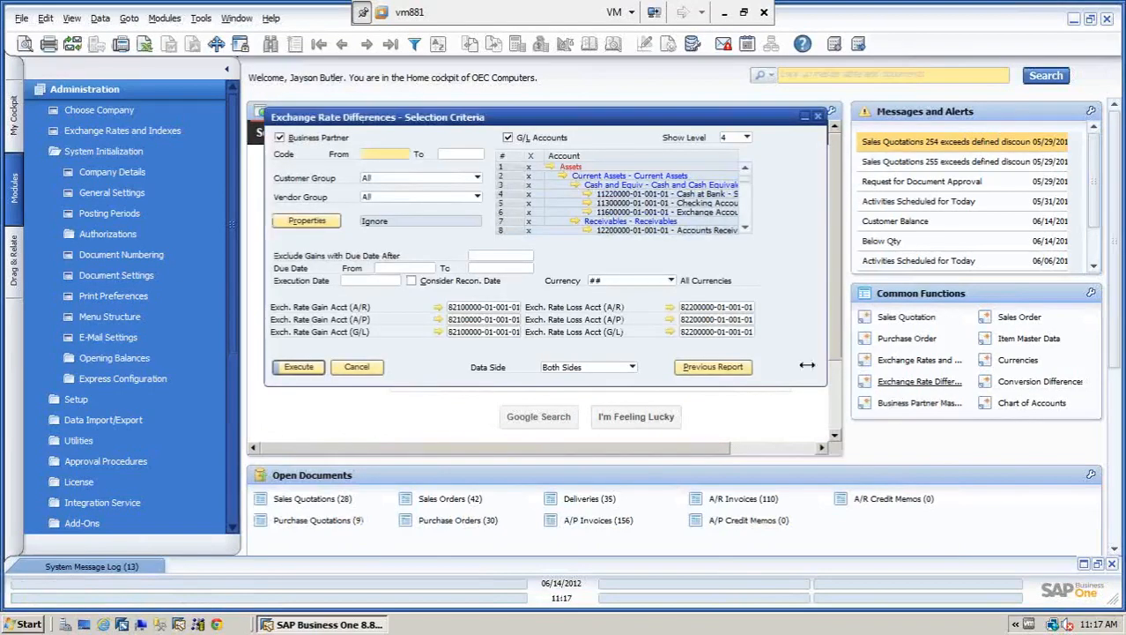
Load the previously saved exchange rate differences report, post it with the remark May 2012, and close the selection criteria
left_click(734, 366)
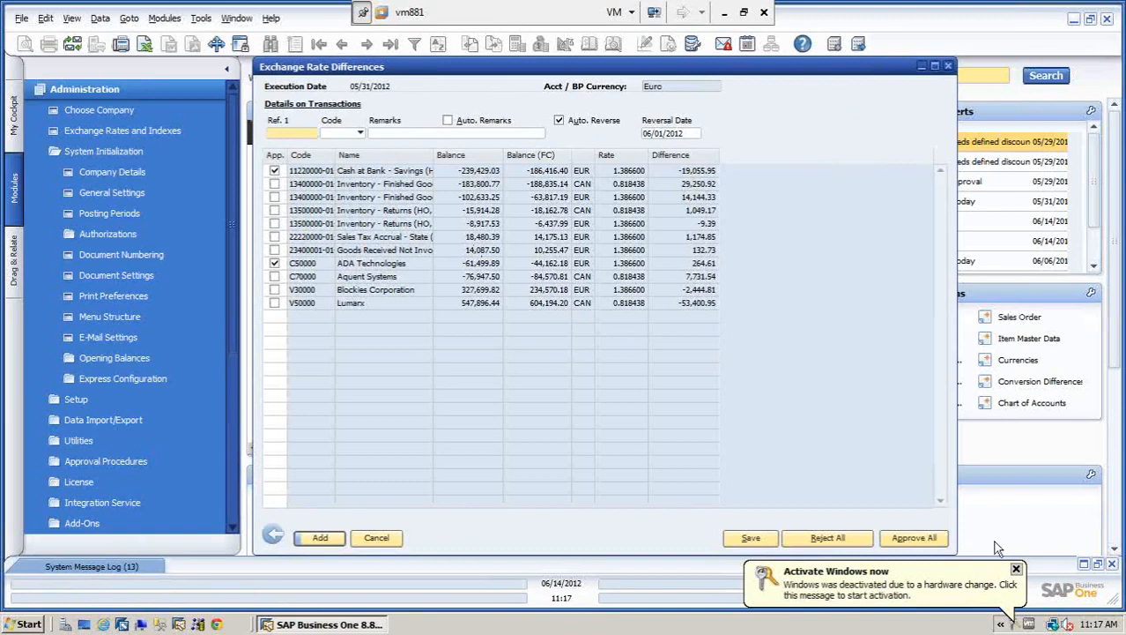
left_click(1016, 569)
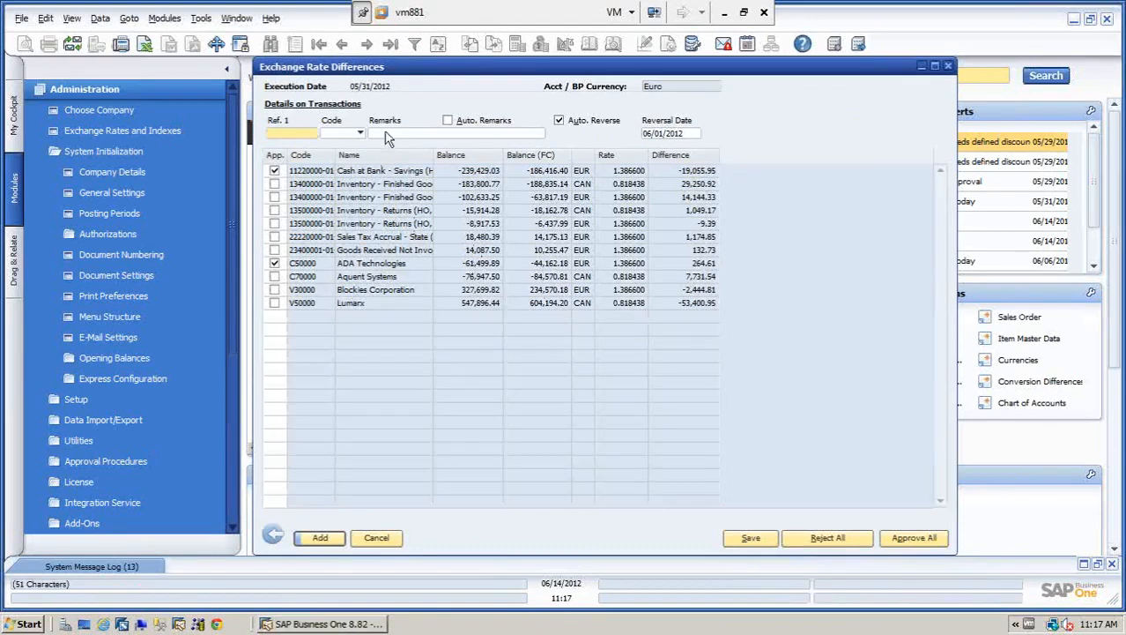
left_click(385, 133)
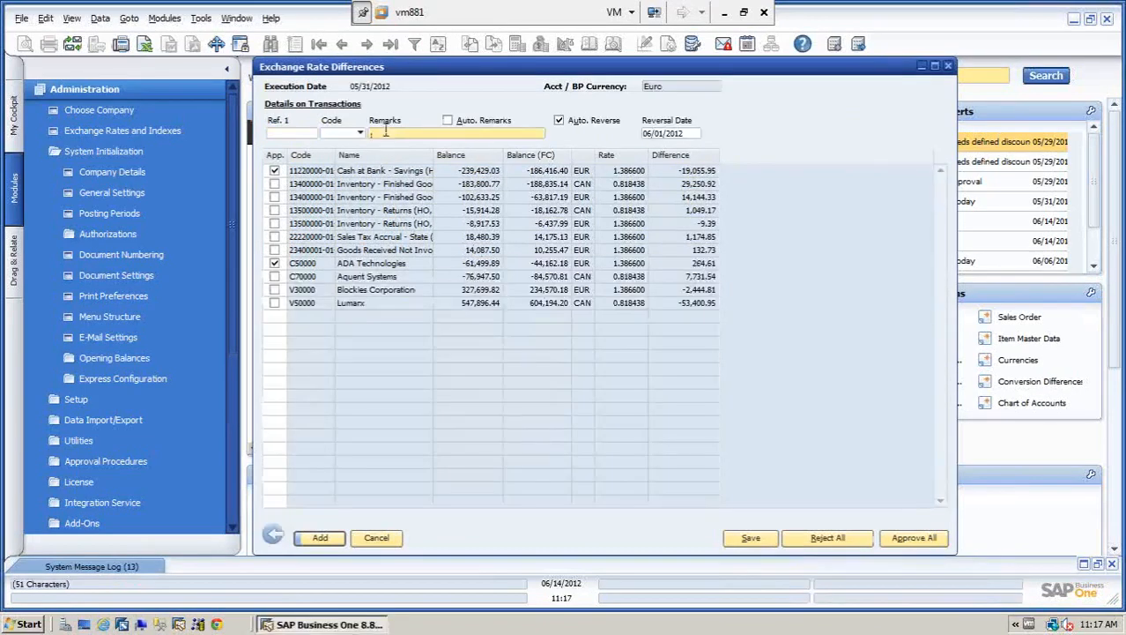
type("May 2012")
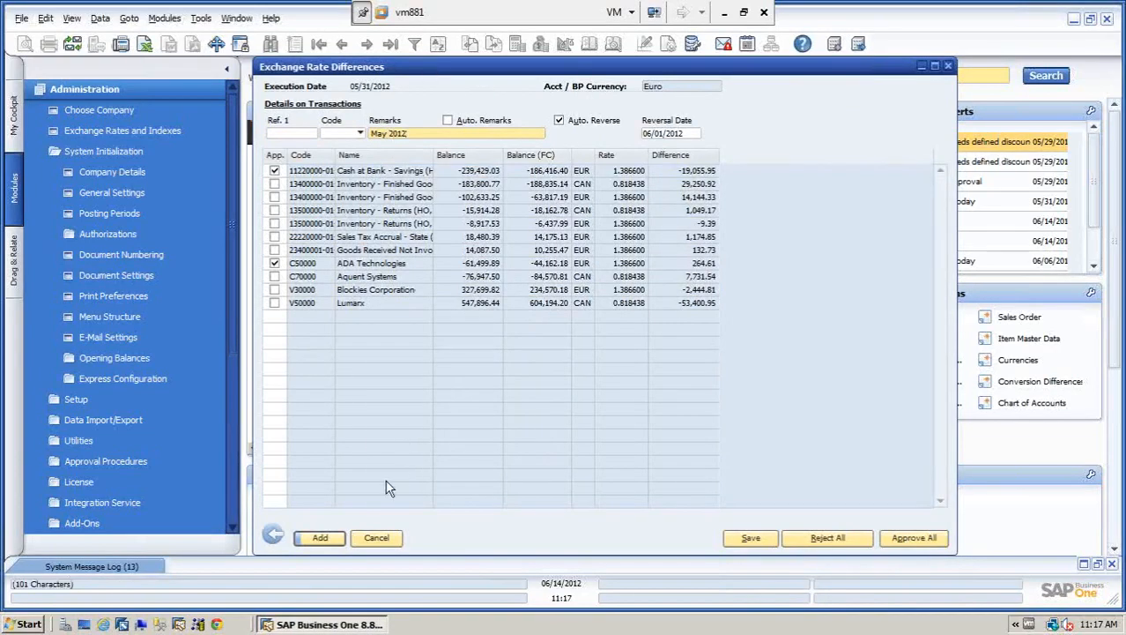
left_click(320, 540)
left_click(388, 541)
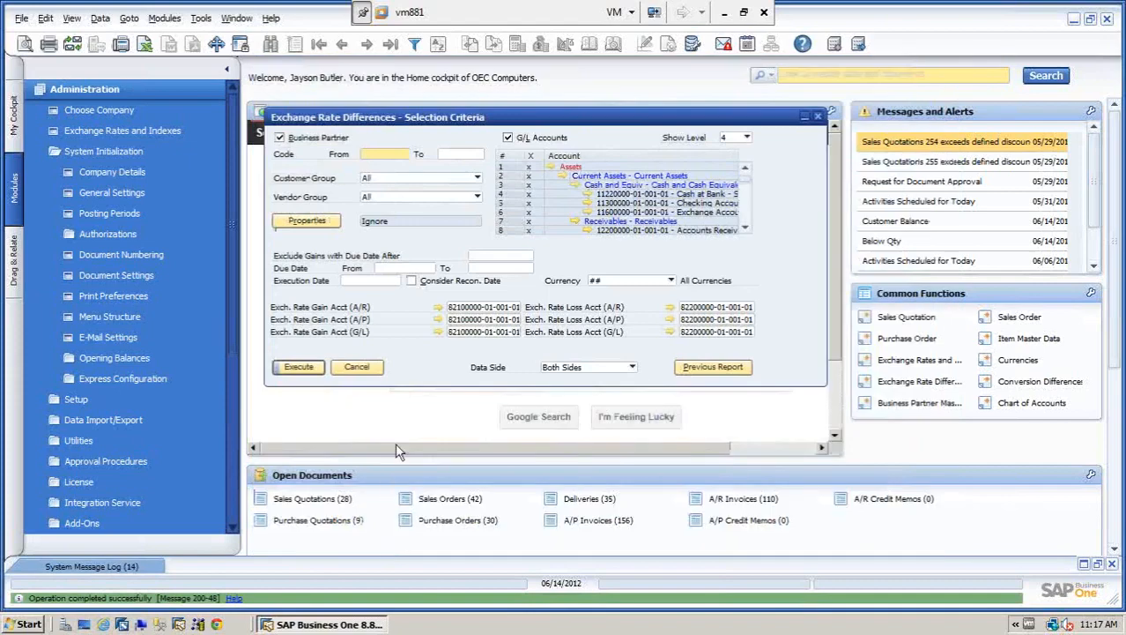
left_click(359, 368)
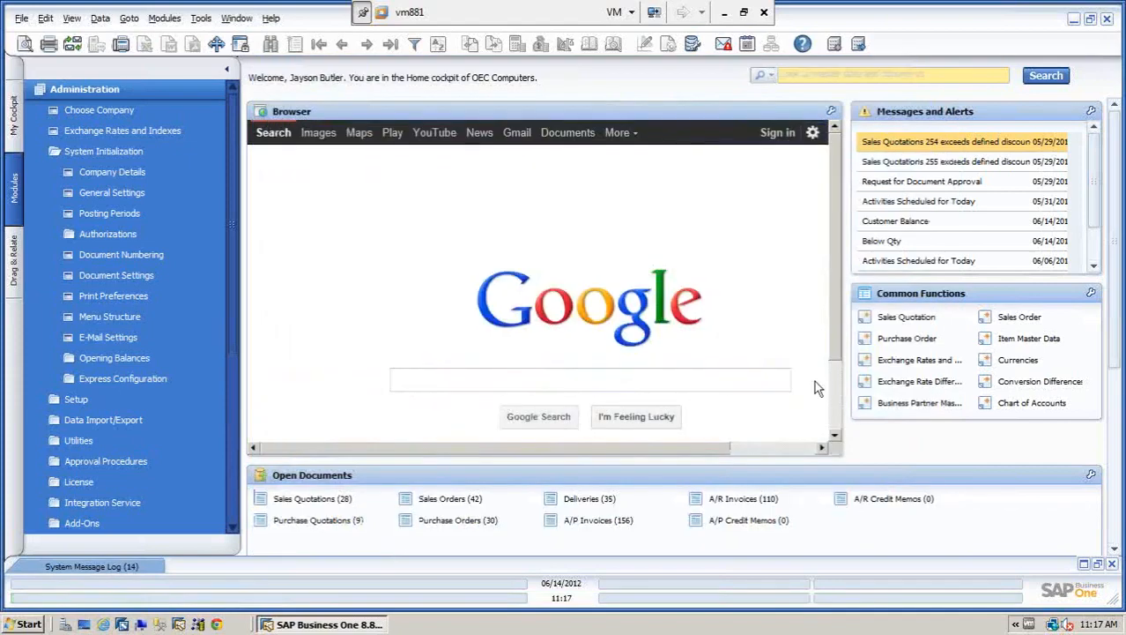
Open the business partner master data record for ADA Technologies
left_click(916, 402)
left_click(399, 130)
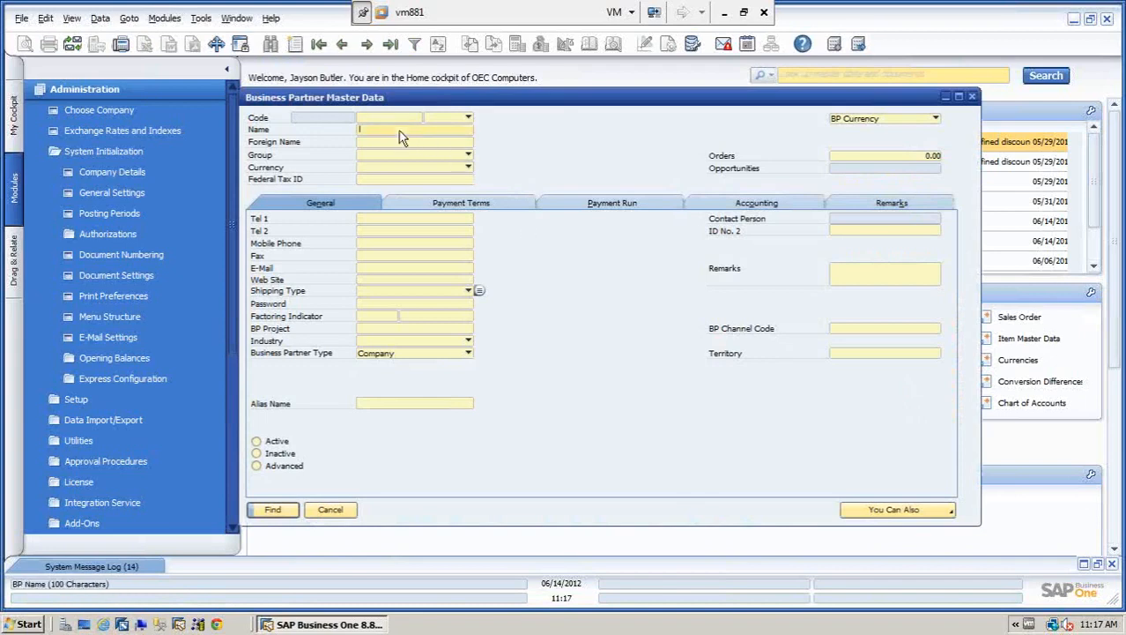
type("ada")
key("Return")
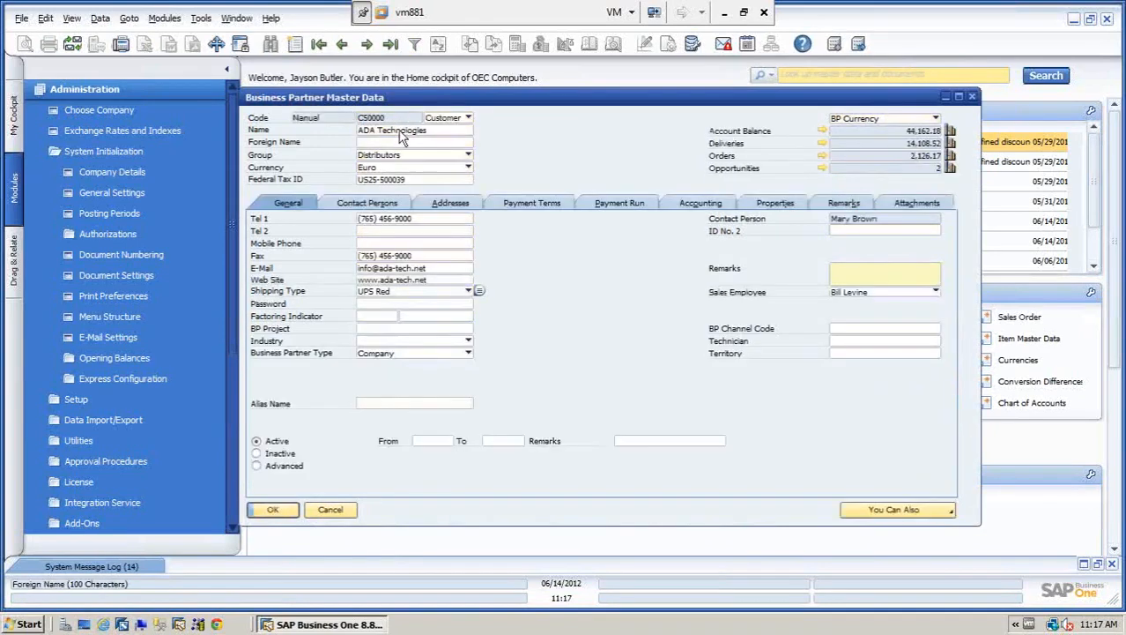
Examine the 05/31/2012 journal entry in ADA Technologies' account balance, and close the entry, the balance and the customer record
left_click(822, 131)
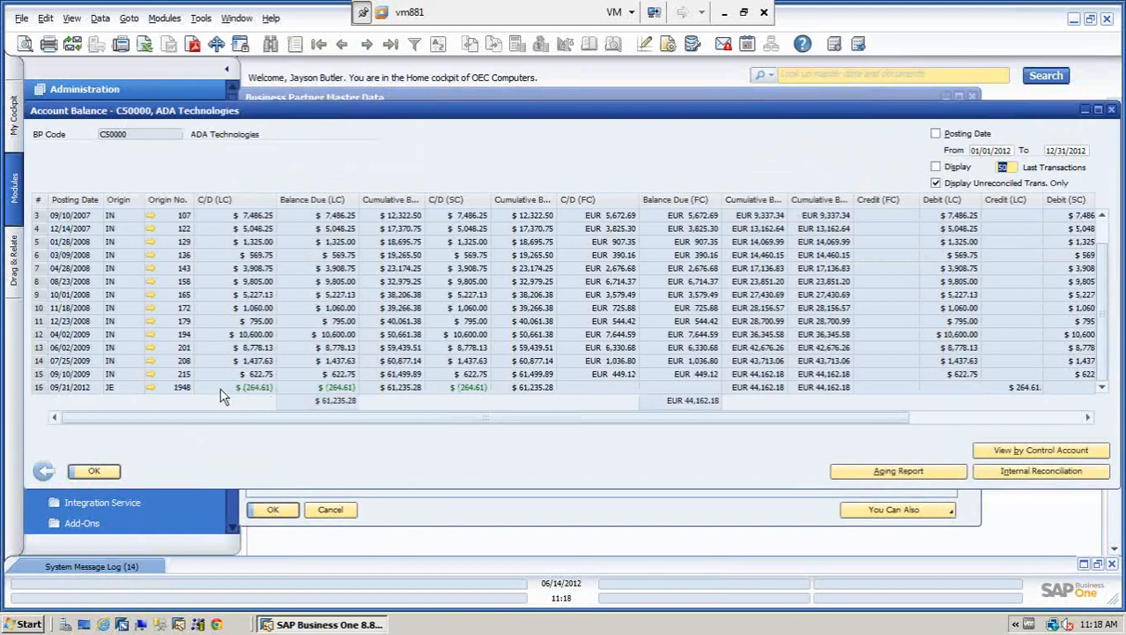
left_click(150, 387)
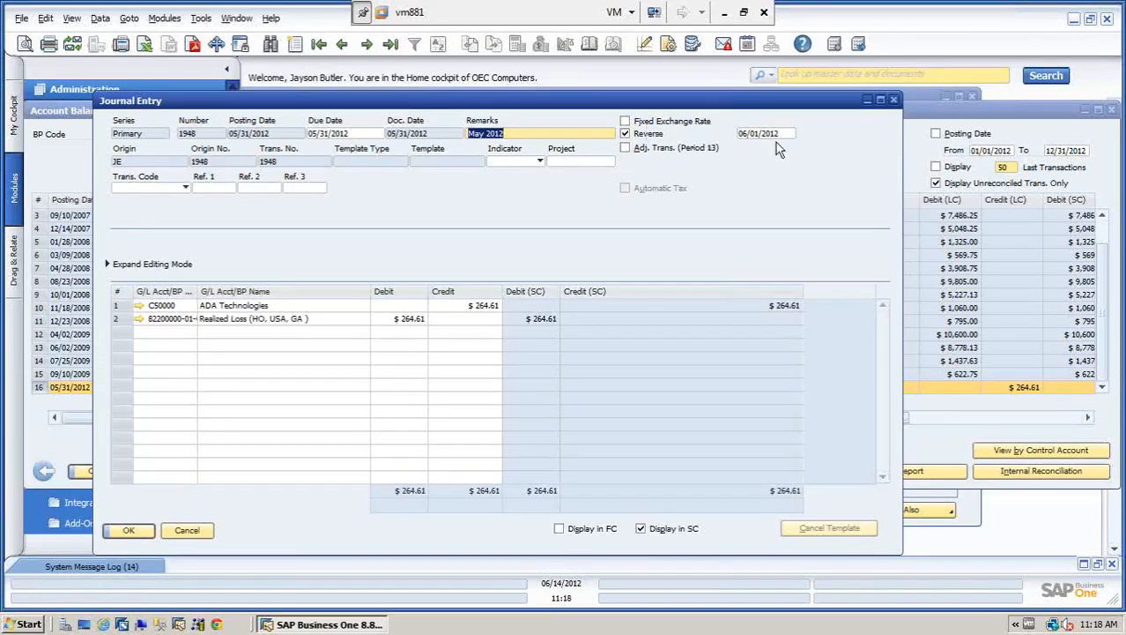
left_click(188, 529)
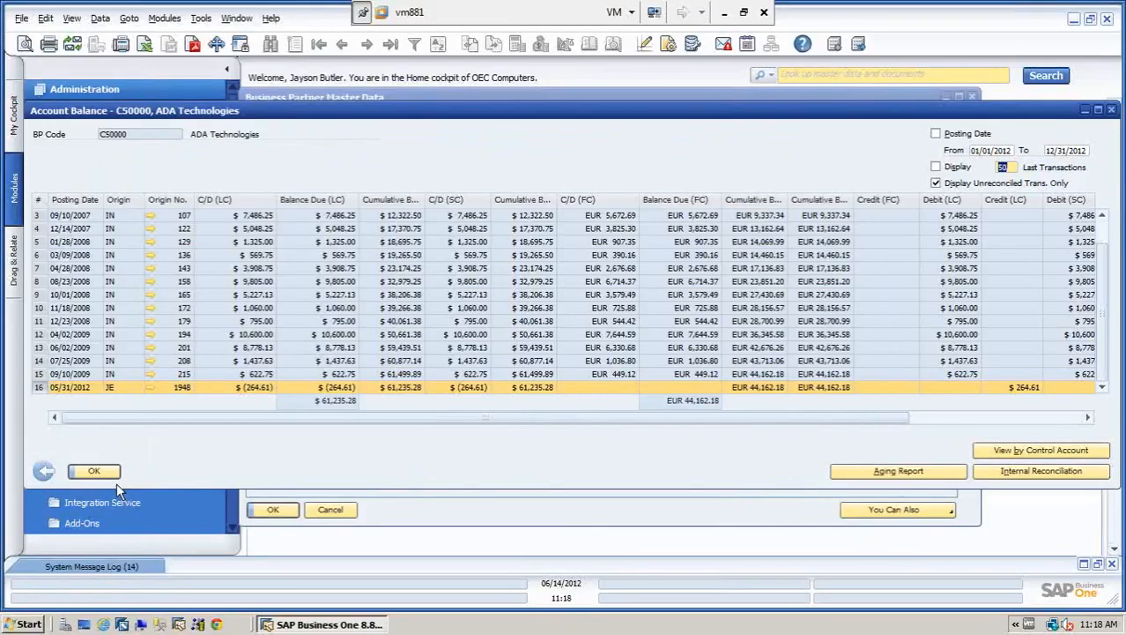
left_click(94, 471)
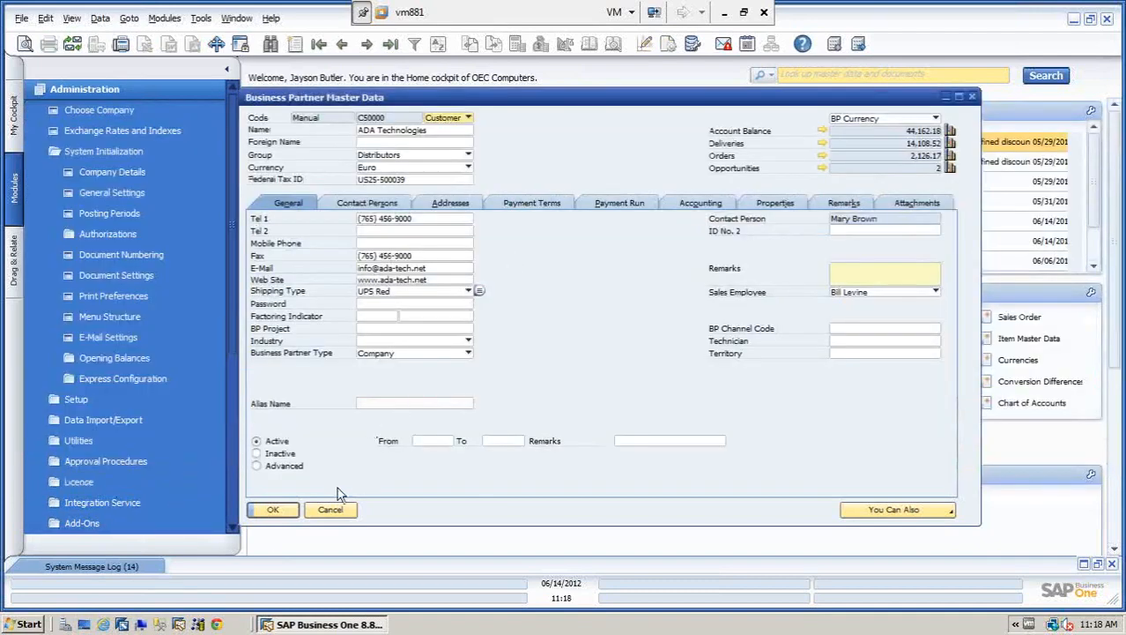
left_click(331, 510)
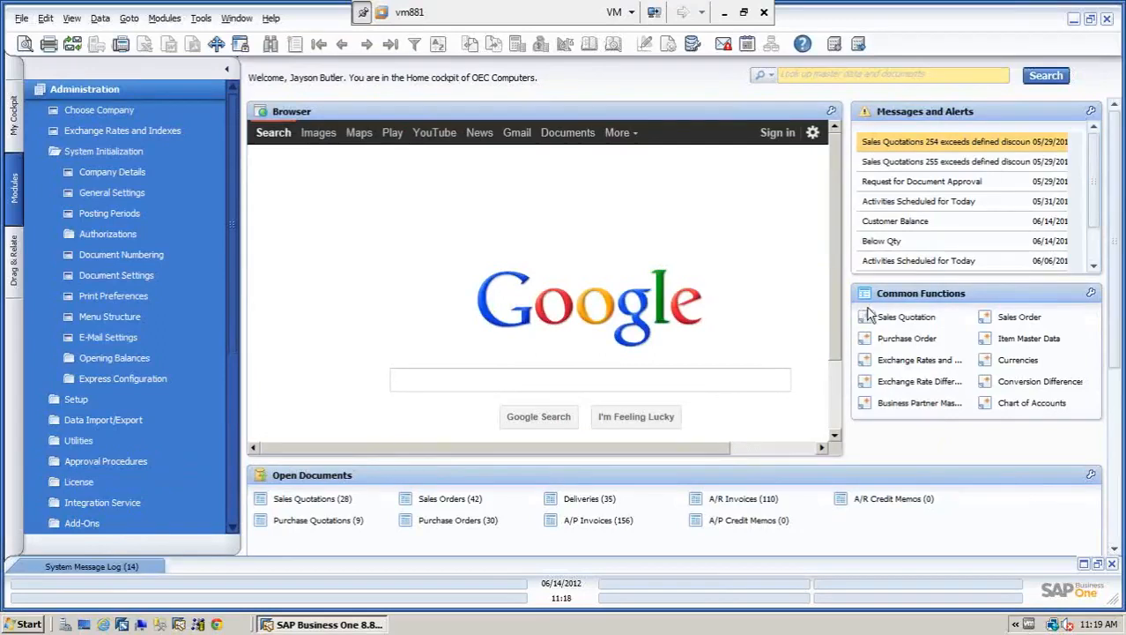
Run the Conversion Differences report with the execution date 05/31/2012
left_click(1026, 384)
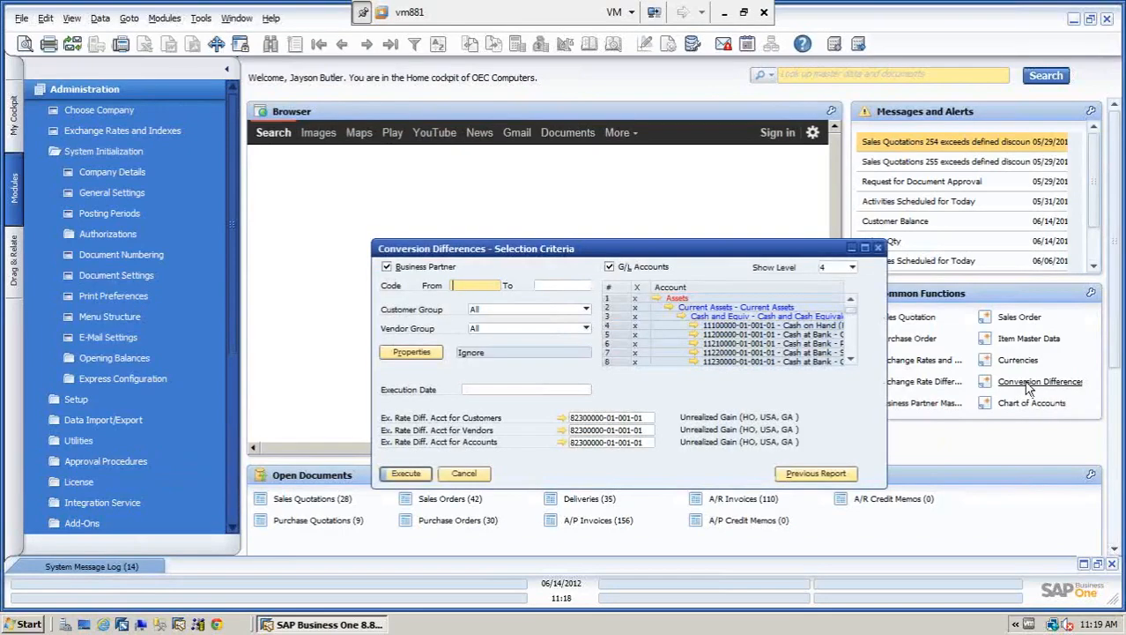
left_click_drag(672, 252, 562, 181)
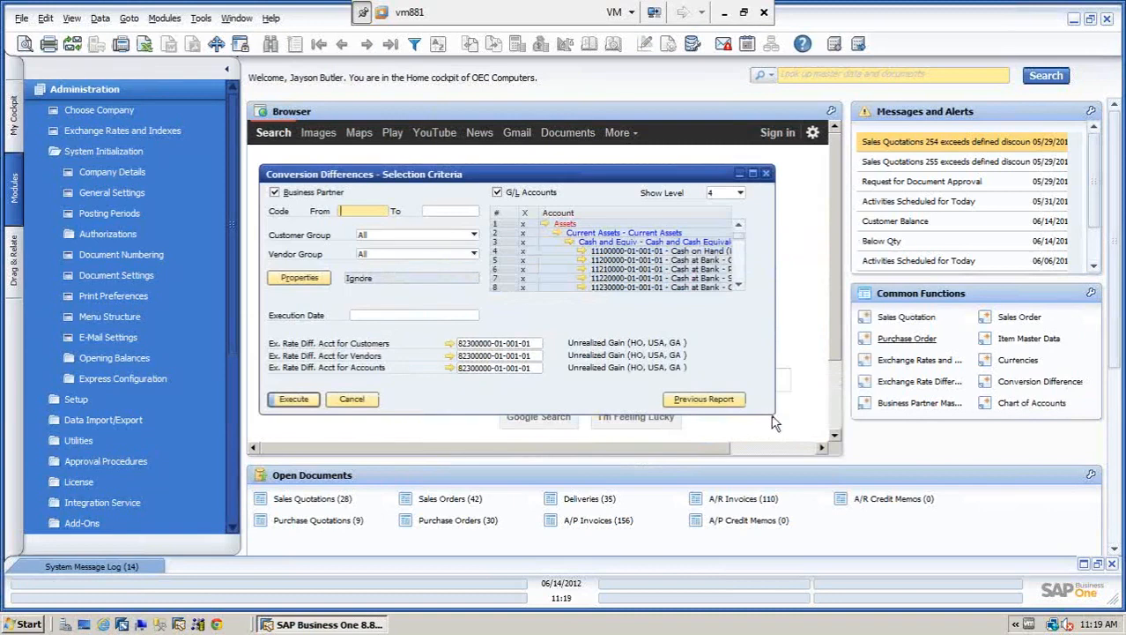
left_click_drag(775, 416, 851, 467)
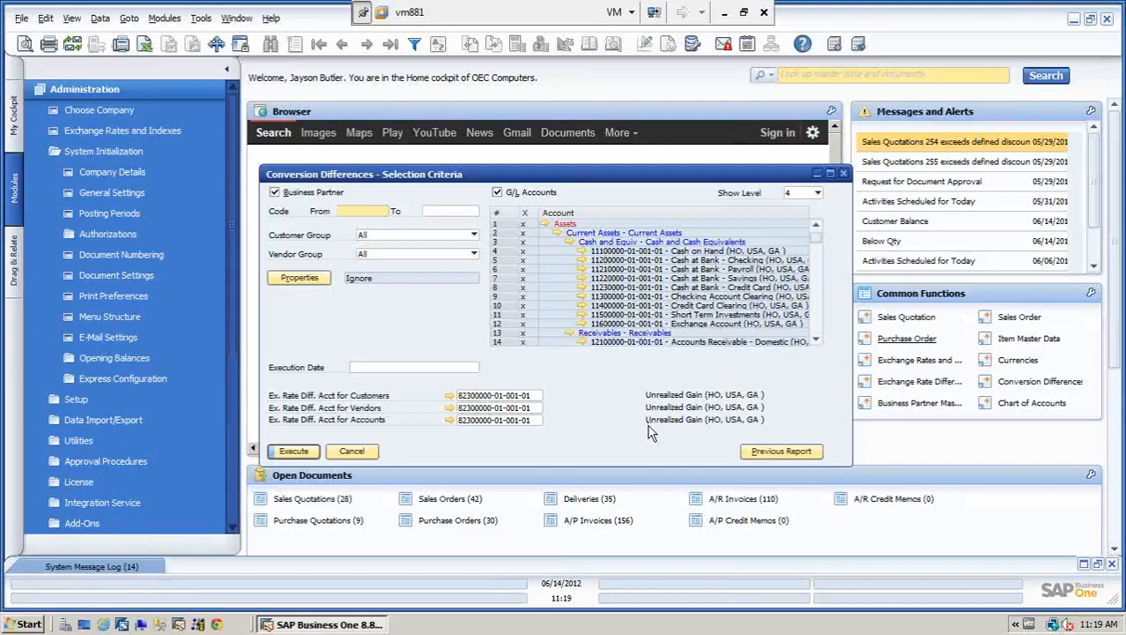
left_click(386, 368)
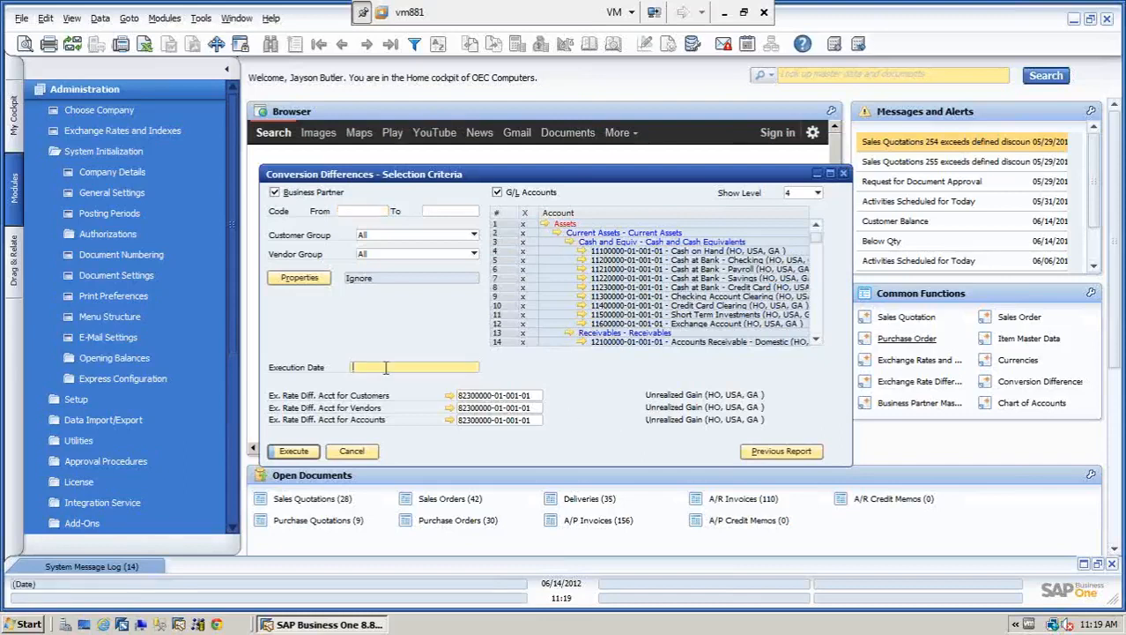
type("0")
type("5/31")
key("Tab")
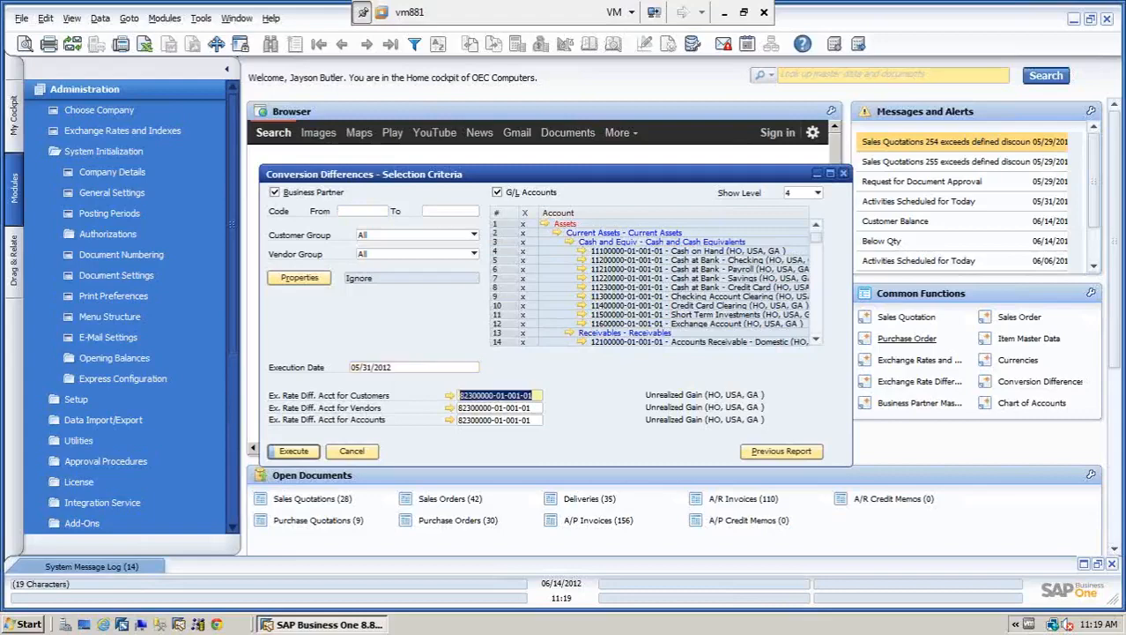
left_click(295, 453)
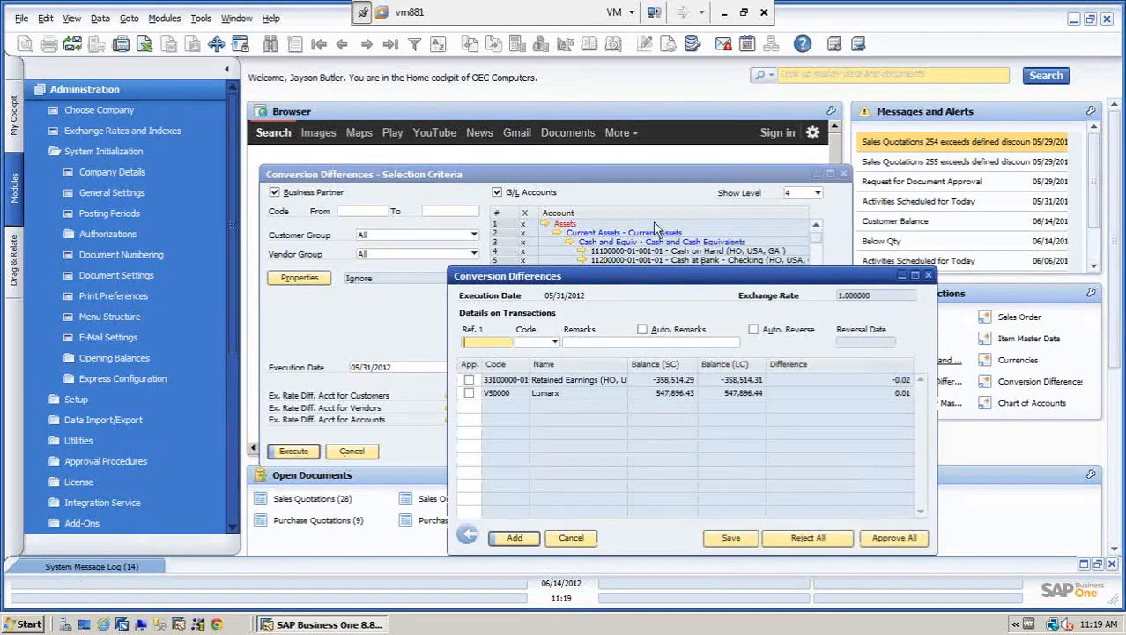
left_click_drag(681, 282, 539, 162)
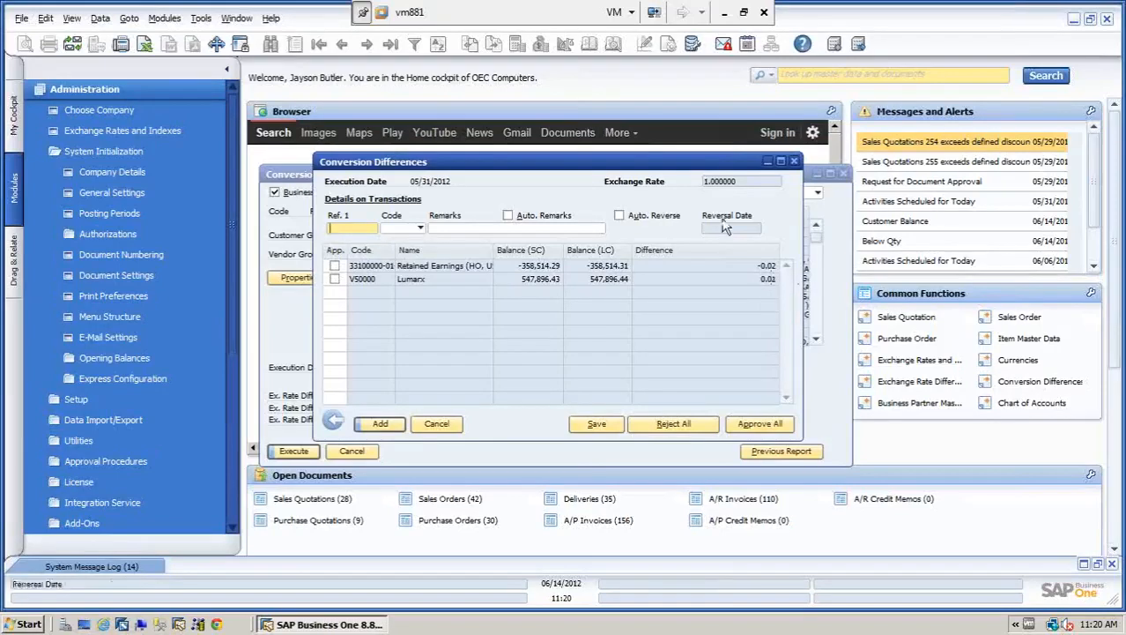
Enable automatic reversal in the Conversion Differences report, and close the report and its selection criteria without posting
left_click(619, 215)
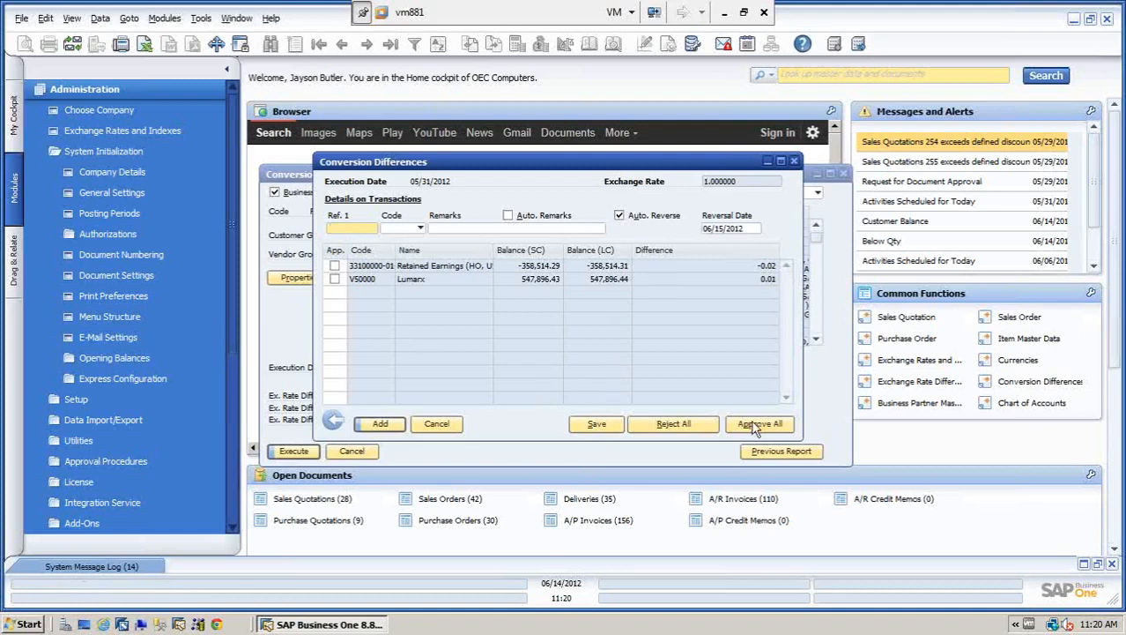
left_click(441, 423)
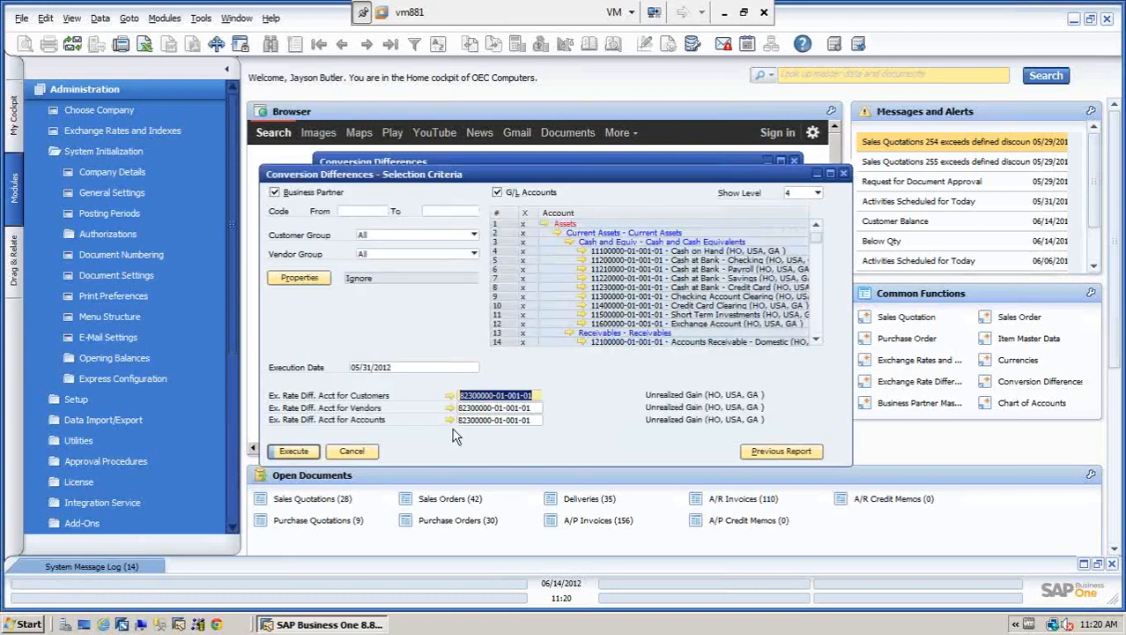
left_click(357, 451)
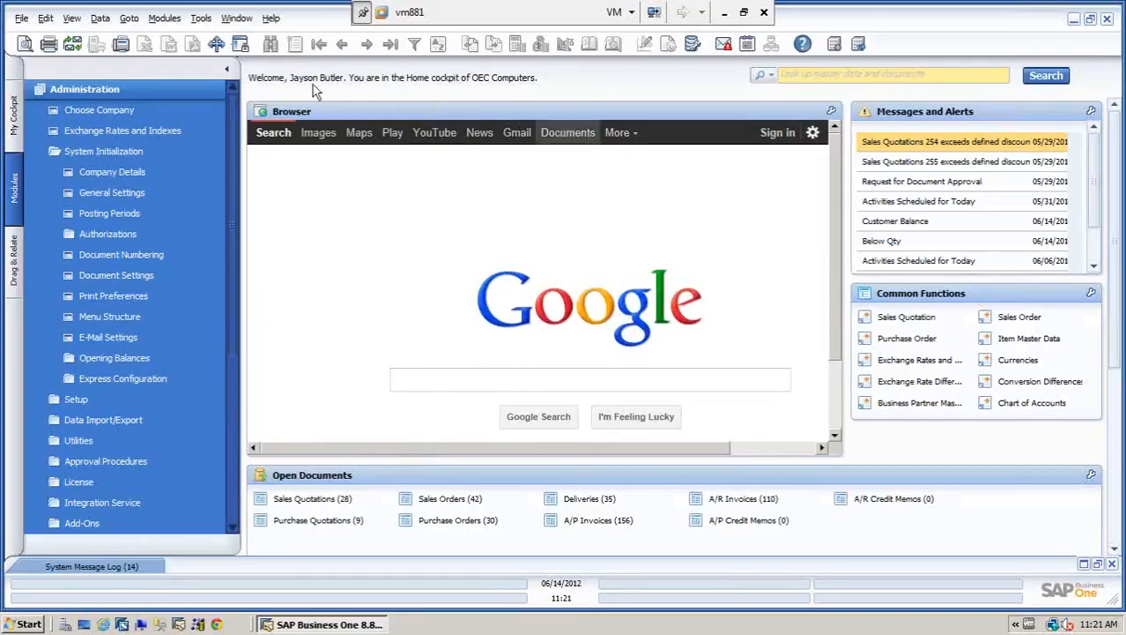
Start a new incoming payment for the customer ADA Technologies
left_click(132, 91)
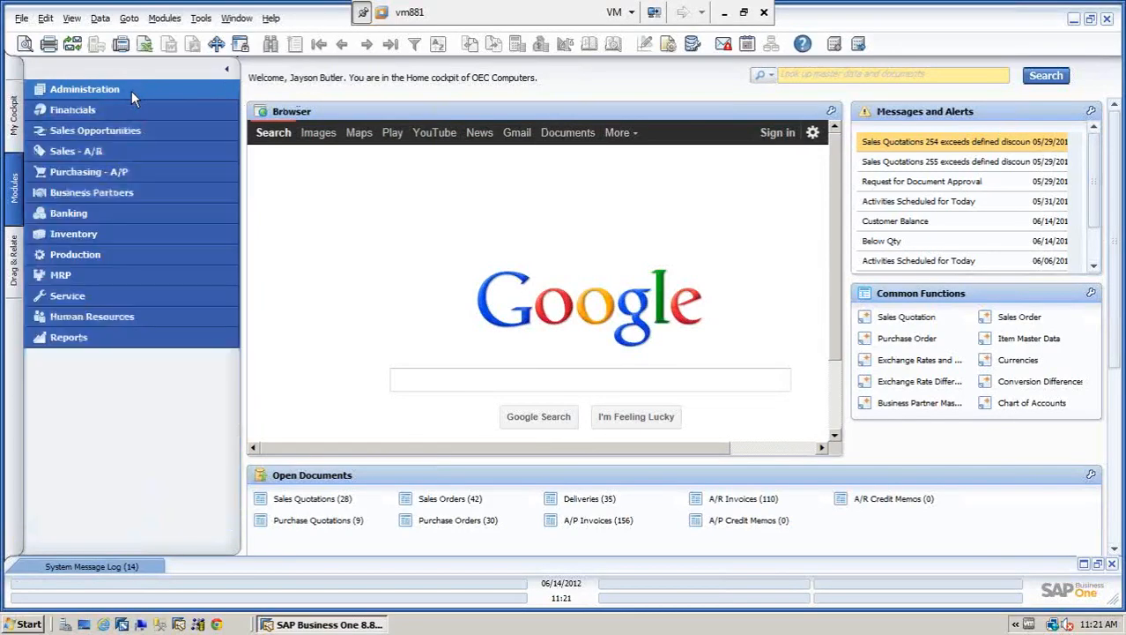
left_click(91, 212)
left_click(100, 235)
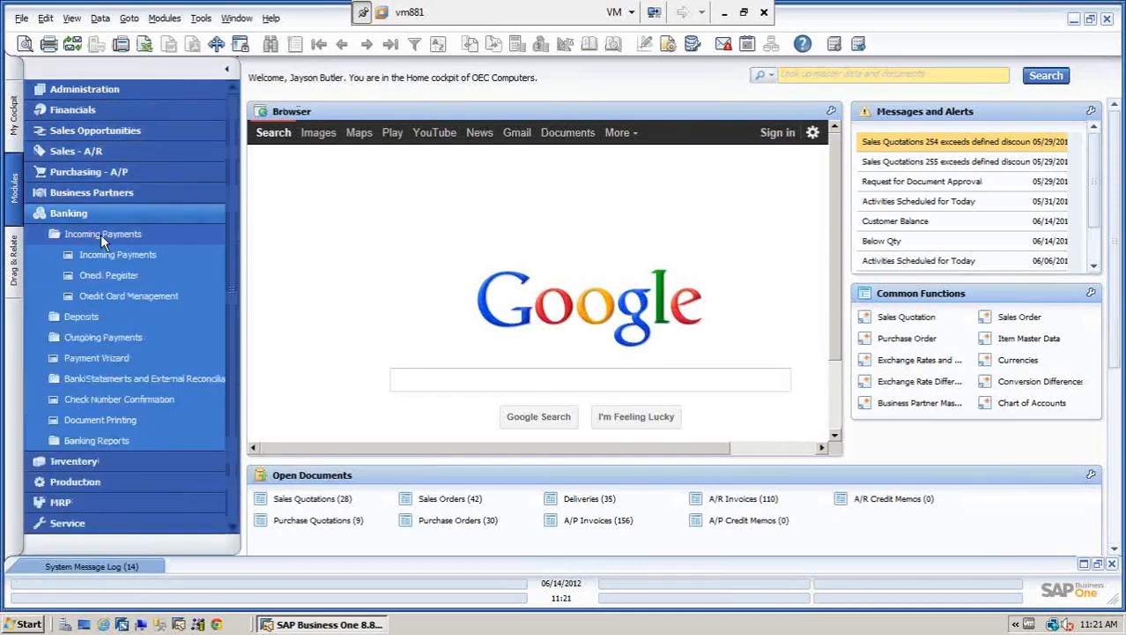
left_click(109, 253)
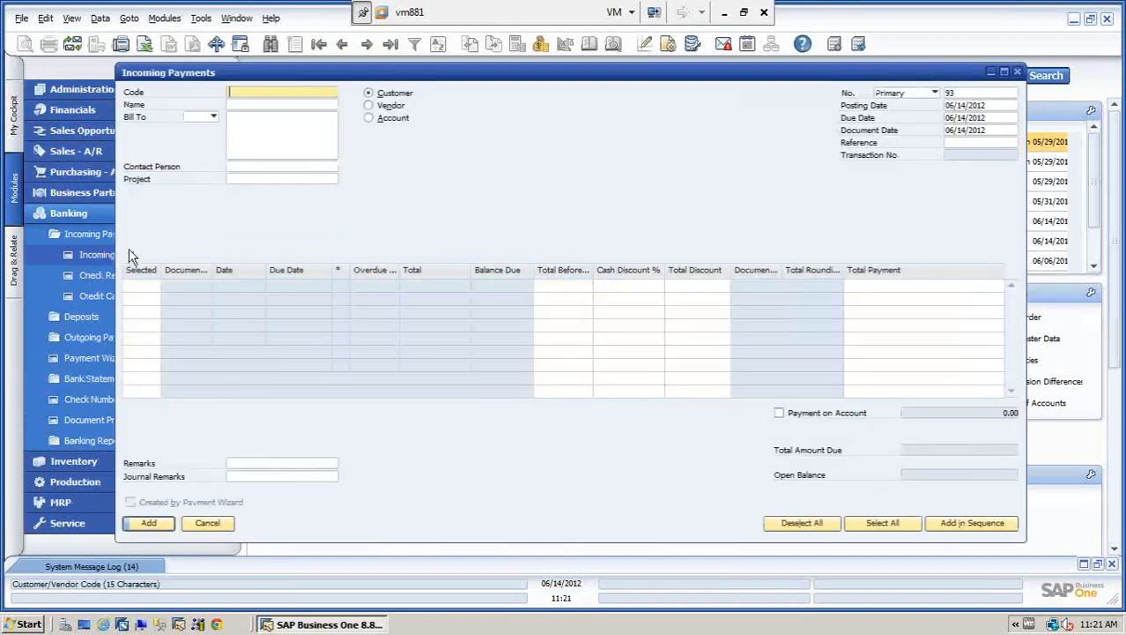
left_click(246, 106)
type("ada")
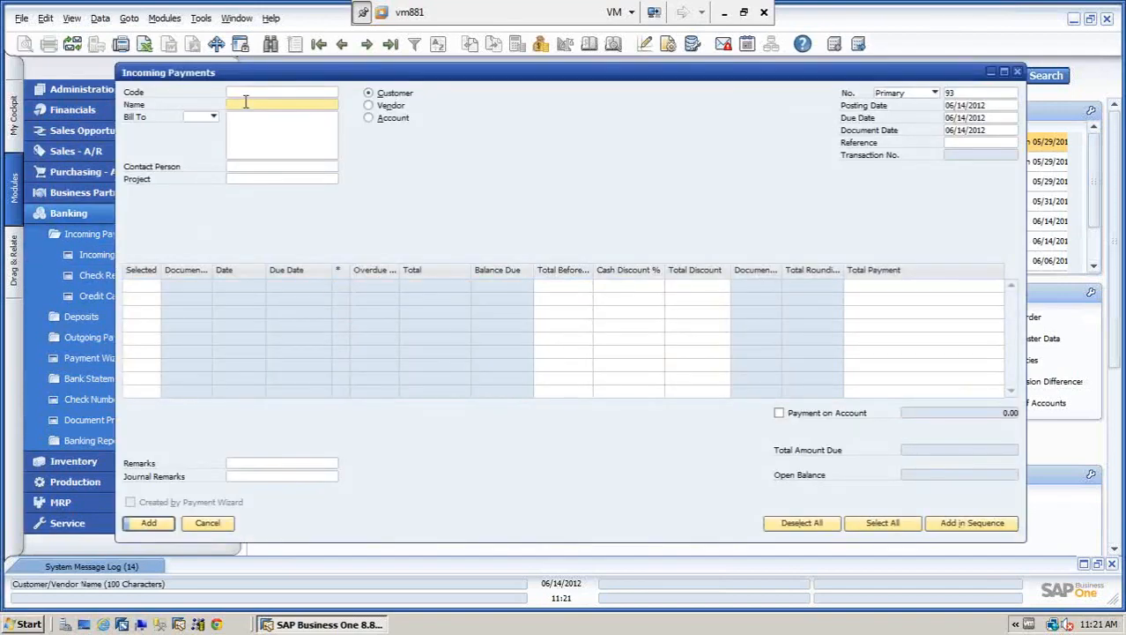
key("Tab")
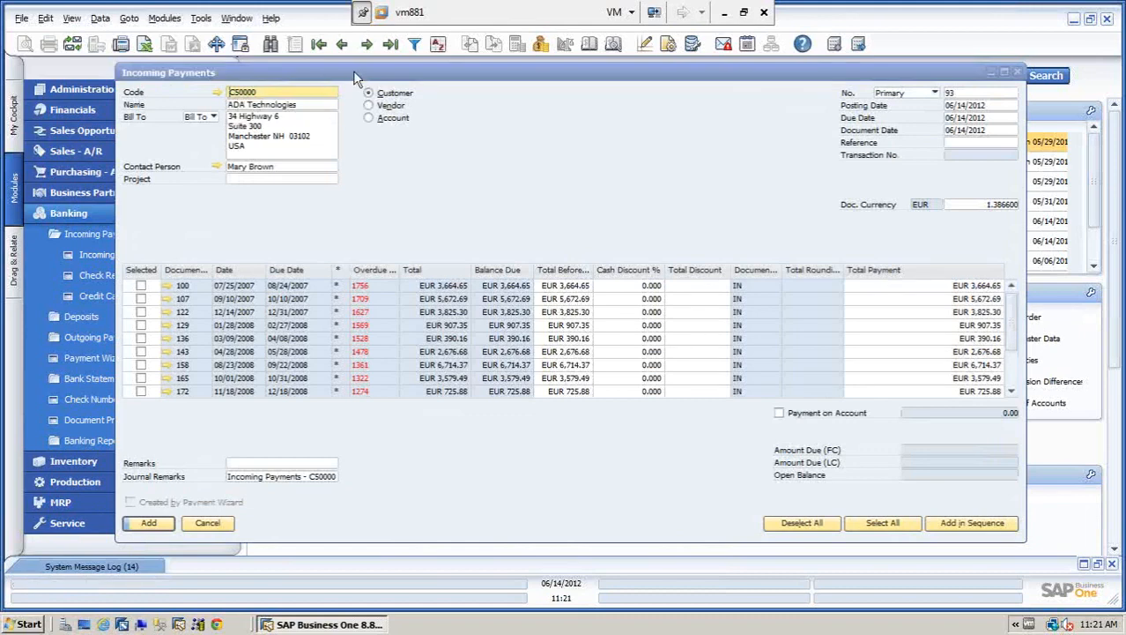
left_click_drag(353, 70, 309, 79)
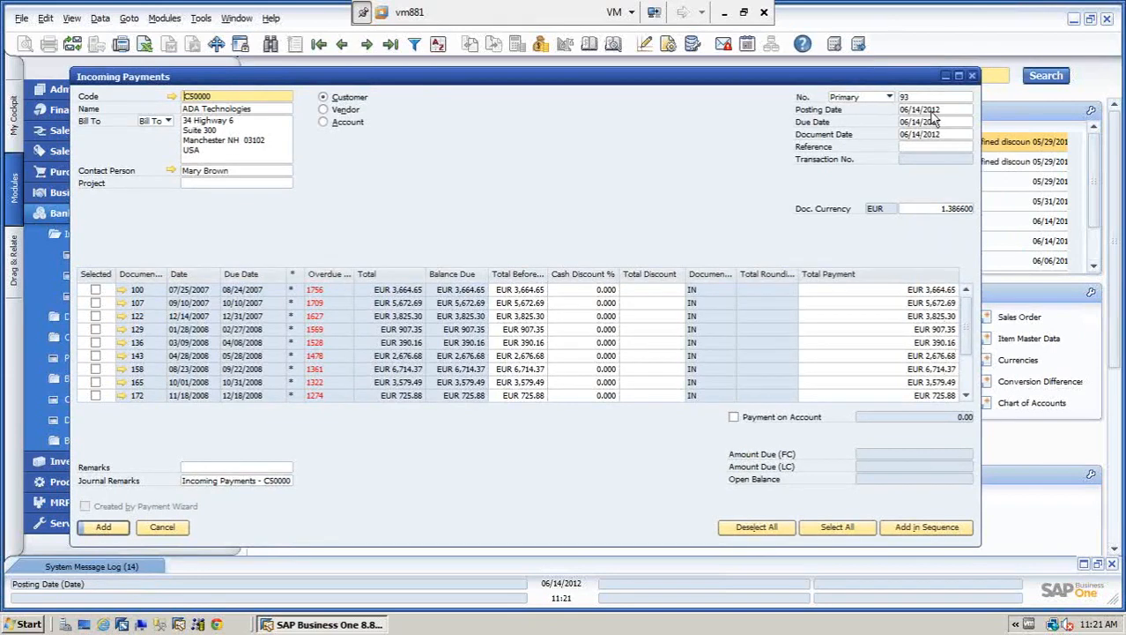
Check the incoming payment's document exchange rate against the rate on the 07/25/2007 A/R invoice, and close the invoice
left_click(945, 210)
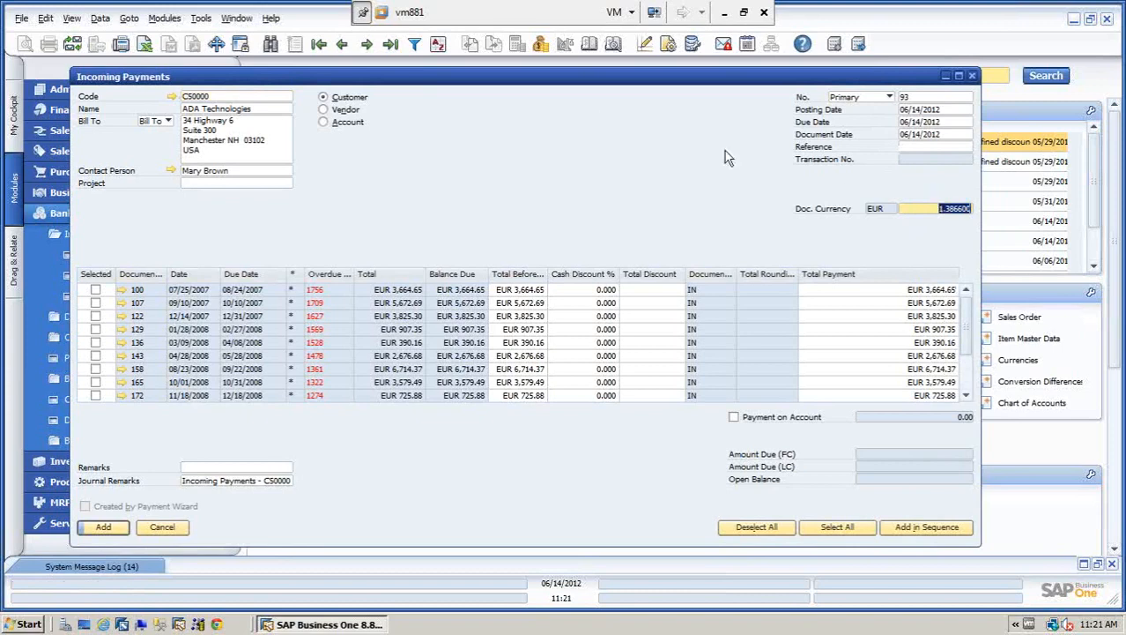
left_click(122, 291)
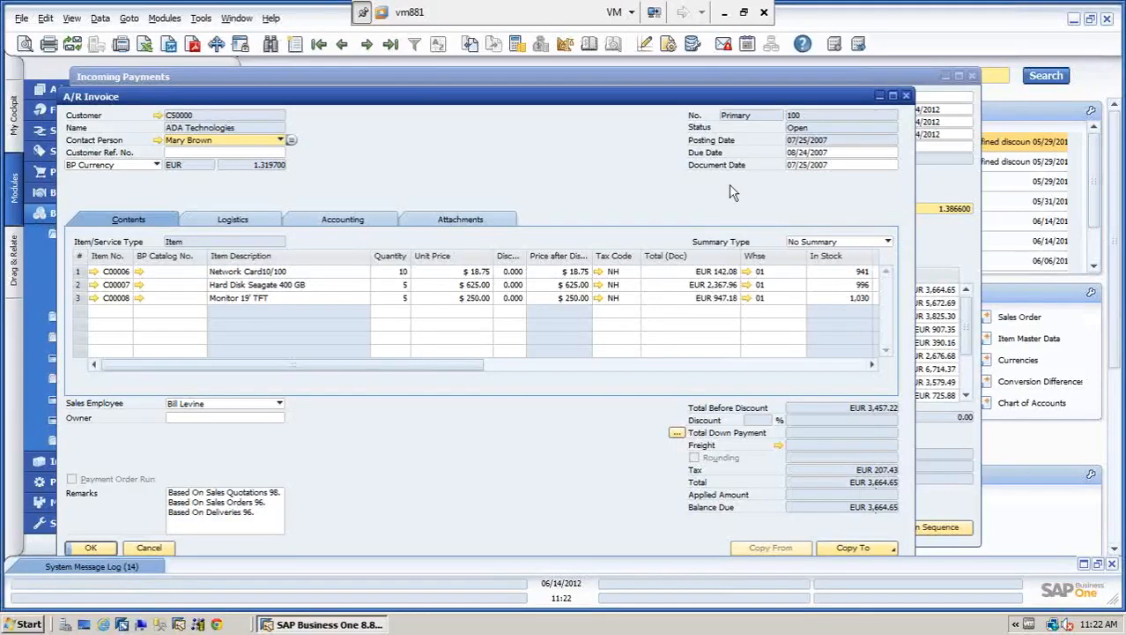
left_click(149, 547)
Select the 07/25/2007 invoice in the incoming payment and set the payment means currency to EUR
left_click(95, 290)
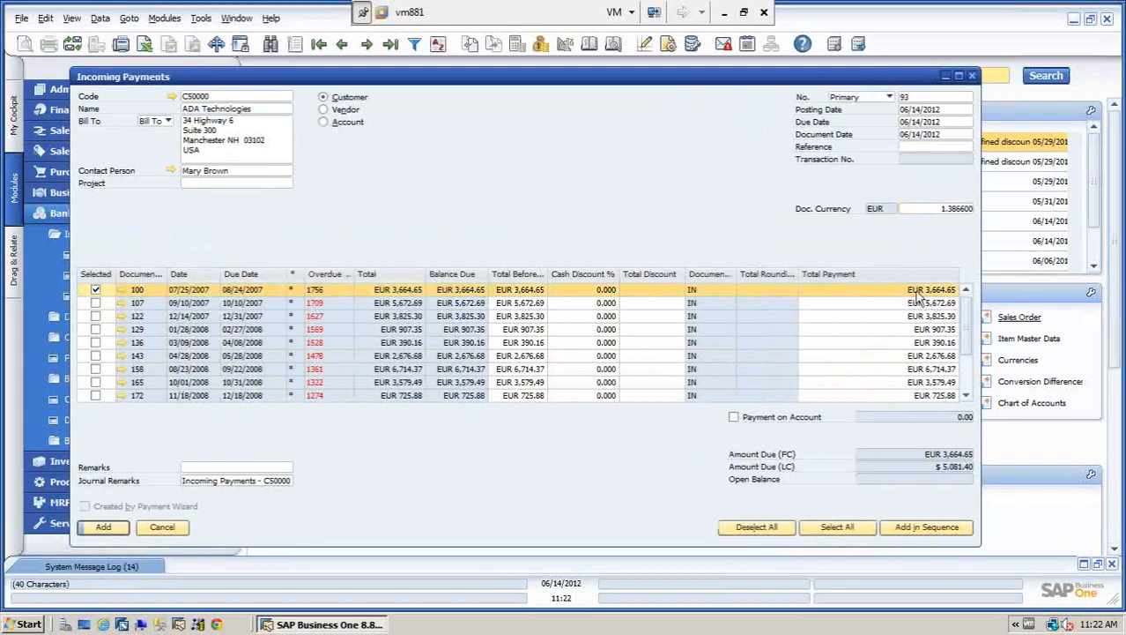
right_click(644, 157)
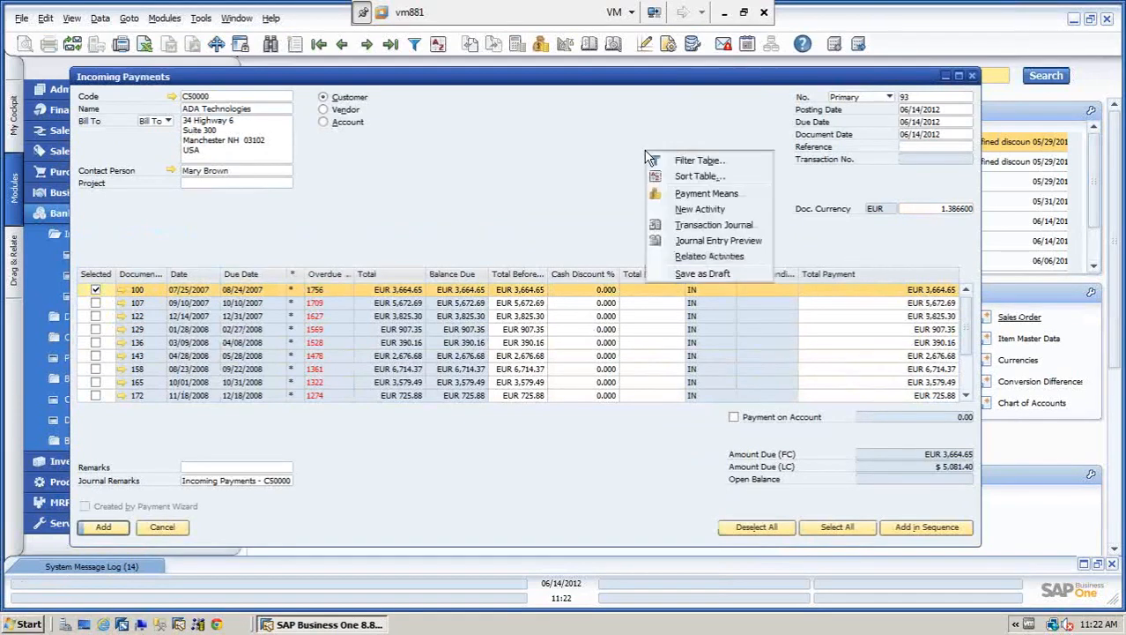
left_click(699, 197)
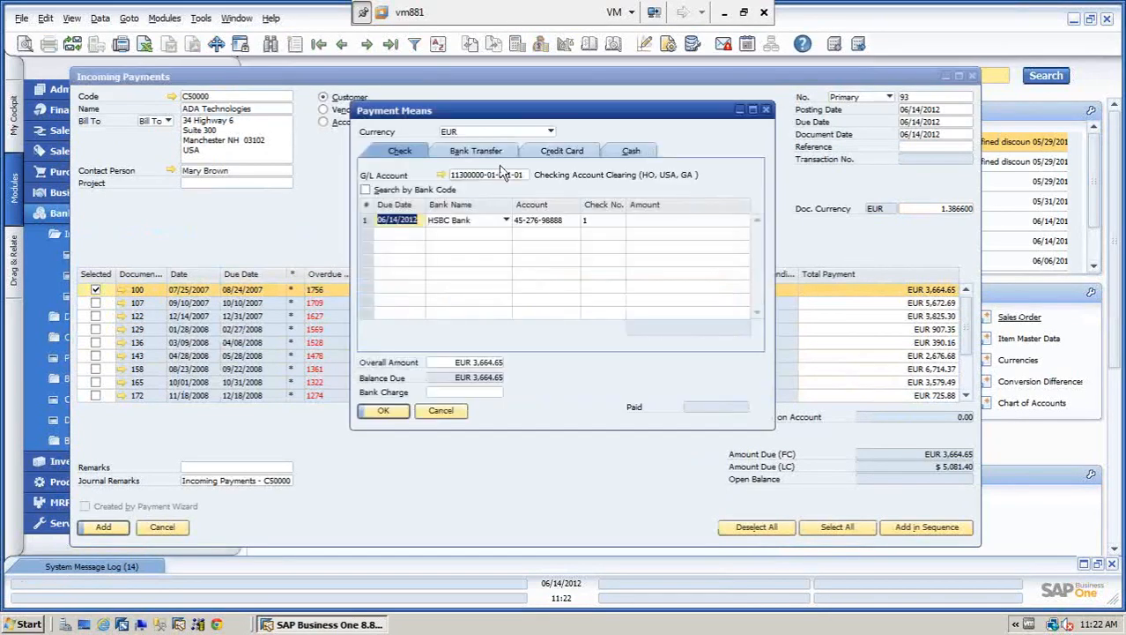
left_click(550, 132)
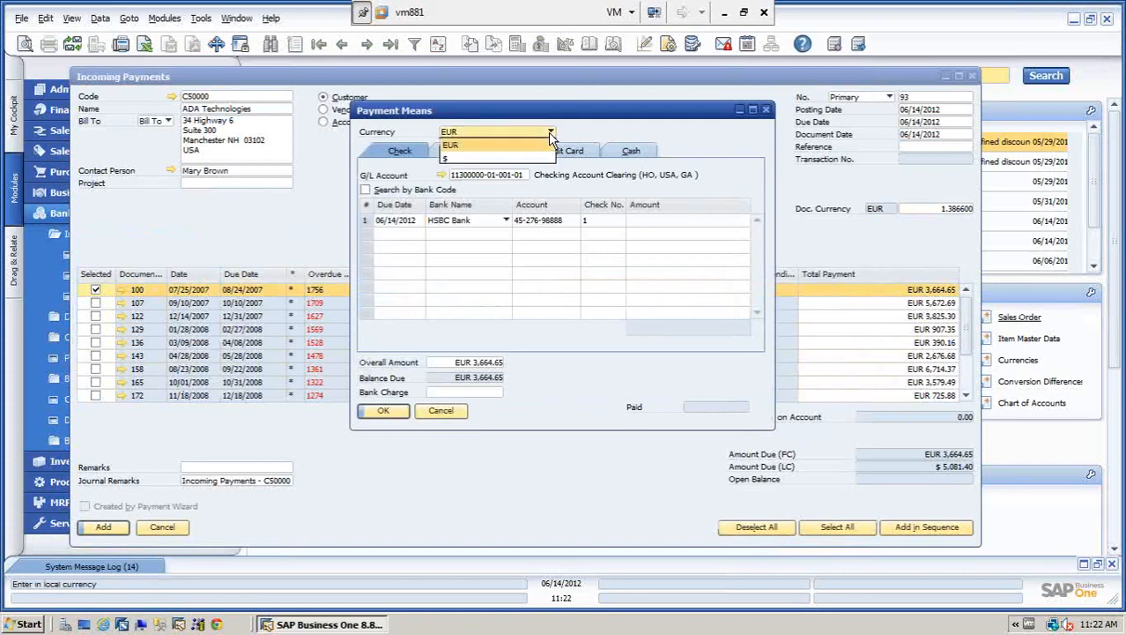
left_click(470, 146)
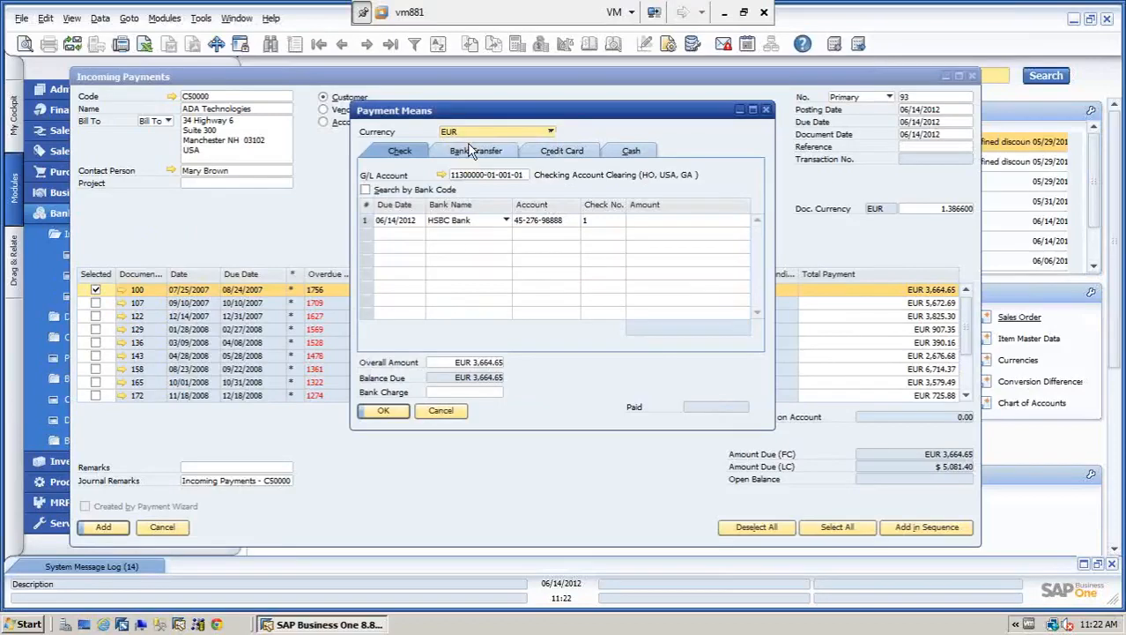
Copy the balance due of EUR 3,664.65 into the check amount and confirm the payment means
left_click(675, 226)
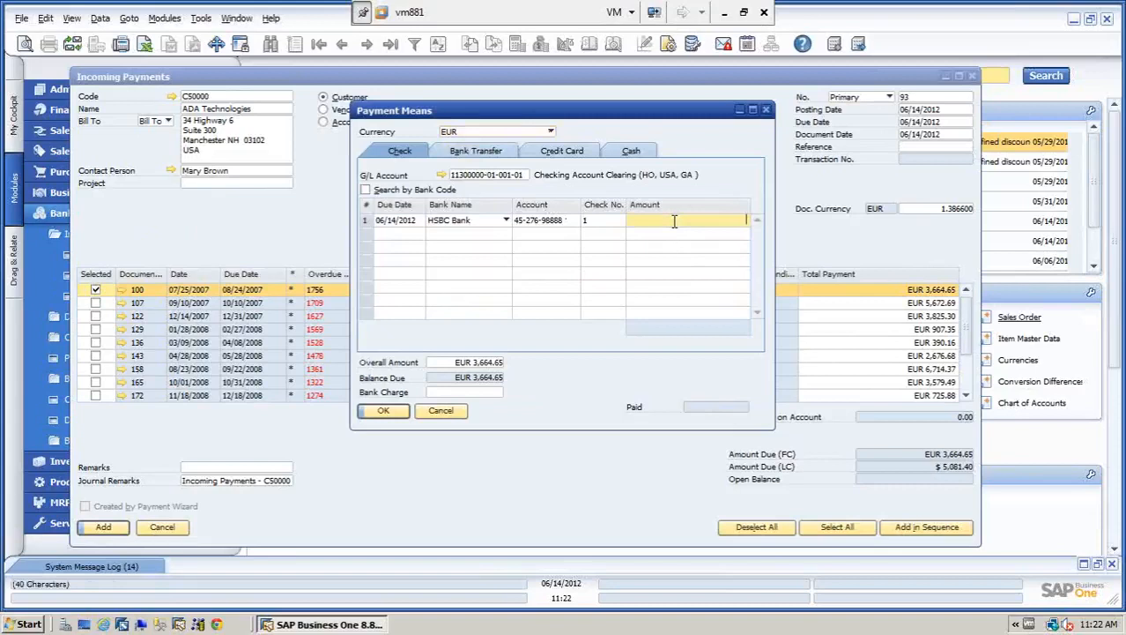
right_click(676, 227)
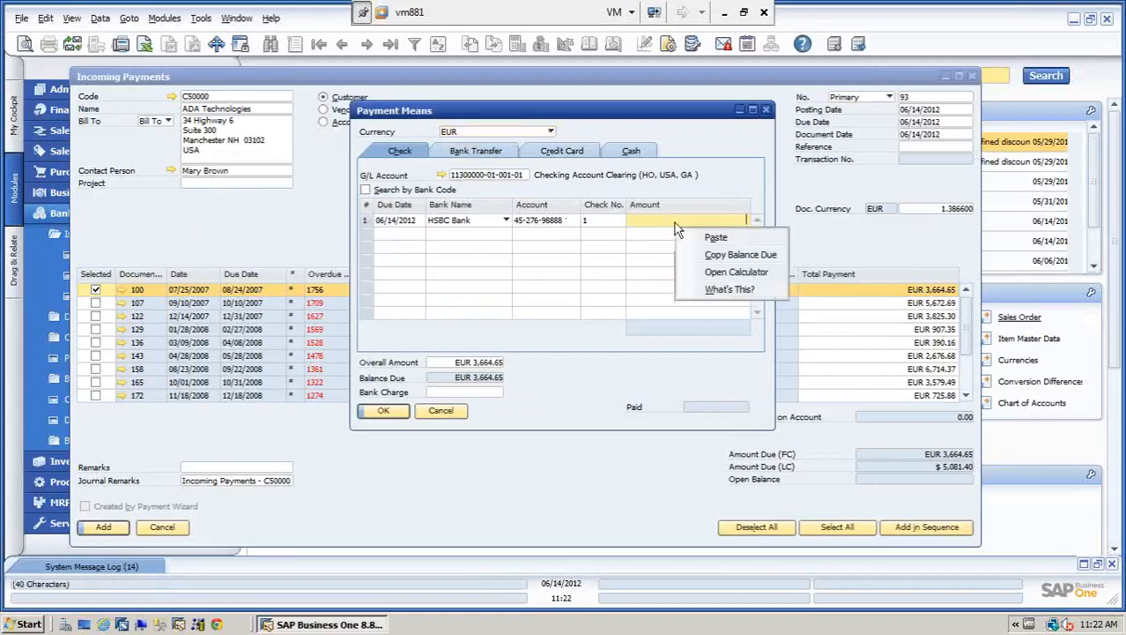
left_click(720, 257)
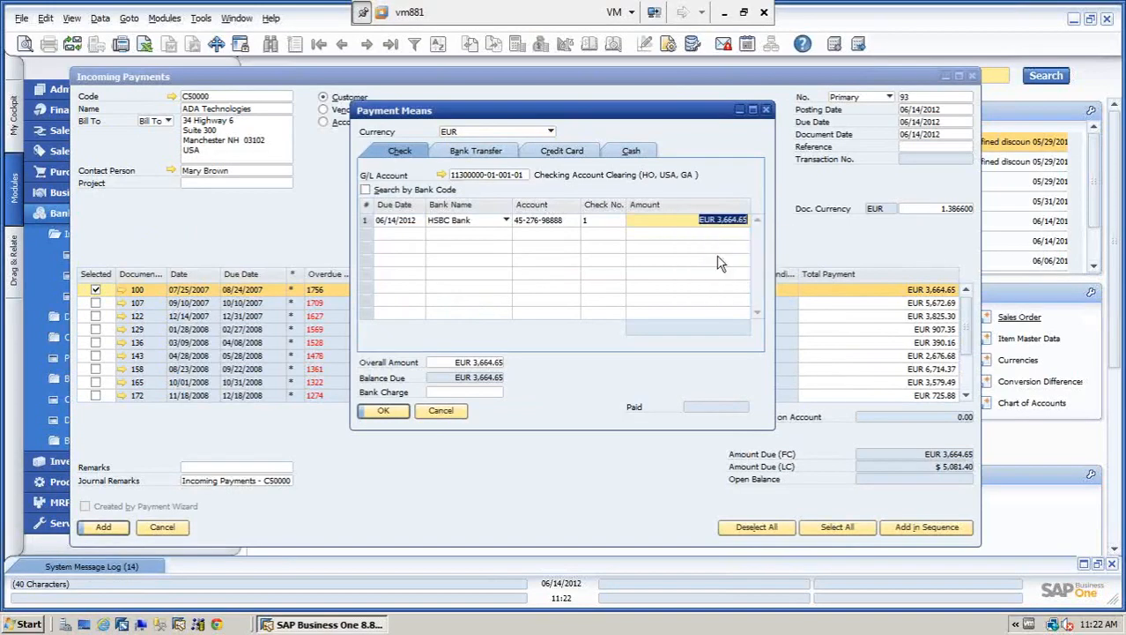
left_click(391, 416)
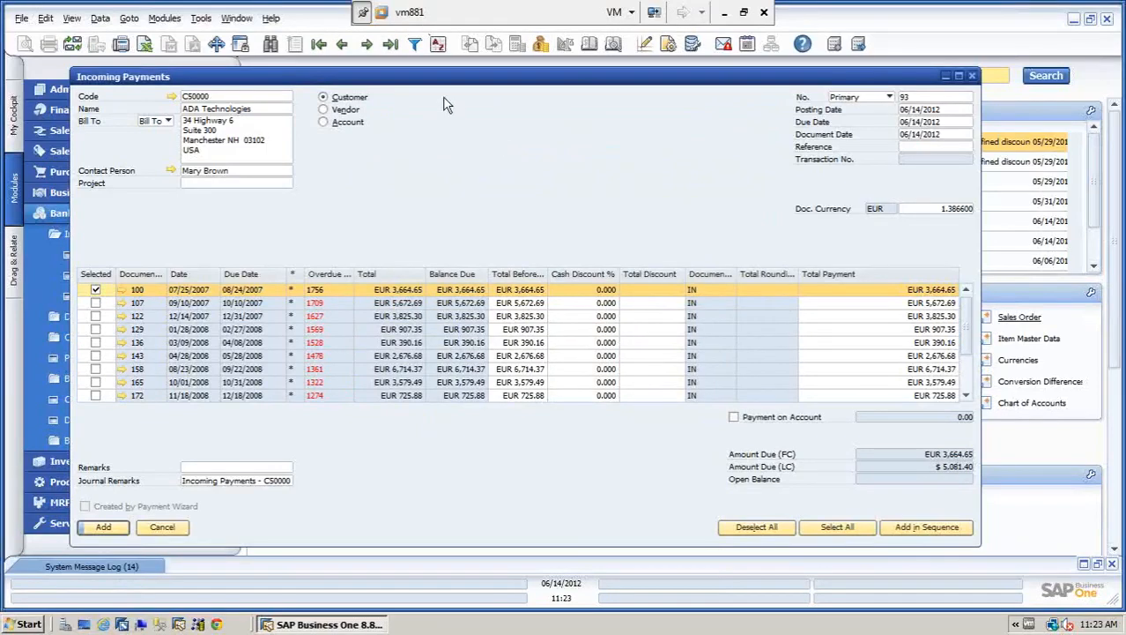
Preview the incoming payment's journal entry with and without the system currency columns, and close the preview
right_click(495, 113)
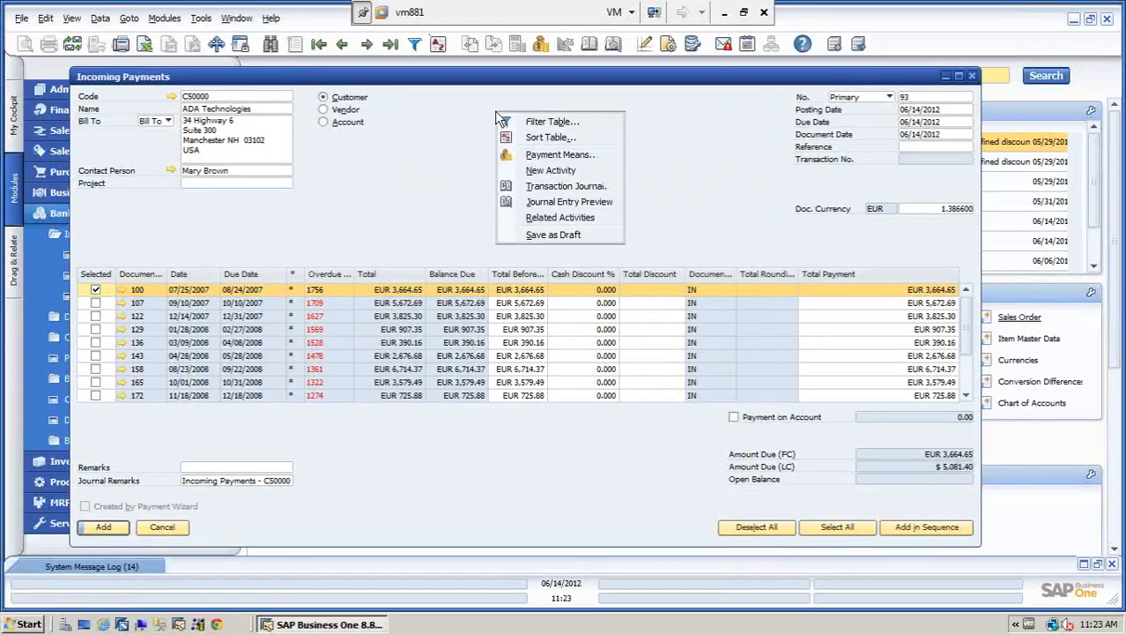
left_click(546, 210)
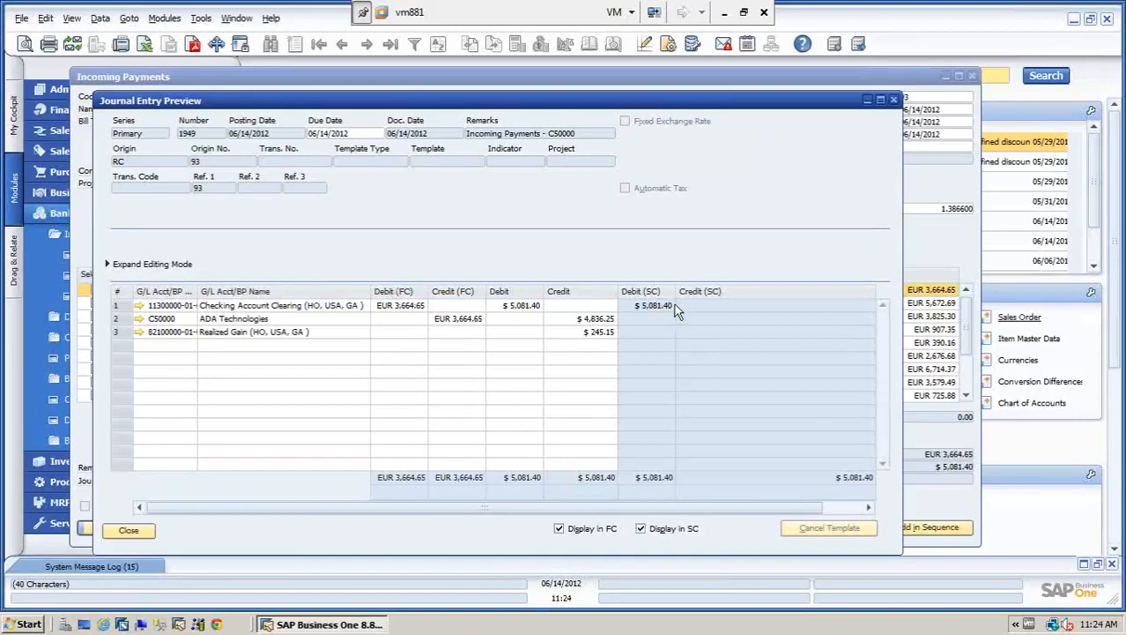
left_click(640, 529)
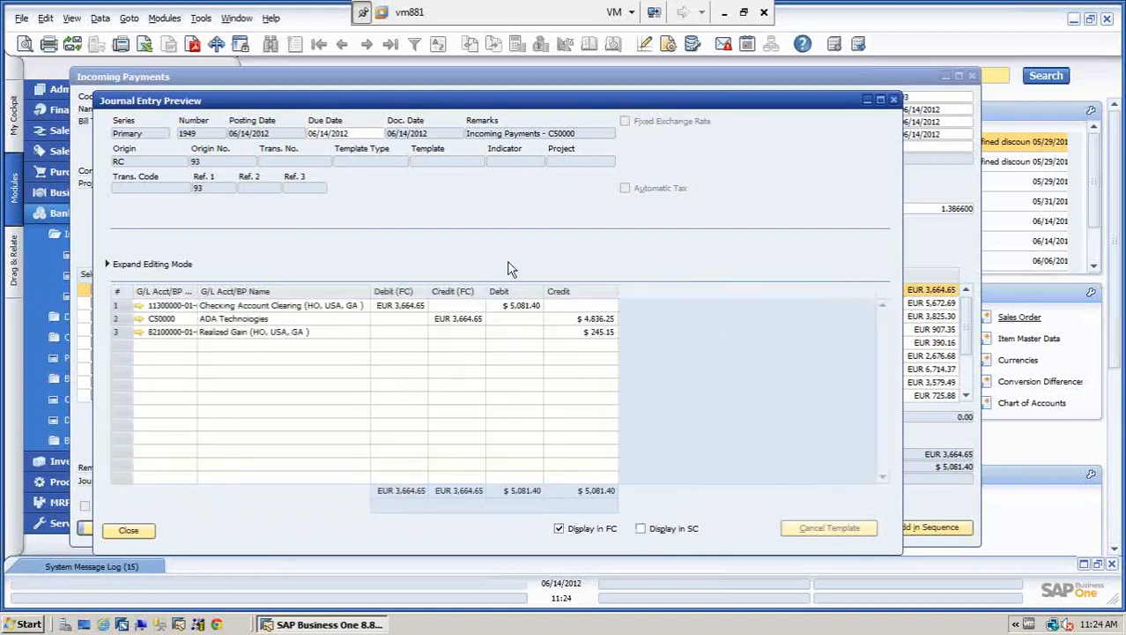
left_click(643, 530)
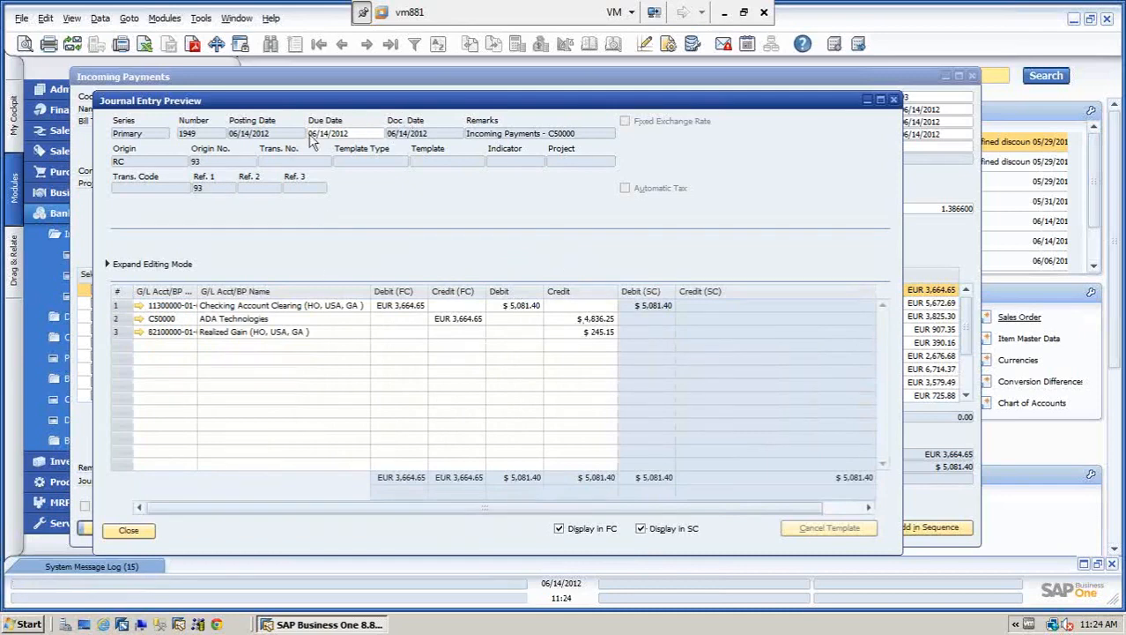
left_click(128, 530)
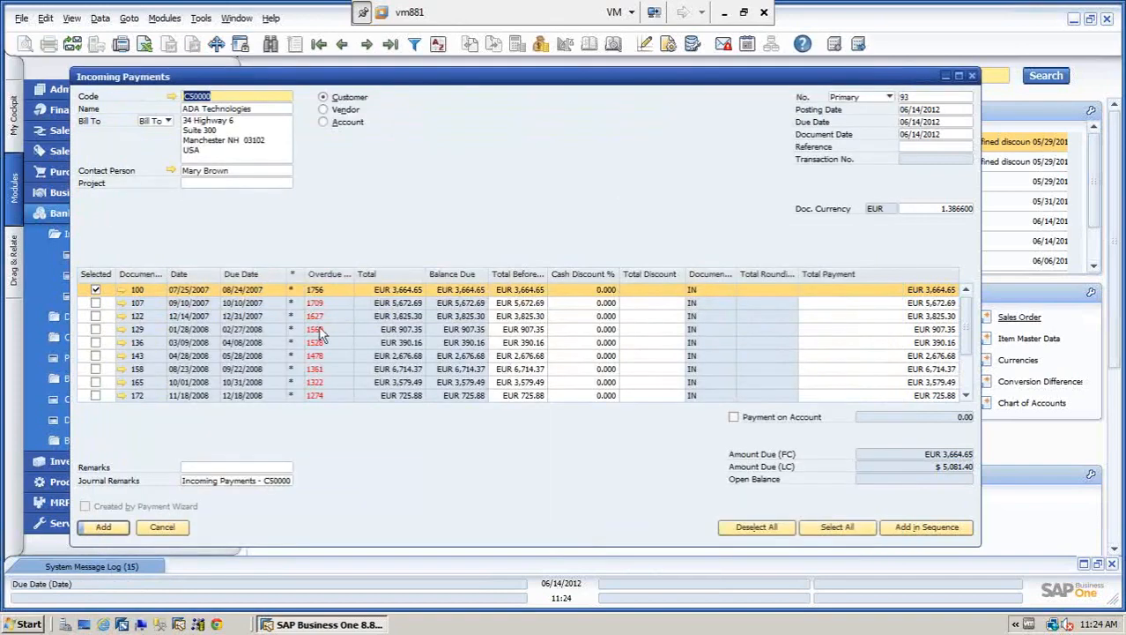
Add the incoming payment permanently and display the posted payment record
left_click(103, 526)
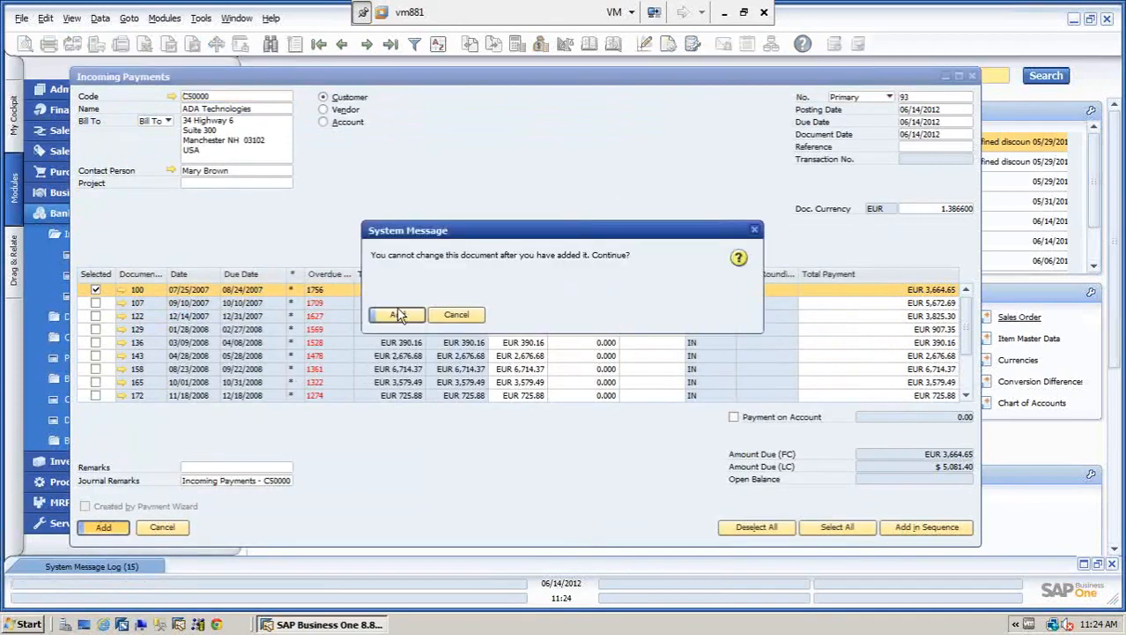
left_click(396, 314)
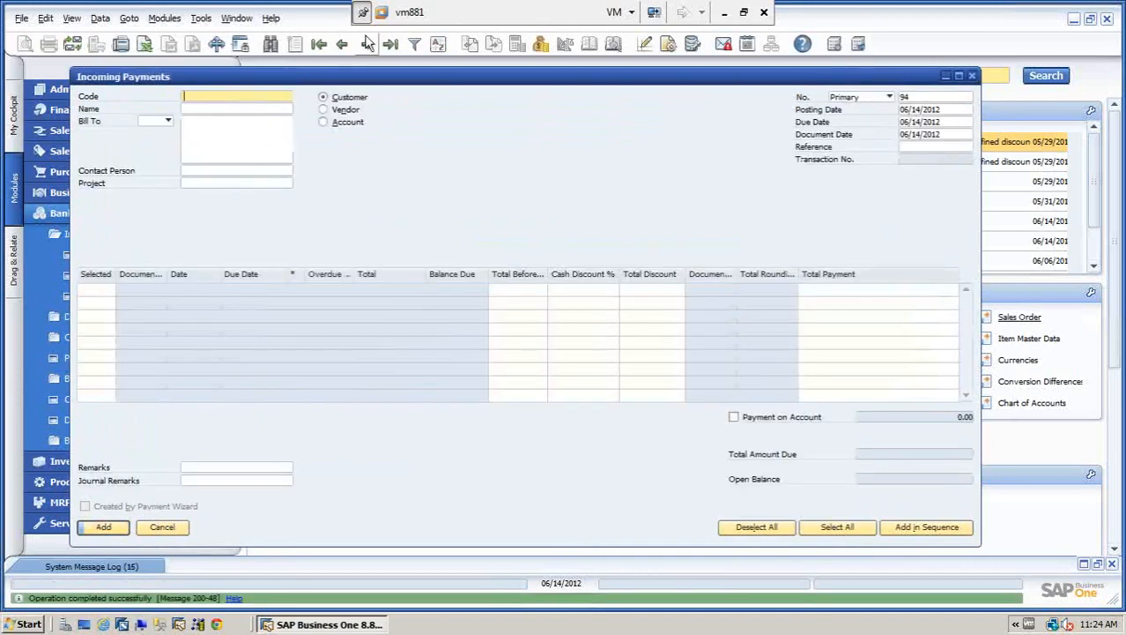
left_click(391, 43)
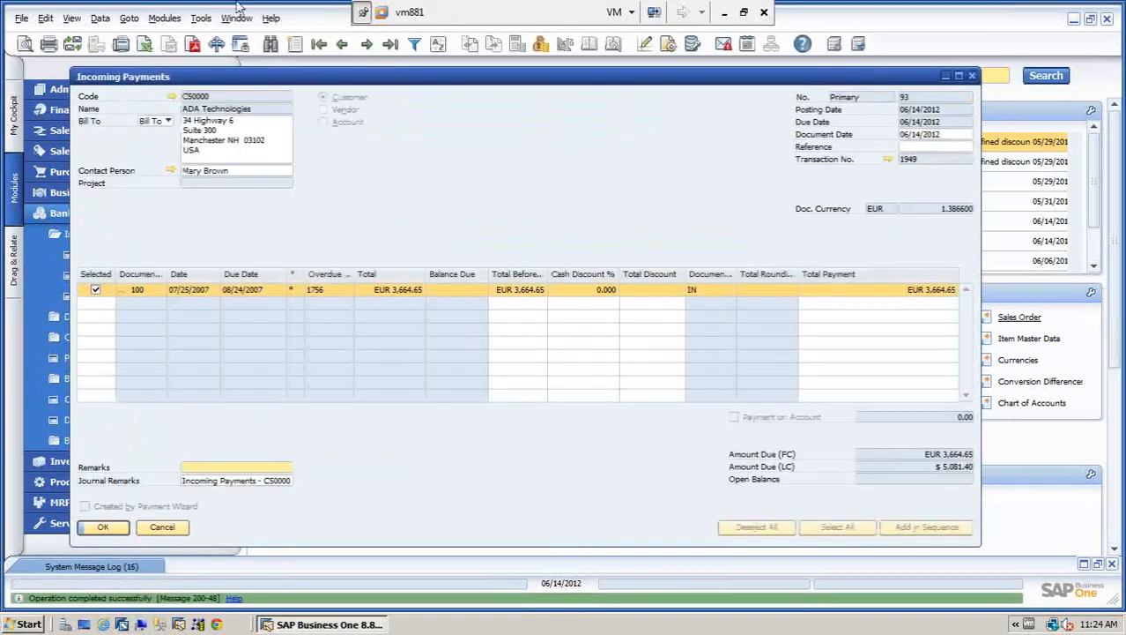
Check the paid A/R invoice and the journal entry linked to the posted payment, and close the payment
left_click(125, 292)
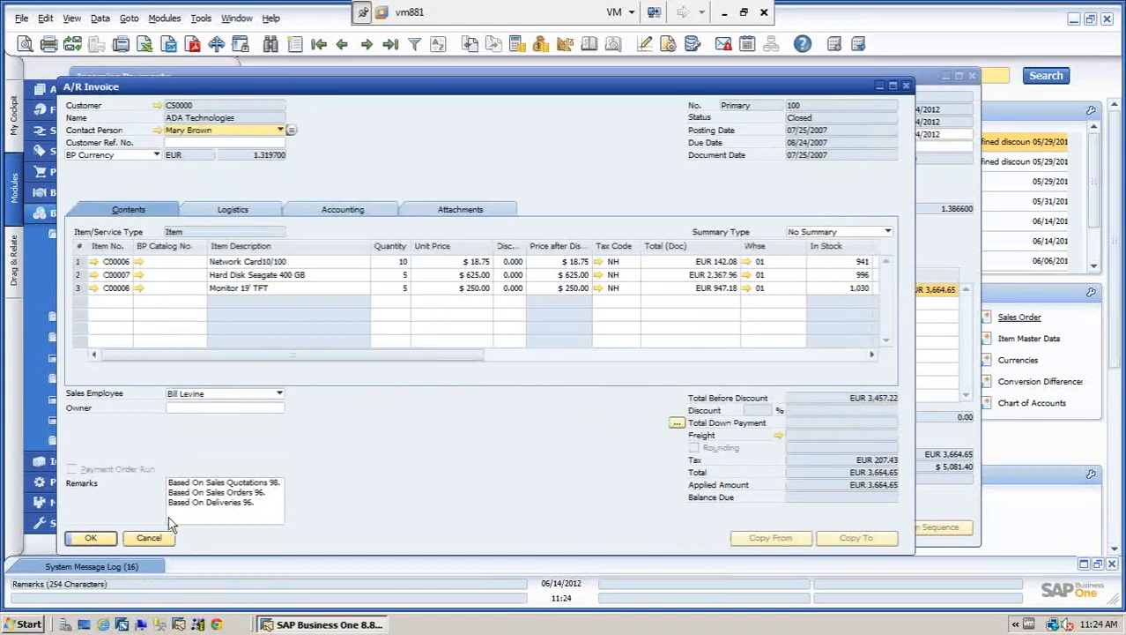
left_click(149, 537)
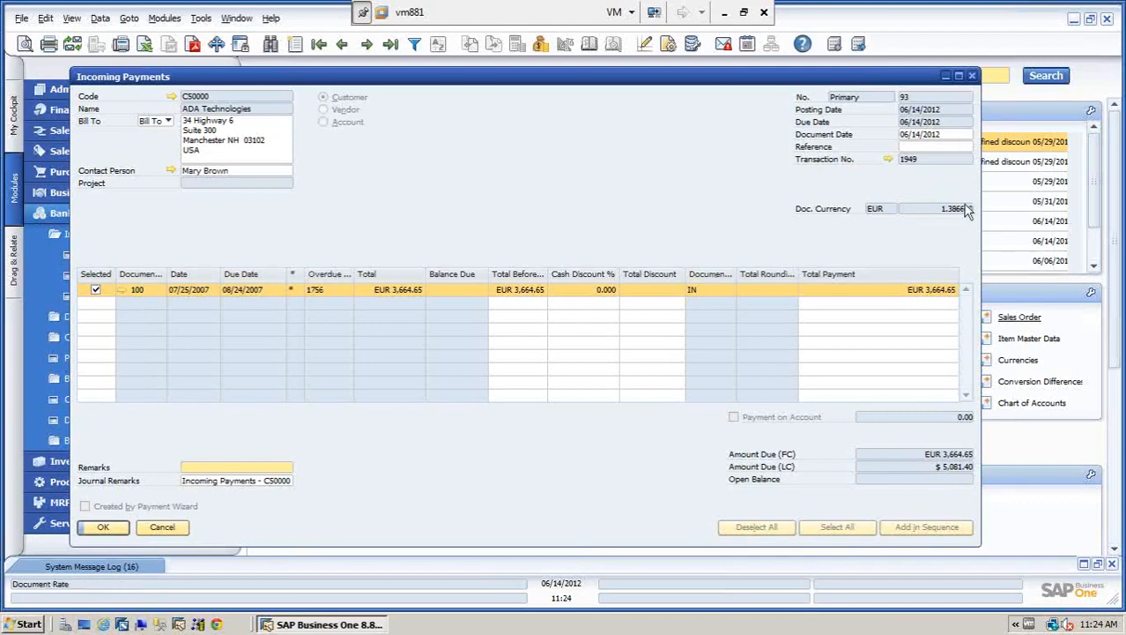
left_click(889, 160)
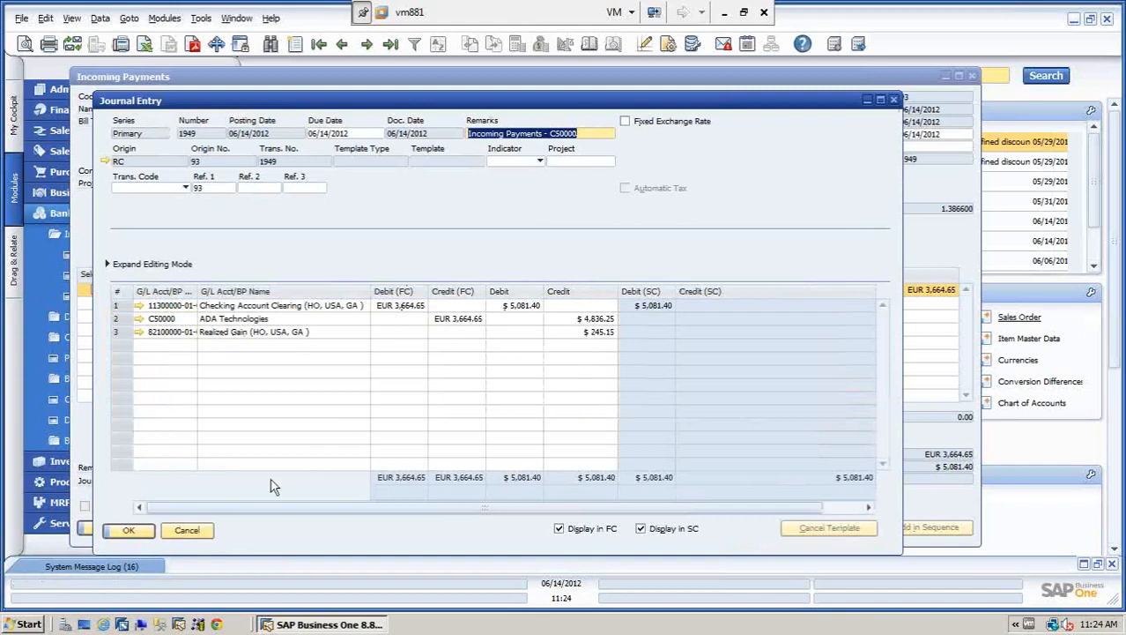
left_click(185, 531)
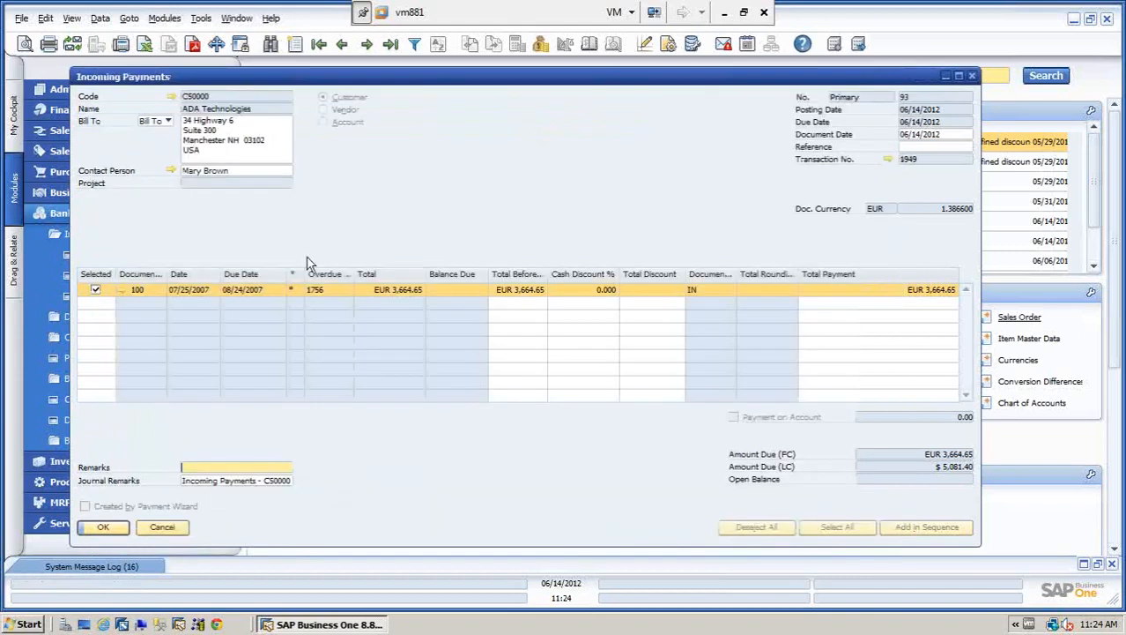
left_click(162, 528)
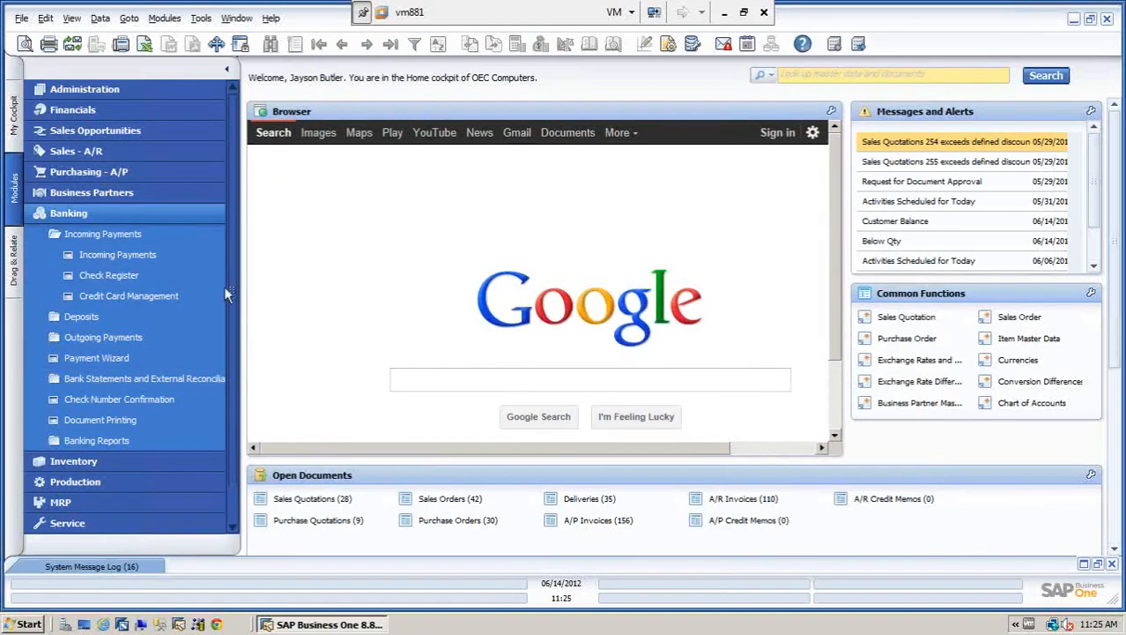
Review the local, system and default account currencies in the company details and the currencies setup, closing both unchanged
left_click(104, 216)
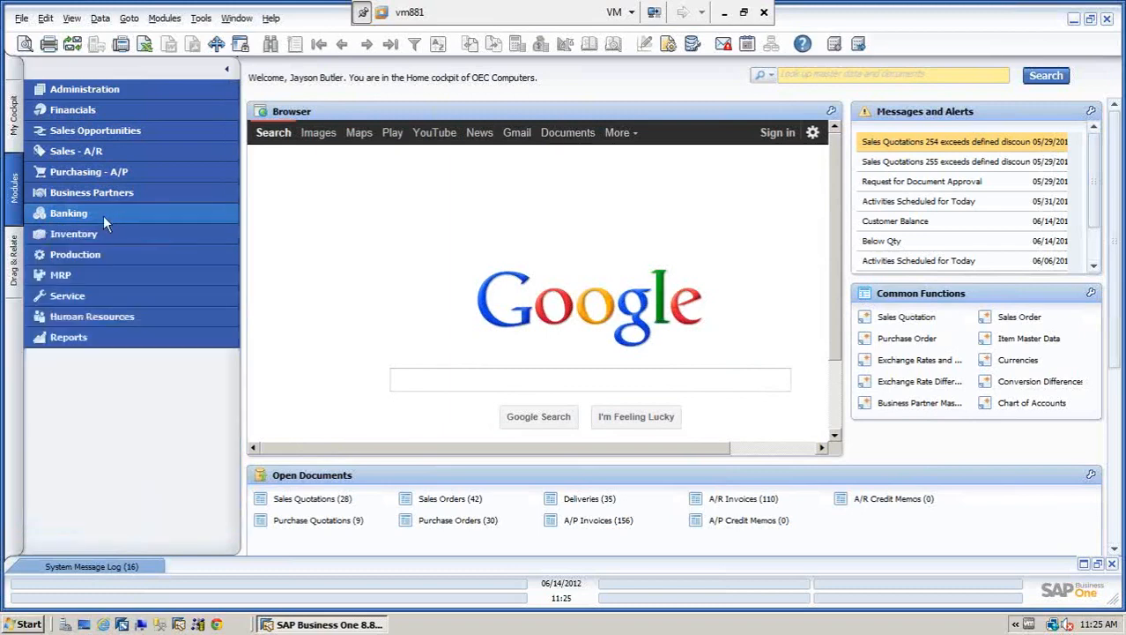
left_click(87, 90)
left_click(87, 153)
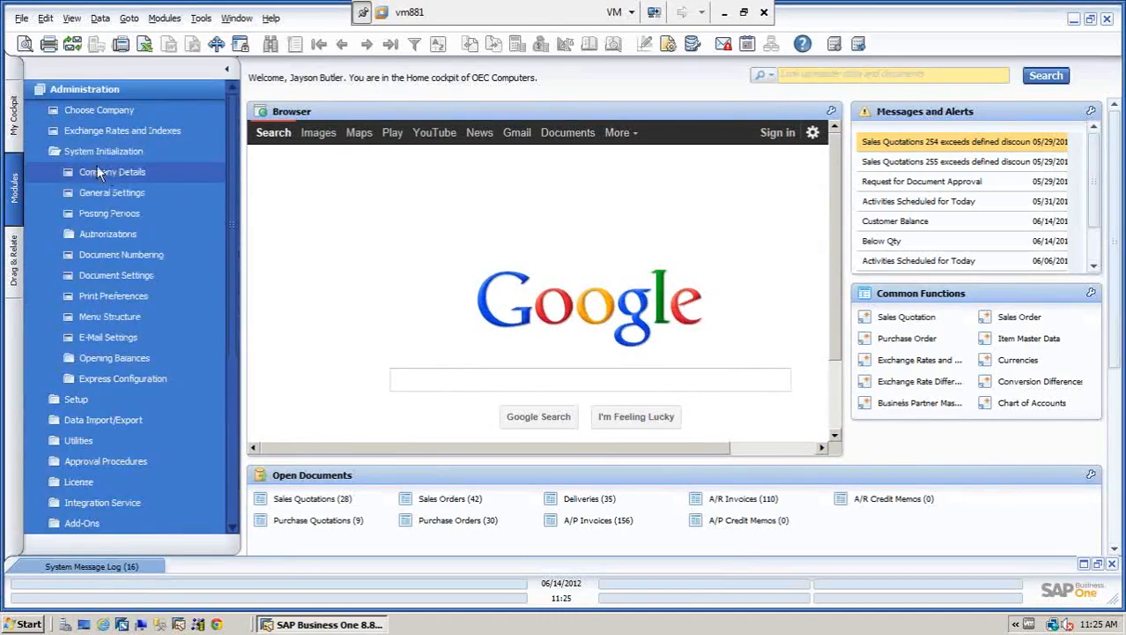
left_click(118, 171)
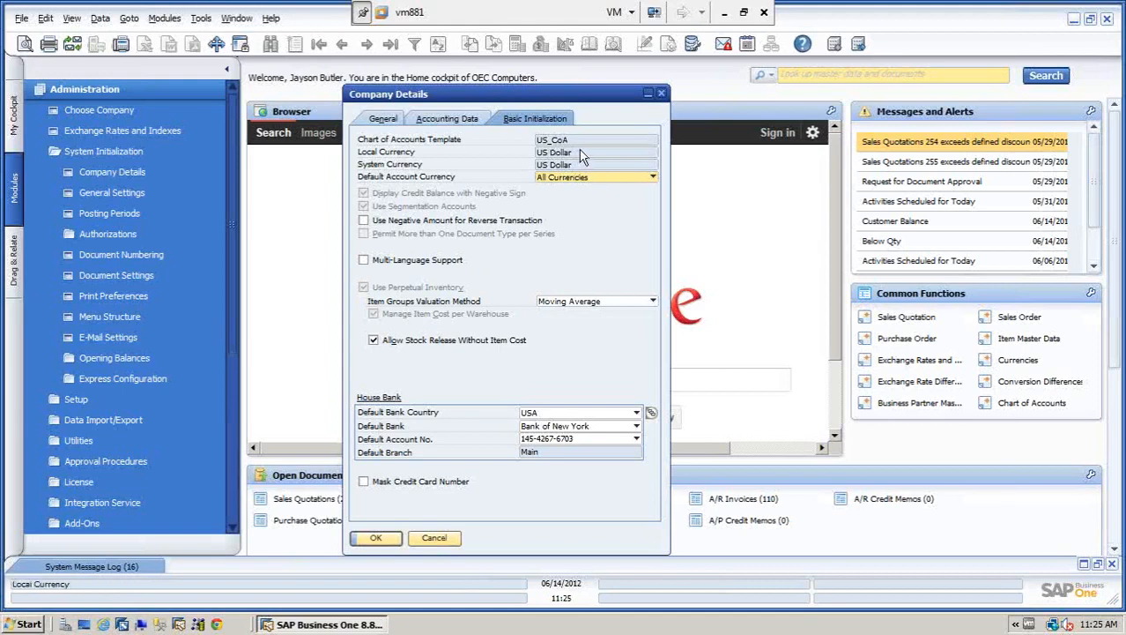
left_click(661, 94)
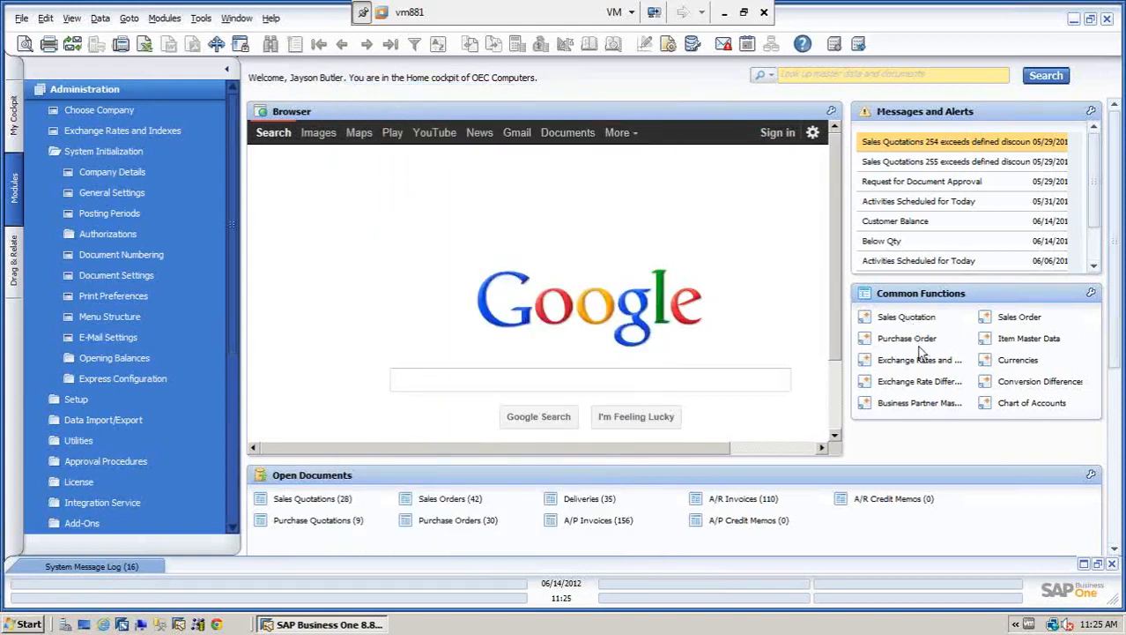
left_click(1019, 361)
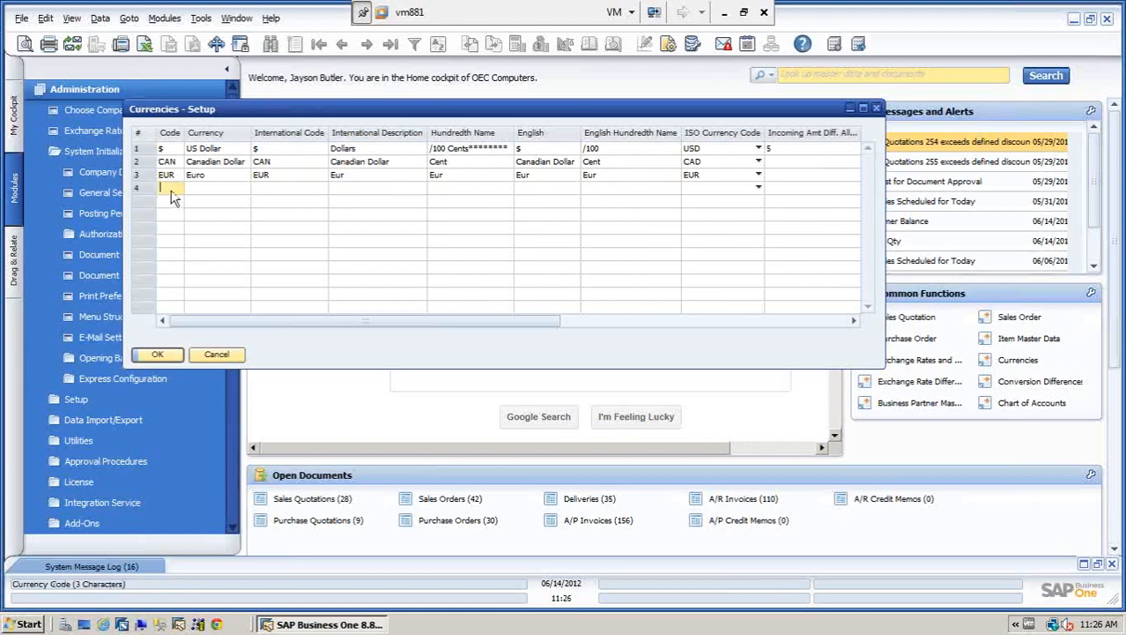
left_click(216, 354)
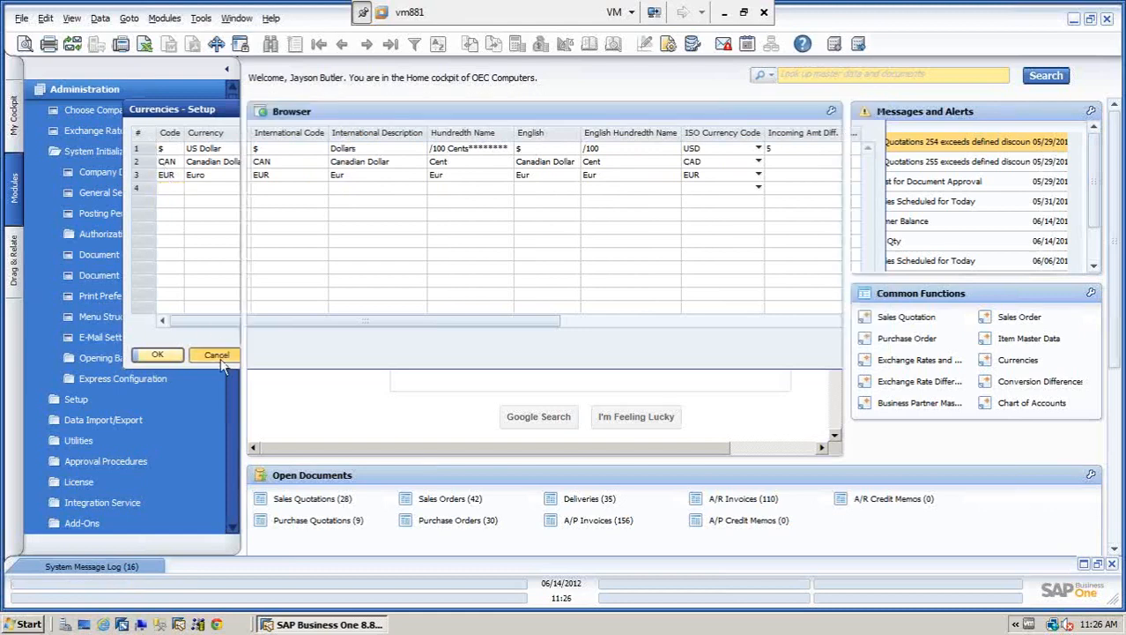
Open the exchange rates table and display the rates for July 2012 and July 2015
left_click(908, 366)
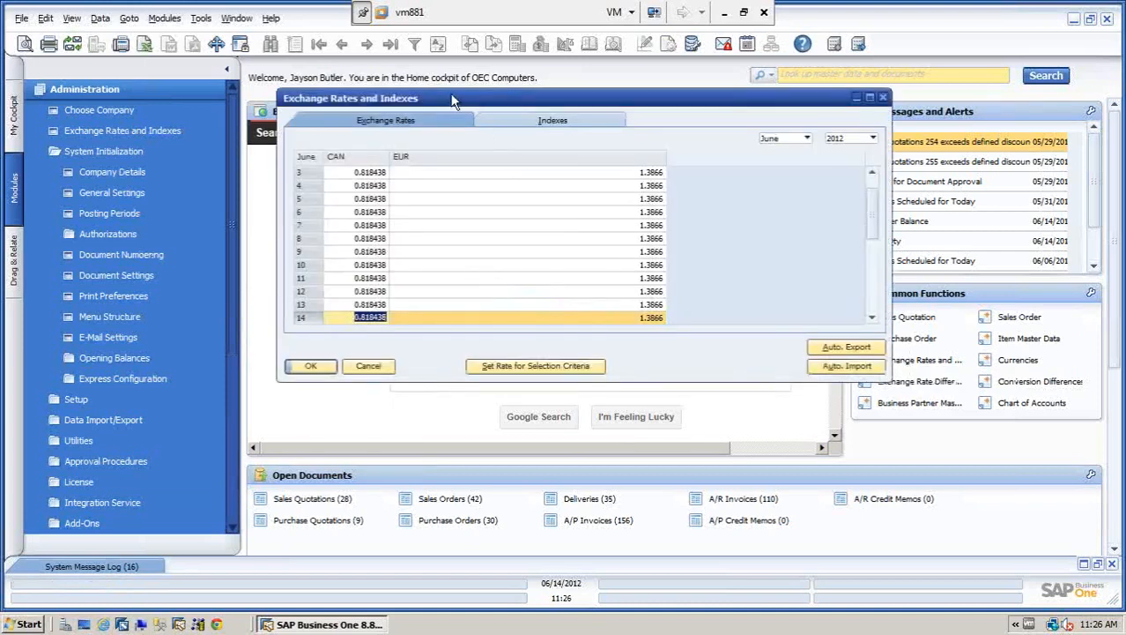
left_click_drag(452, 101, 331, 103)
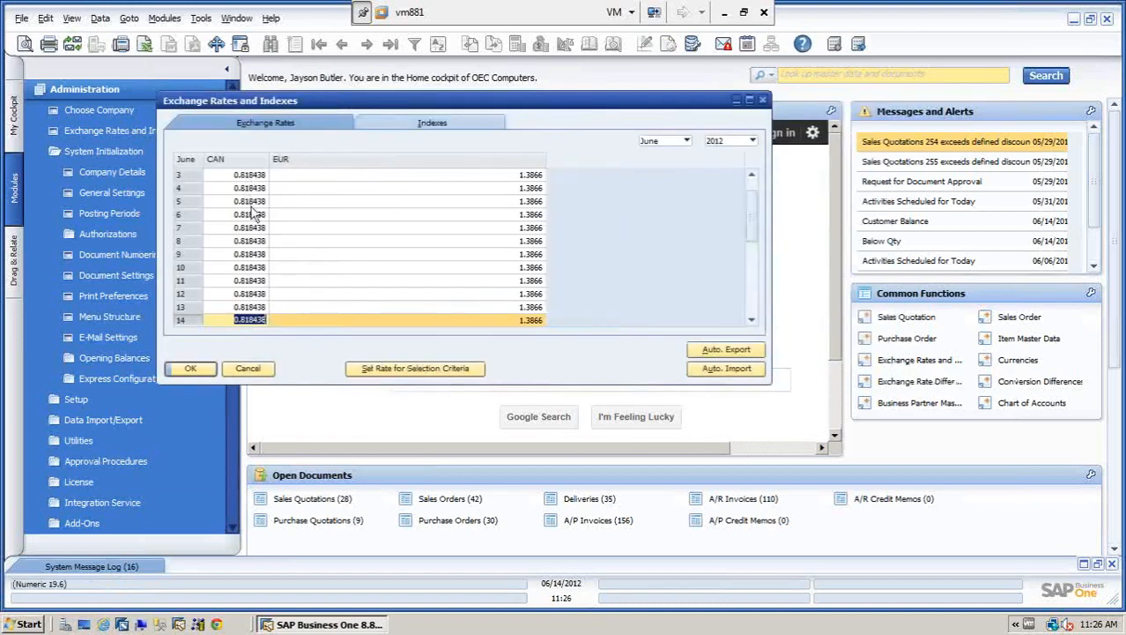
left_click(690, 143)
left_click(659, 233)
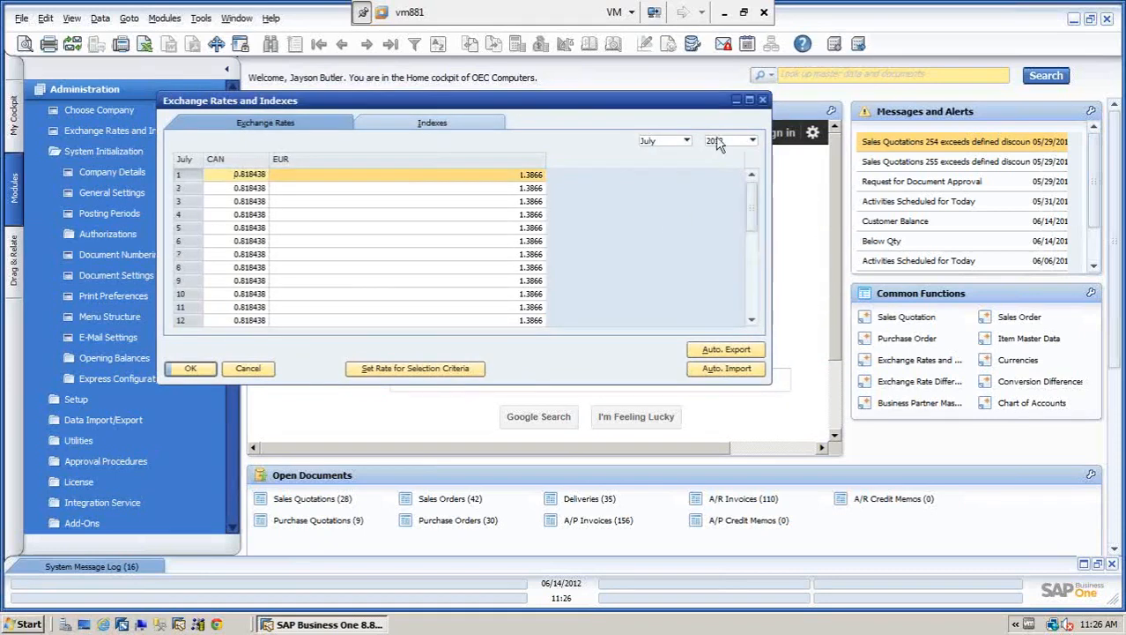
left_click(752, 141)
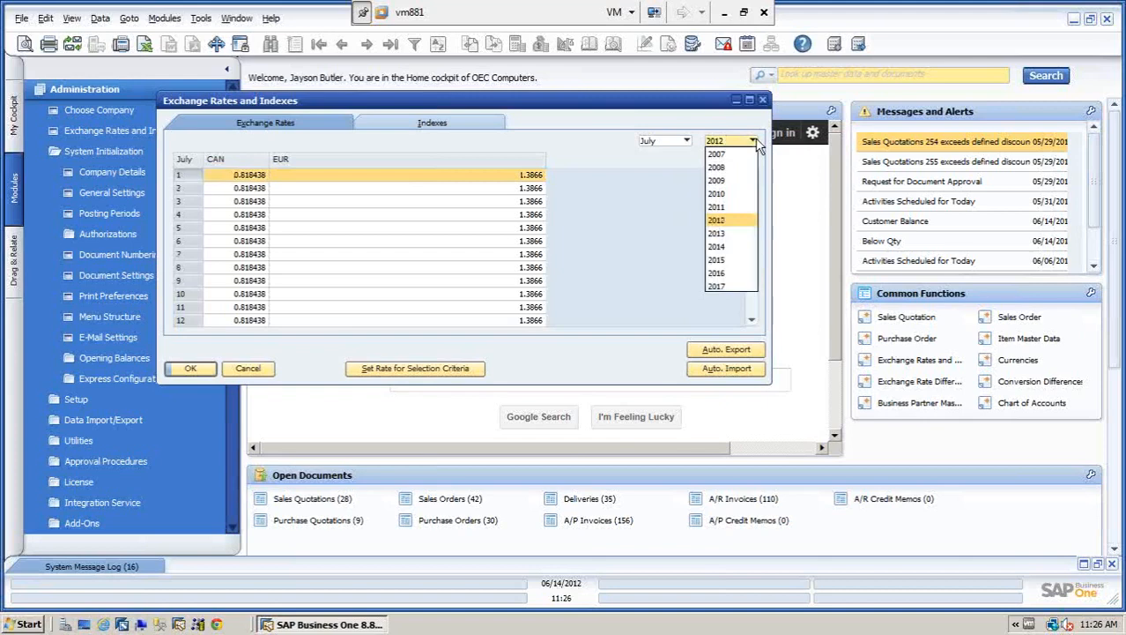
left_click(721, 260)
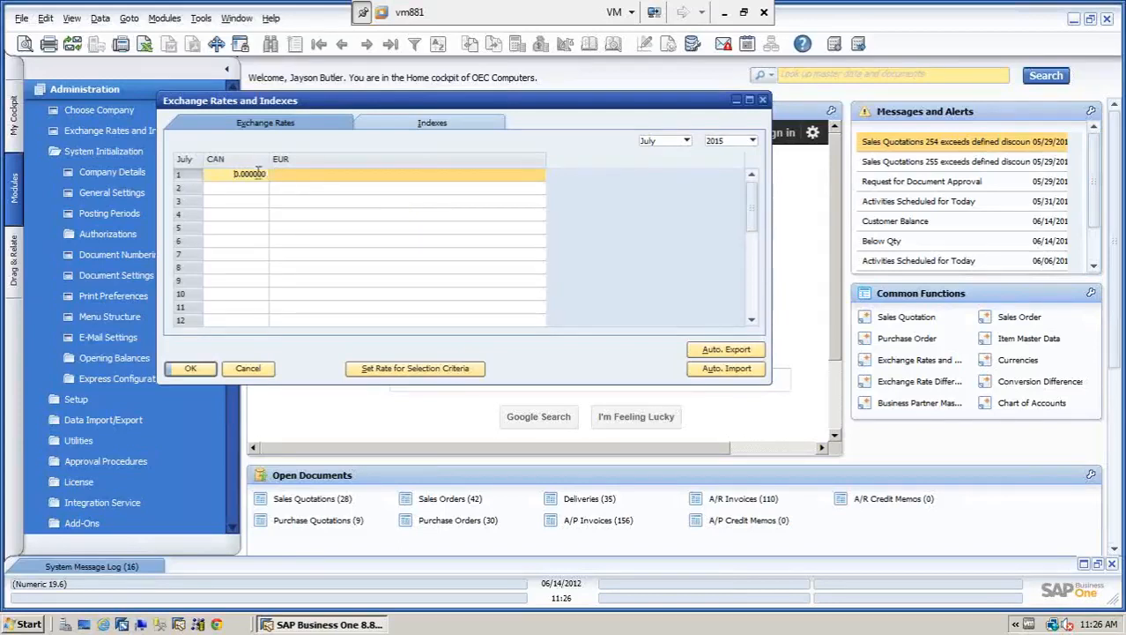
Display the exchange rates table for June 2012
left_click(753, 141)
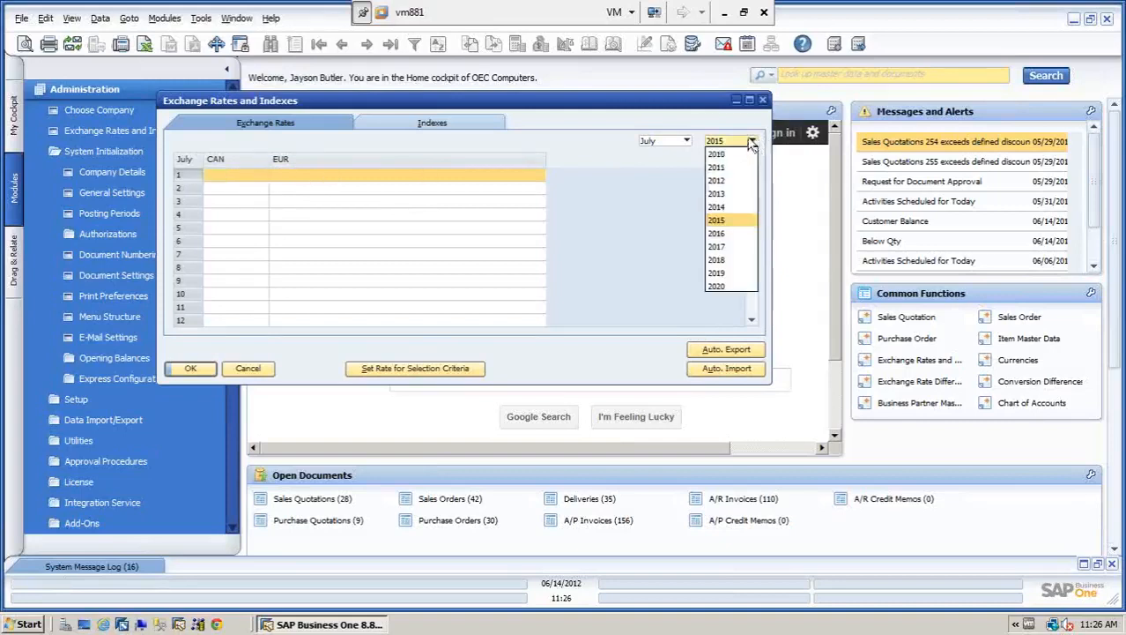
left_click(718, 178)
left_click(687, 141)
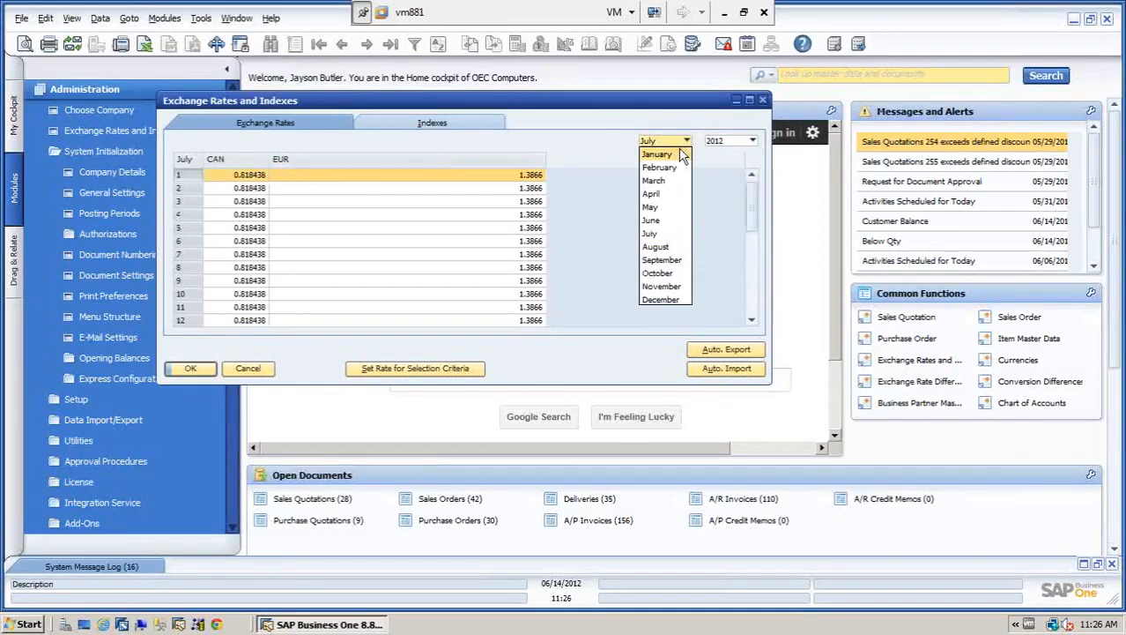
left_click(651, 221)
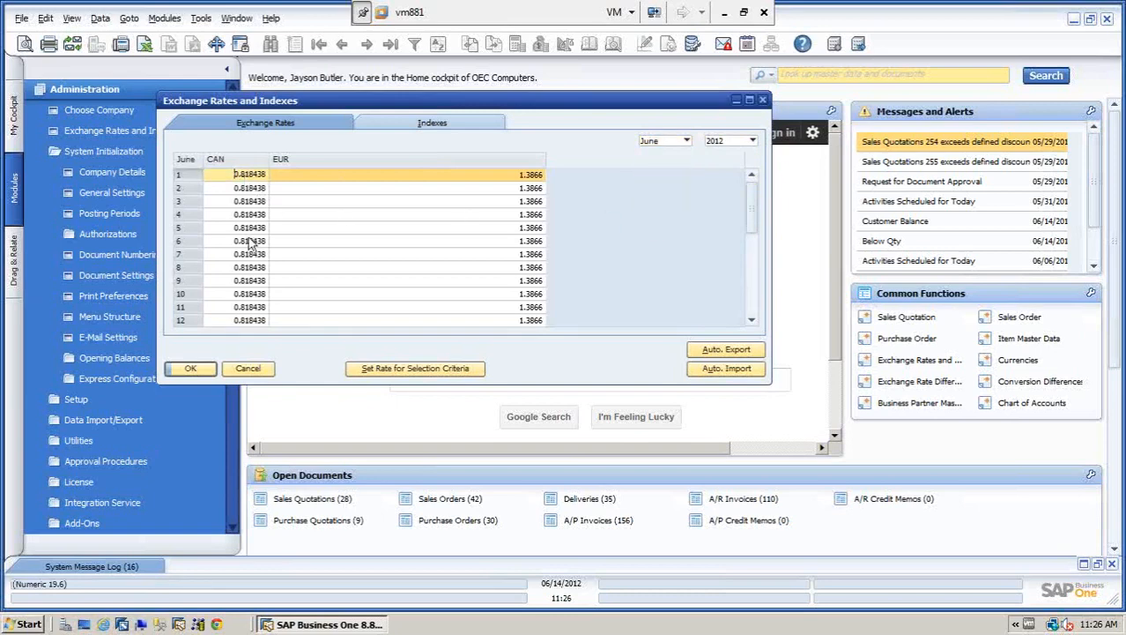
Review the option for setting currency rates over a date range, cancel it, and close the exchange rates table unchanged
left_click(440, 369)
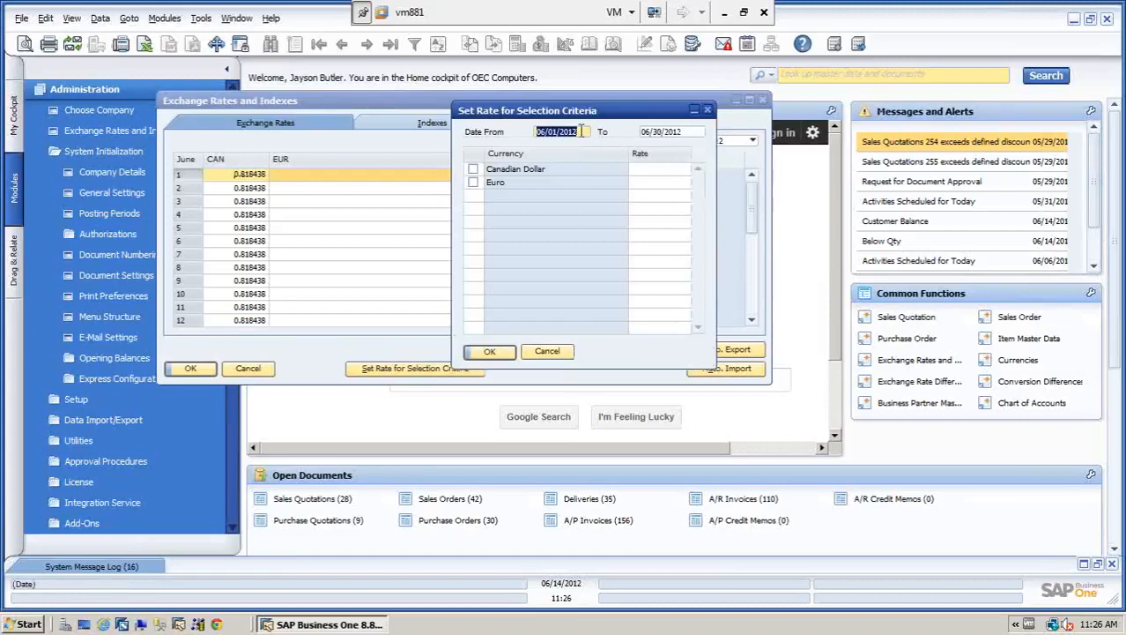
left_click(648, 171)
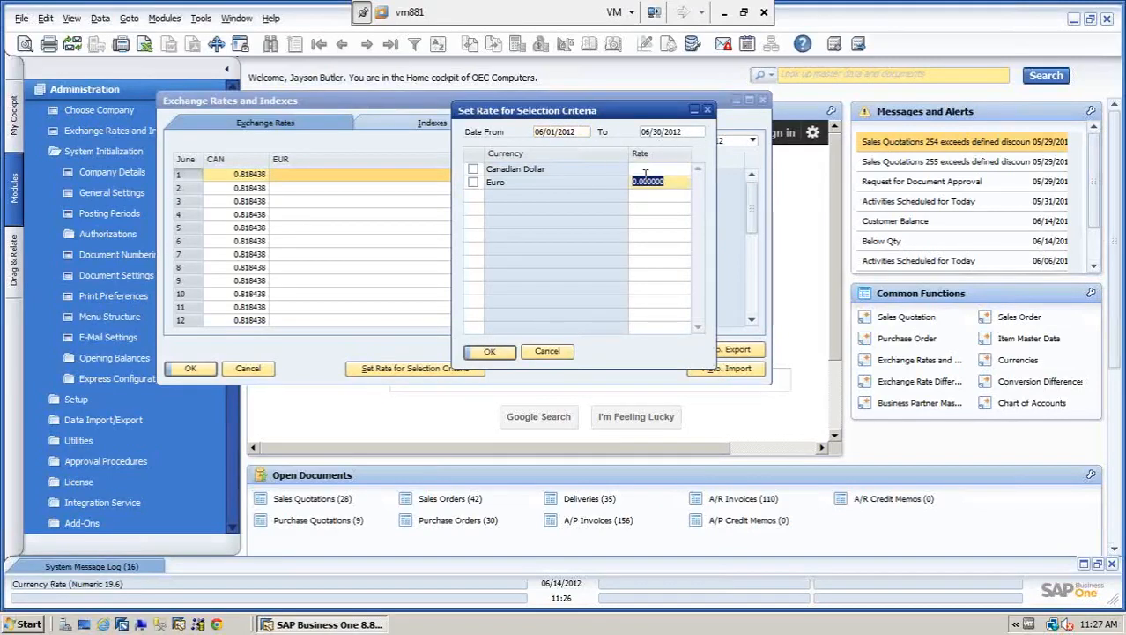
left_click(554, 352)
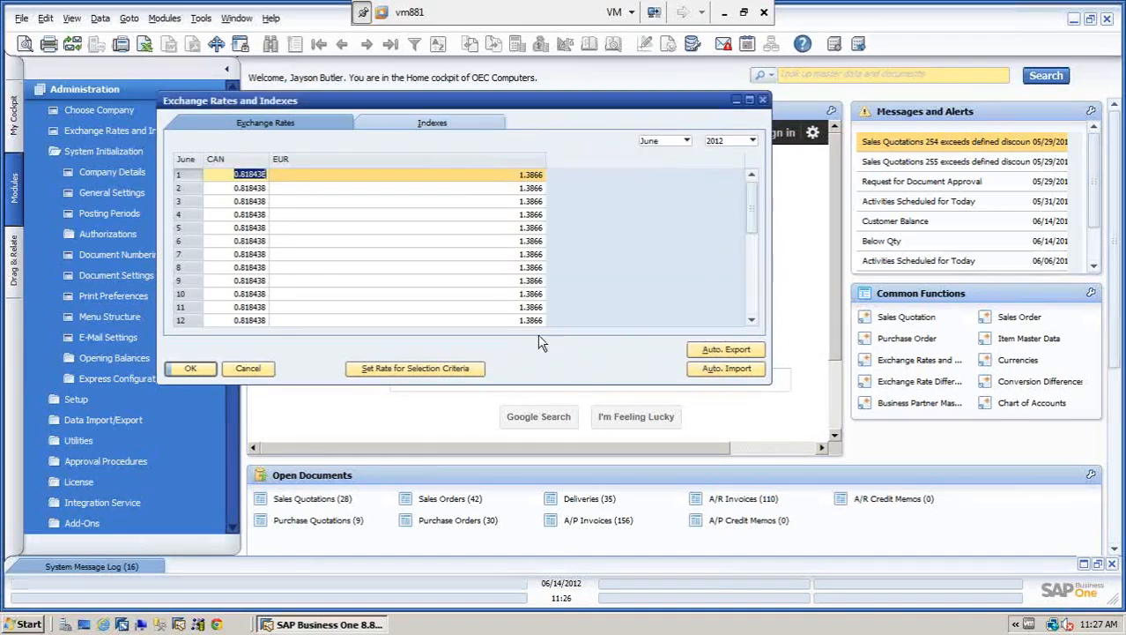
left_click(244, 216)
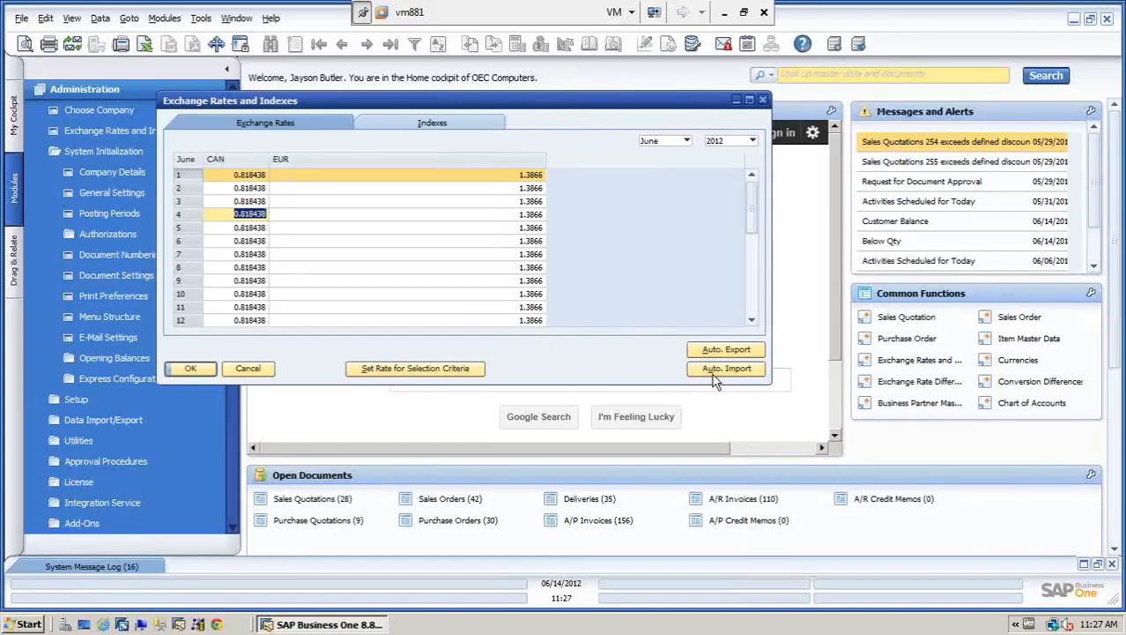
left_click(258, 373)
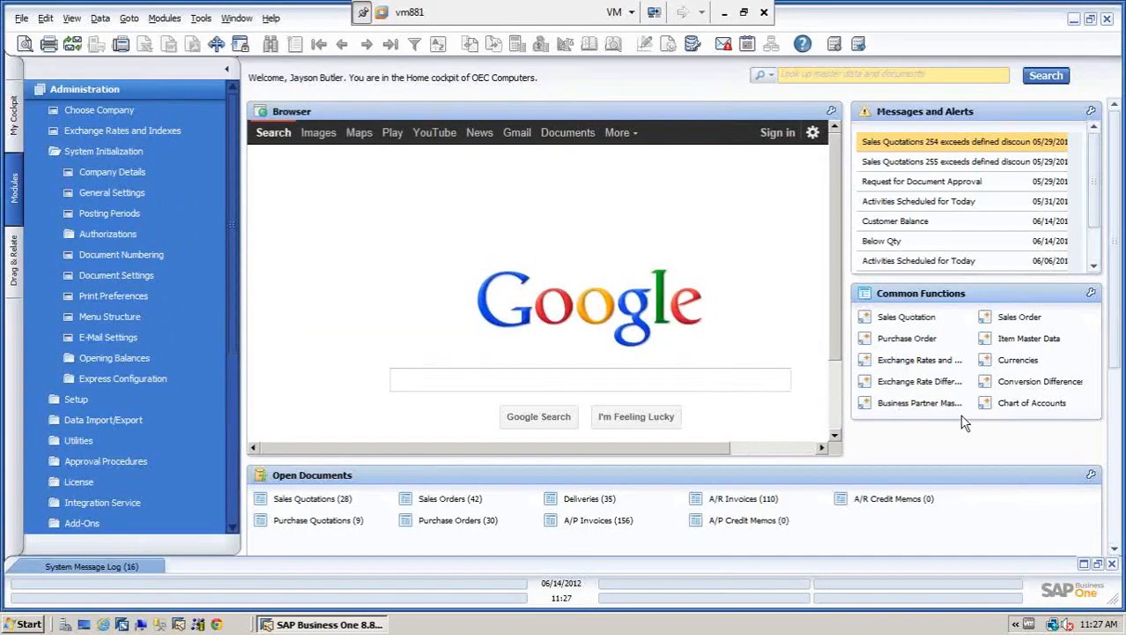
Run the exchange rate differences for all currencies, business partners and G/L accounts with execution date 05/31/2012
left_click(920, 383)
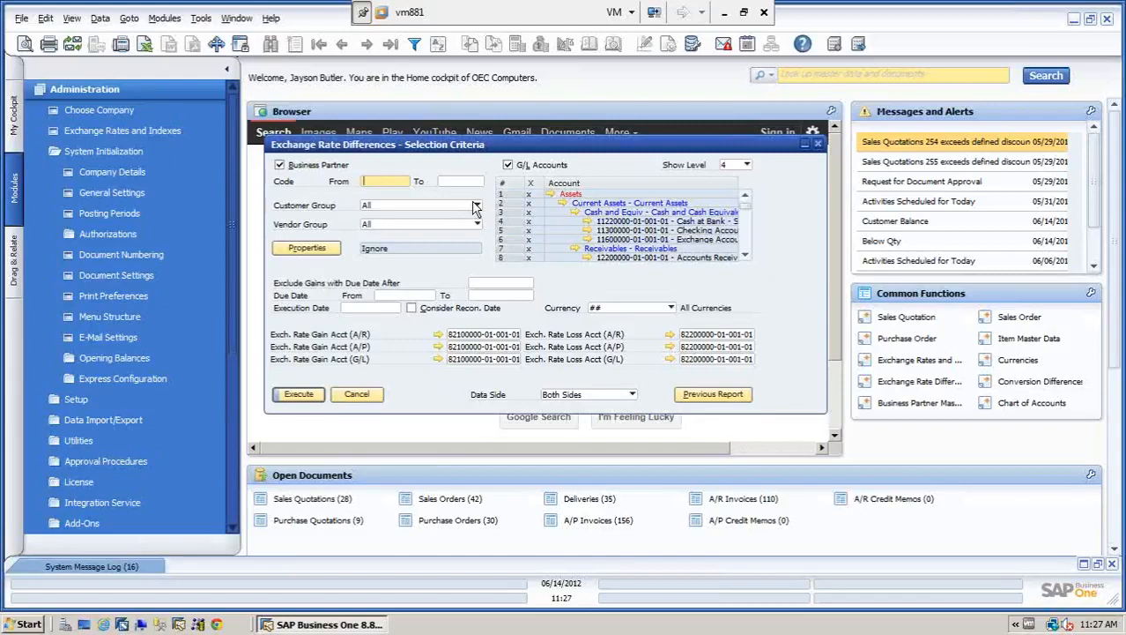
left_click(376, 307)
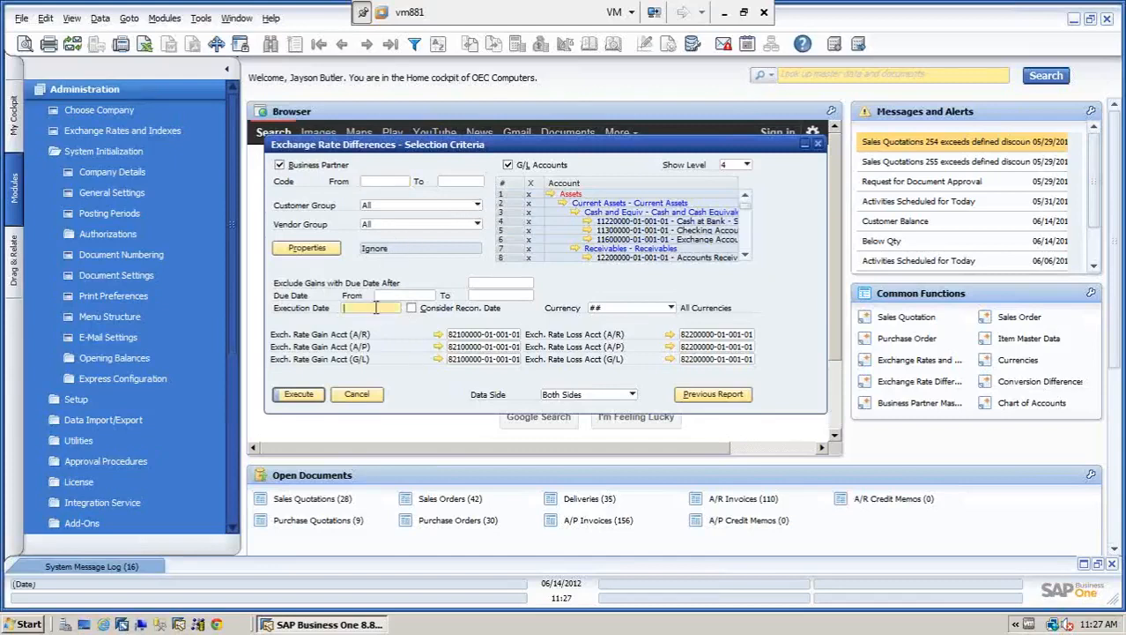
type("0531")
key("Tab")
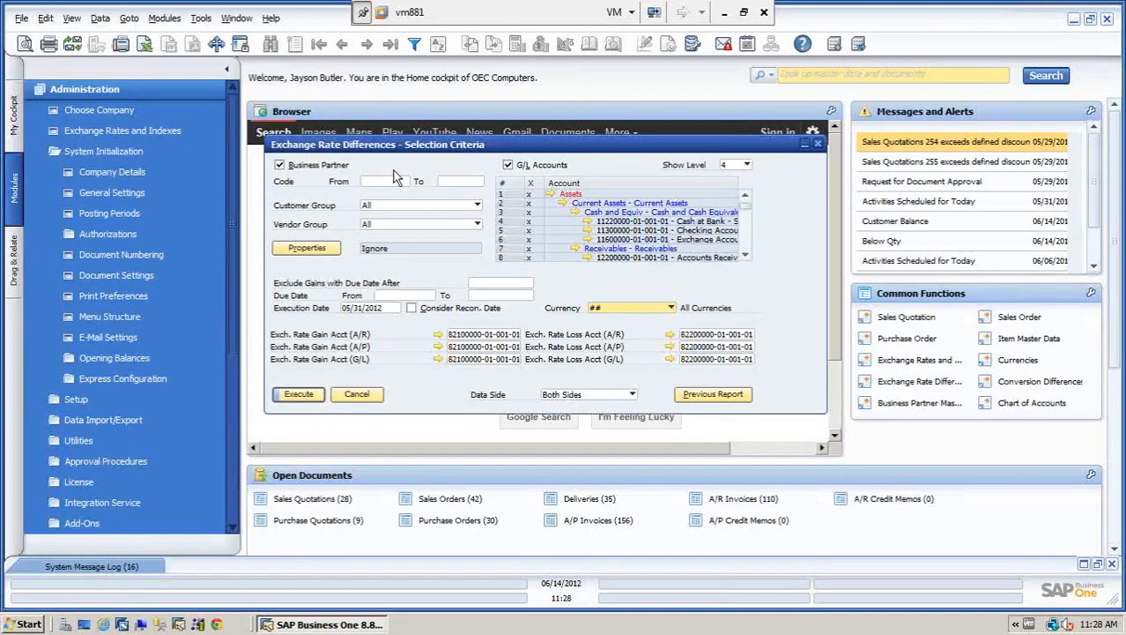
left_click(299, 394)
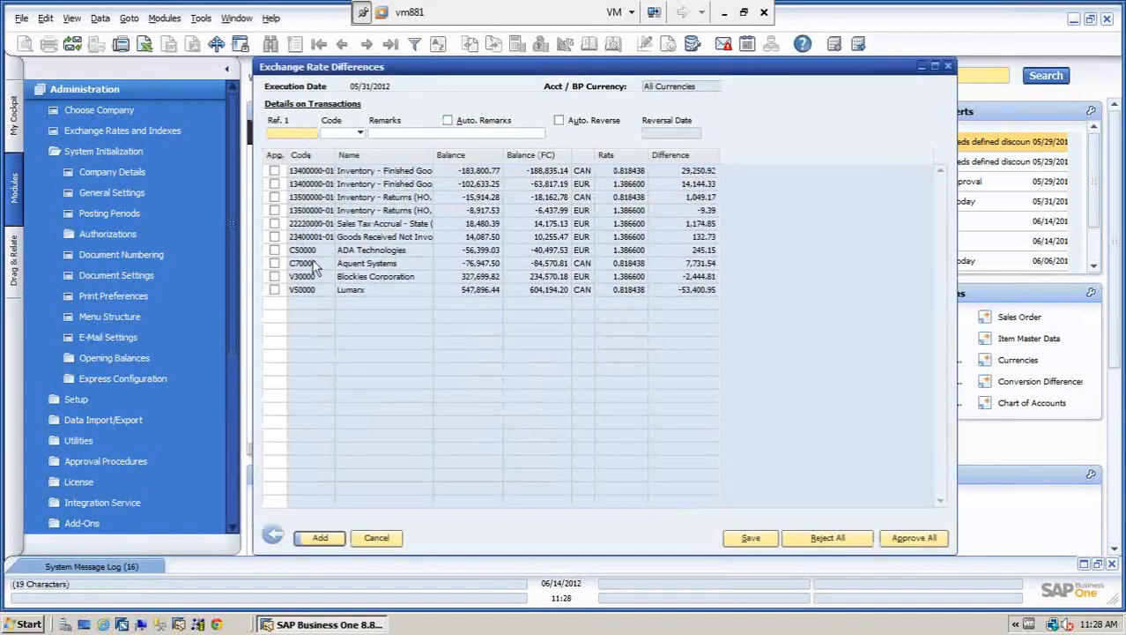
Enable automatic reversal of the exchange rate differences with reversal date 06/01/2012
left_click(558, 120)
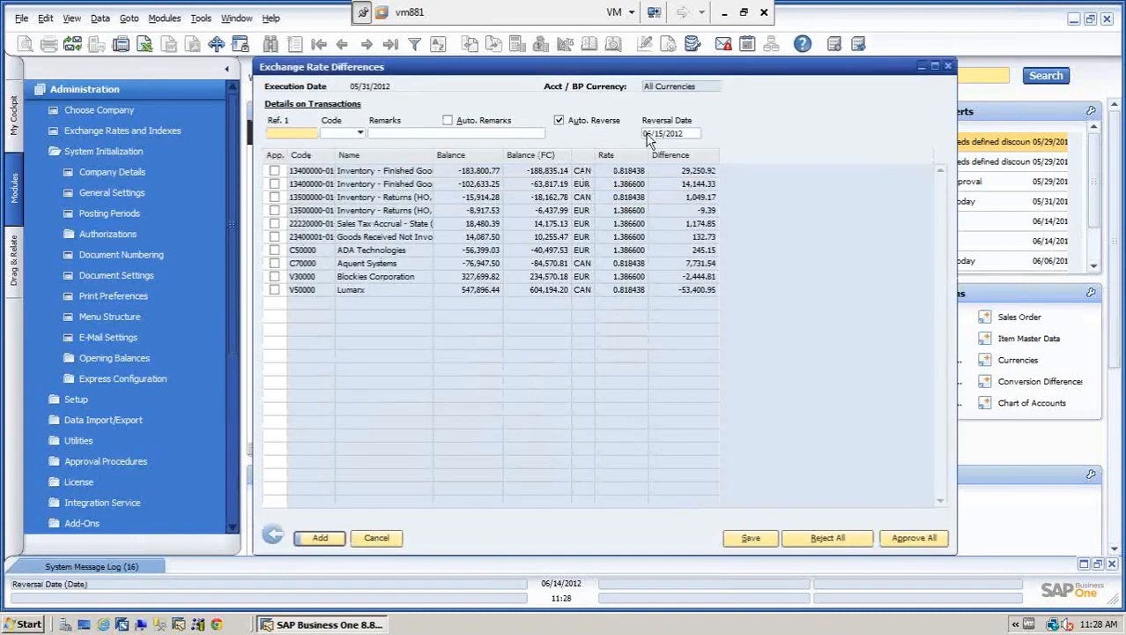
left_click(679, 134)
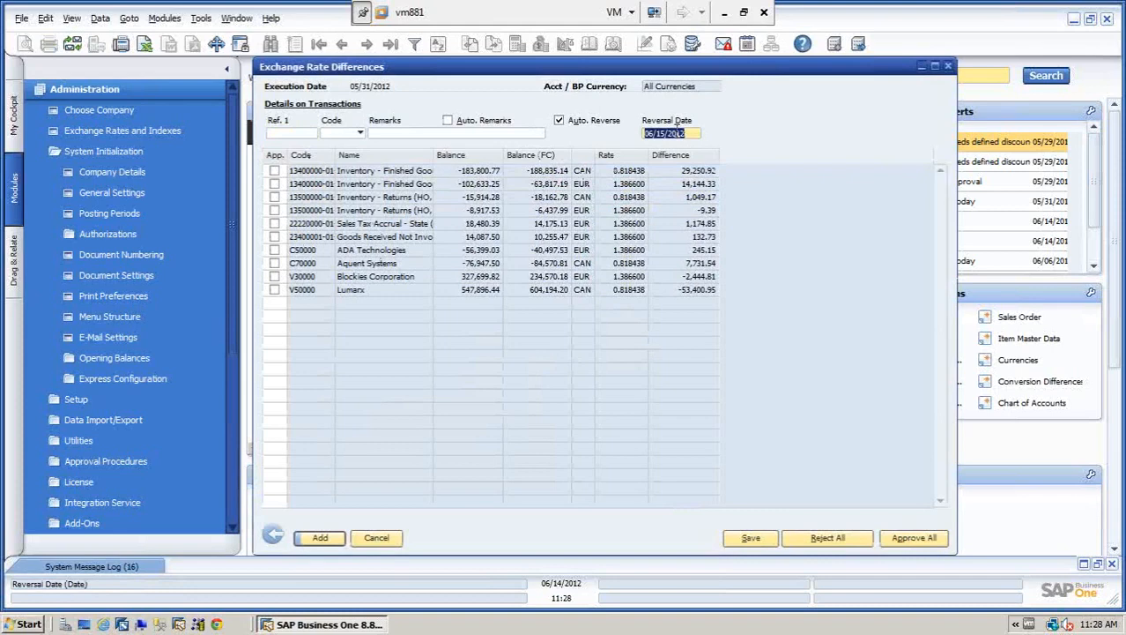
type("06/")
type("01")
key("Tab")
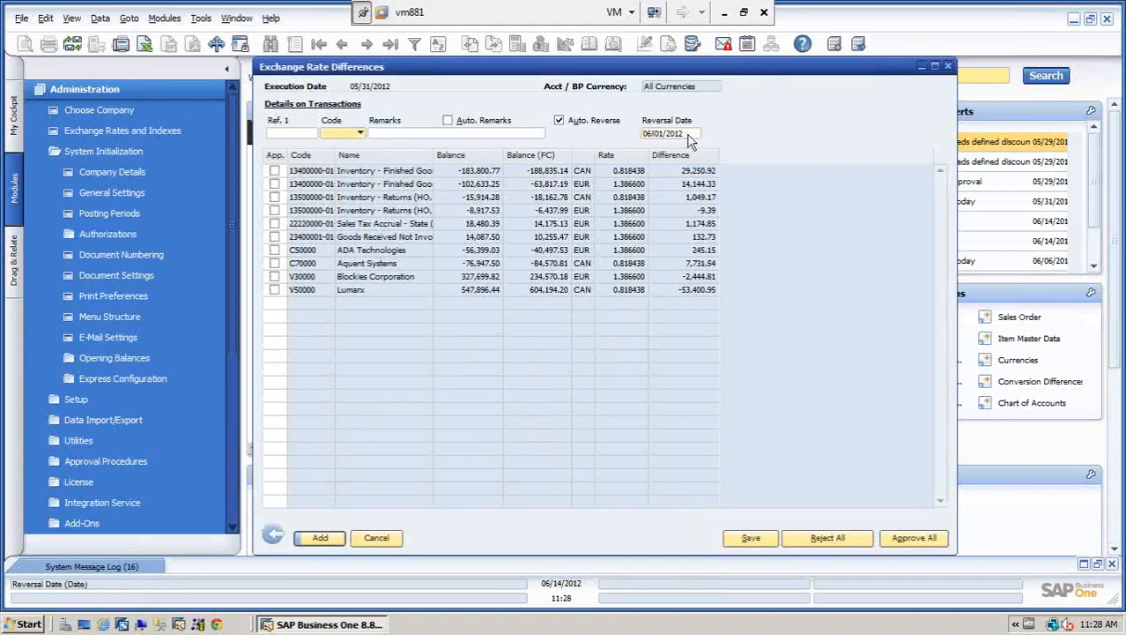
Approve all the exchange rate difference lines, save the report, and close it along with its selection criteria
double_click(274, 156)
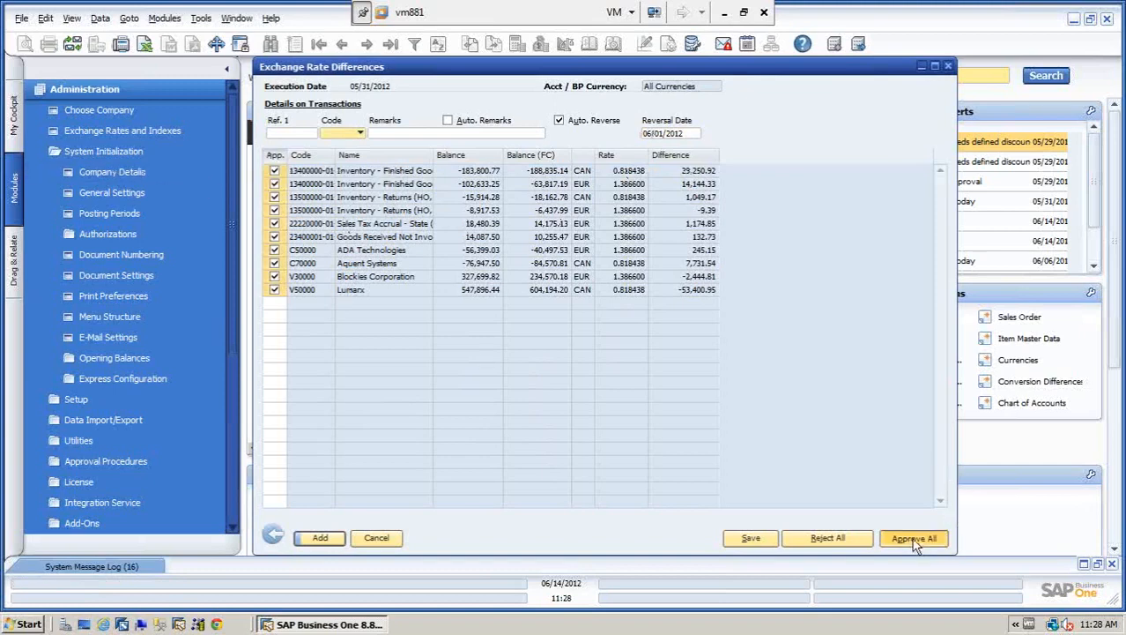
left_click(824, 539)
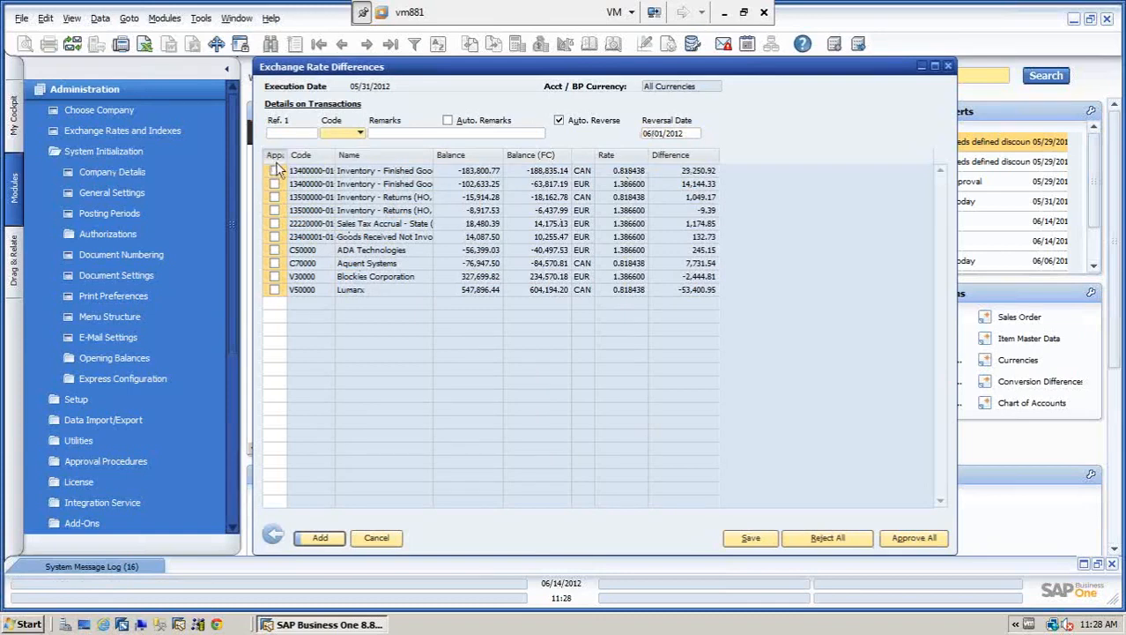
left_click(925, 539)
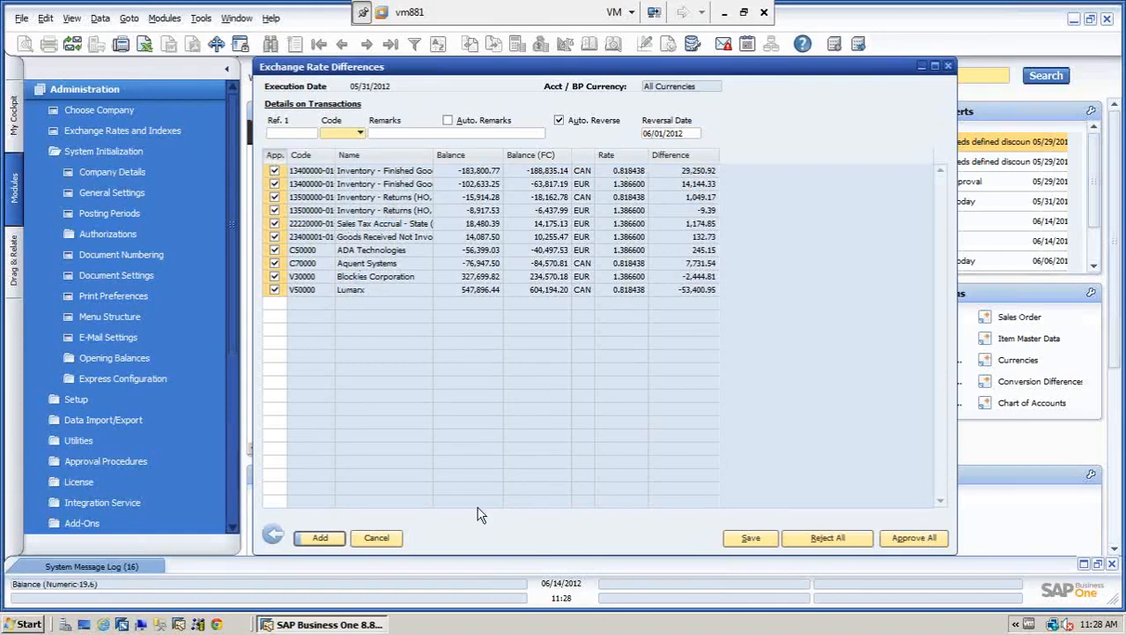
left_click(752, 540)
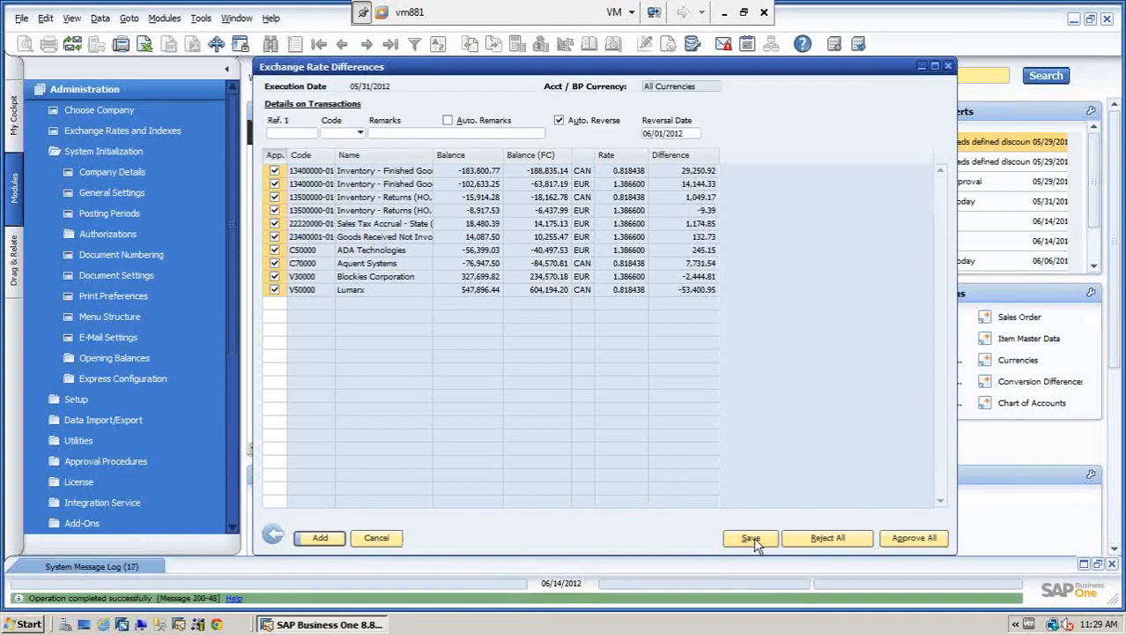
left_click(379, 539)
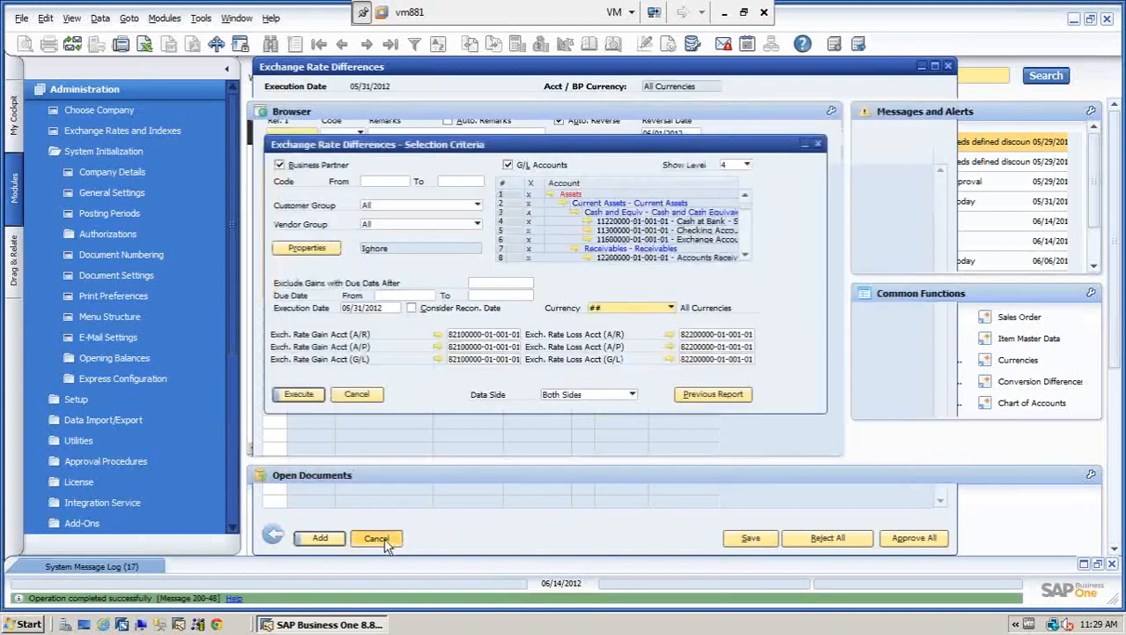
left_click(357, 395)
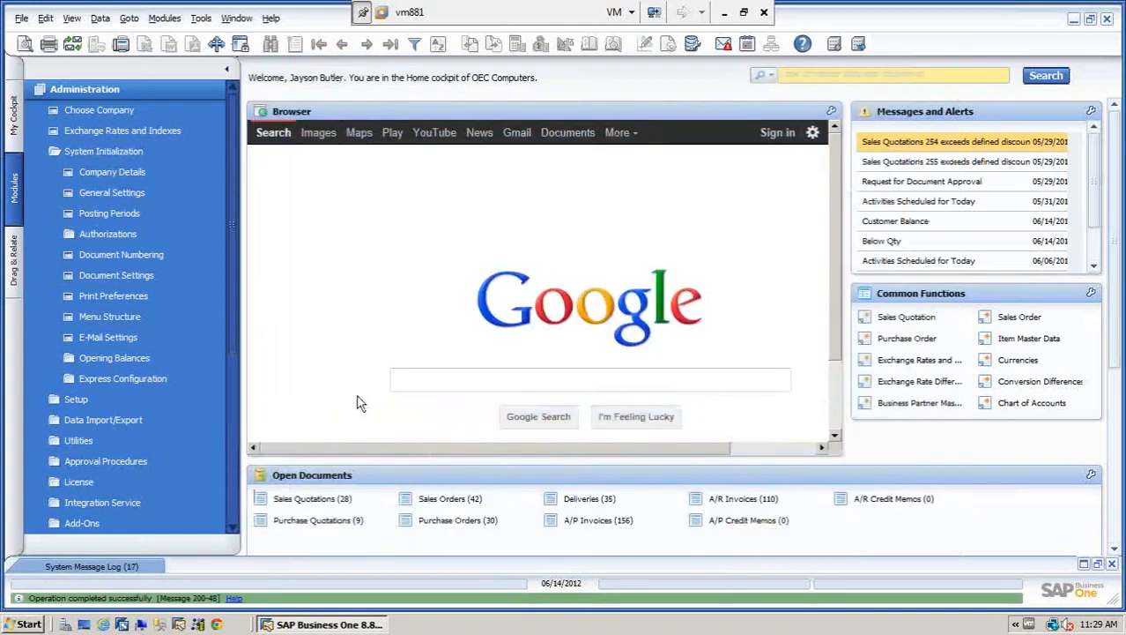
Reopen the previously saved exchange rate differences report to check it, and close it without adding the entries
left_click(922, 361)
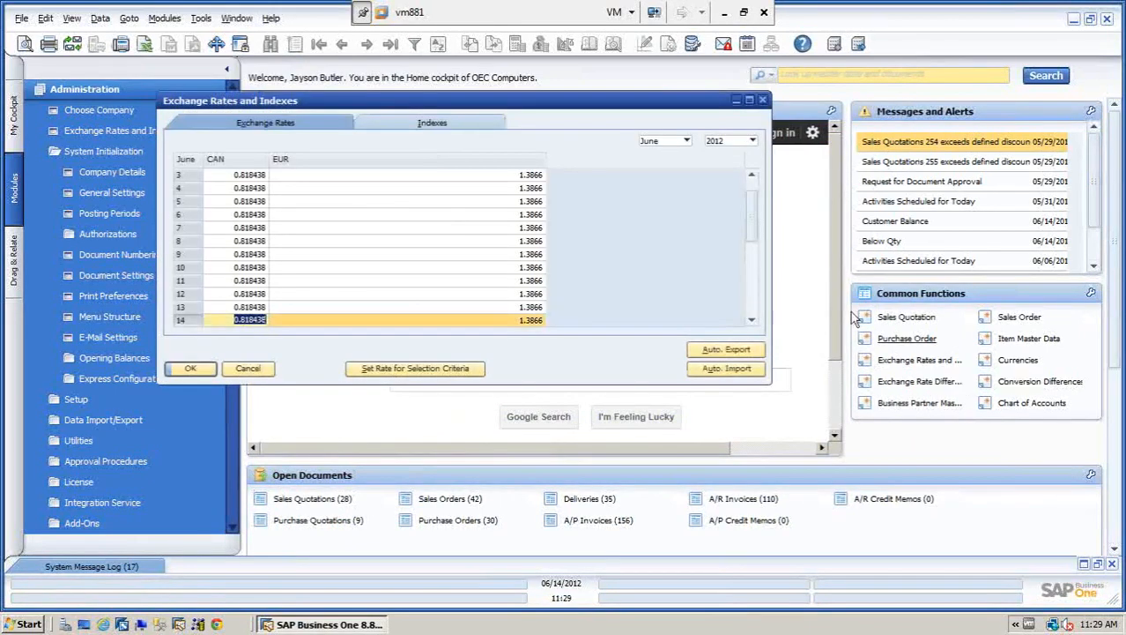
left_click(762, 100)
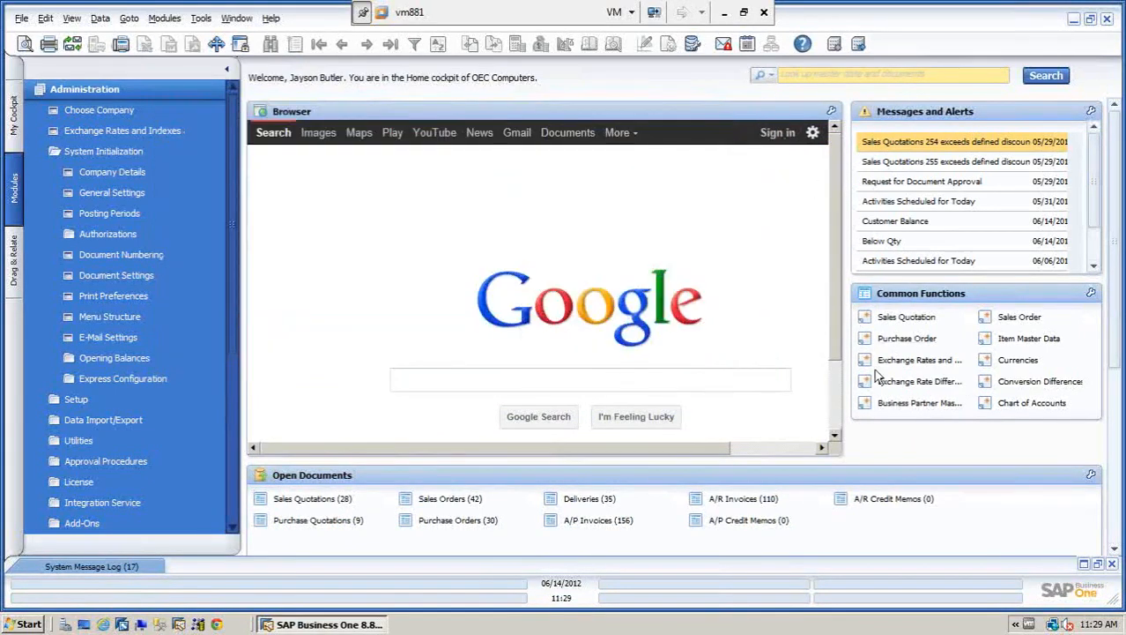
left_click(921, 381)
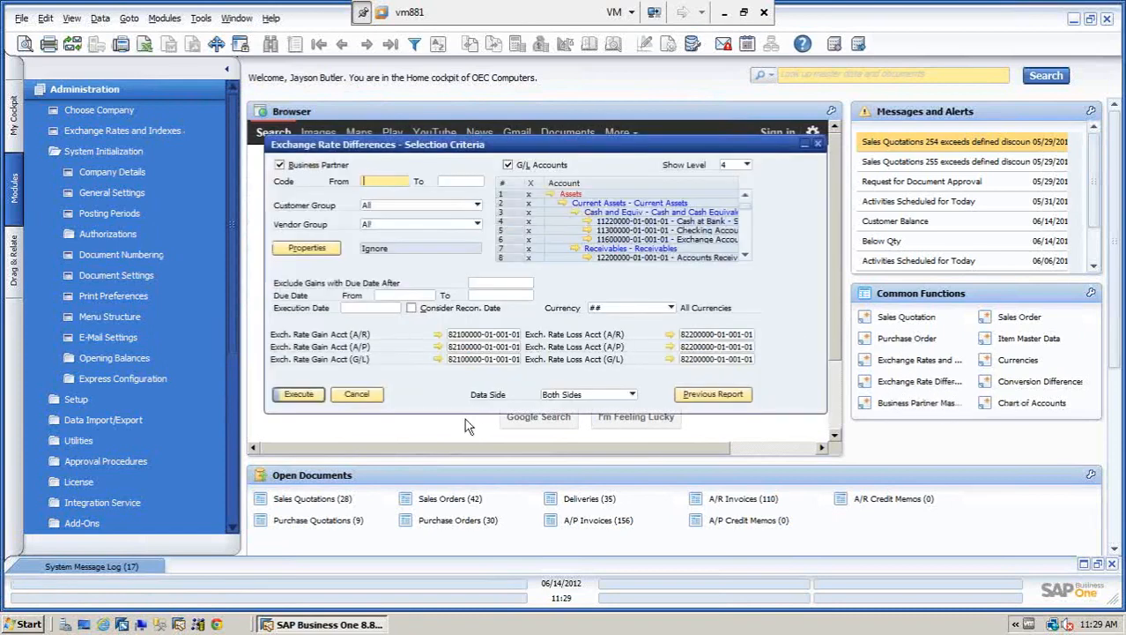
left_click(713, 394)
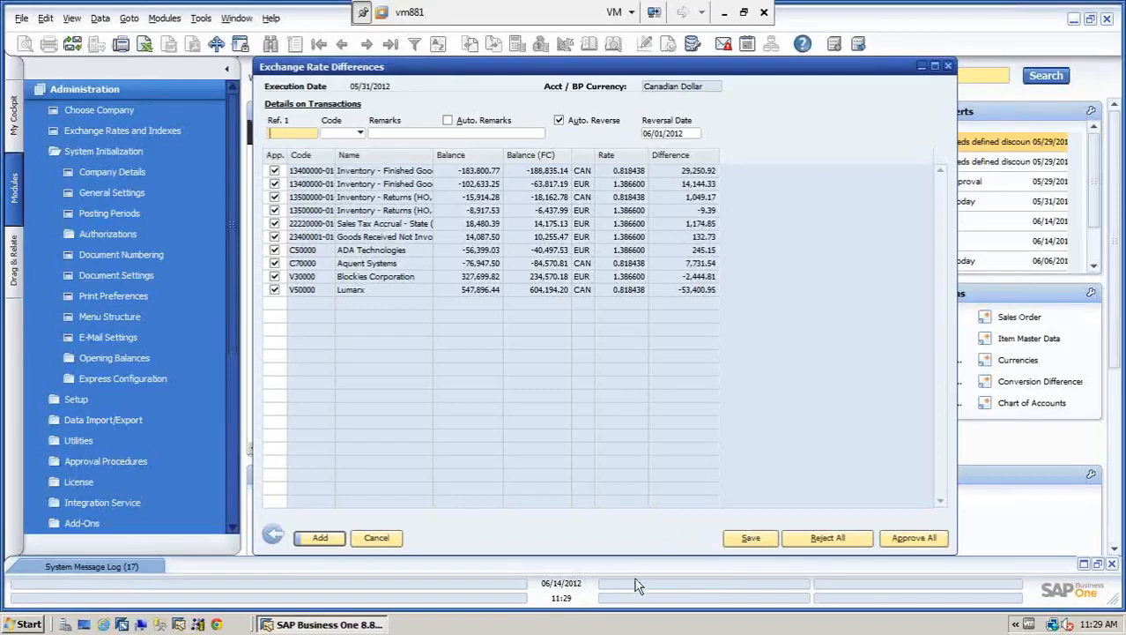
left_click(948, 66)
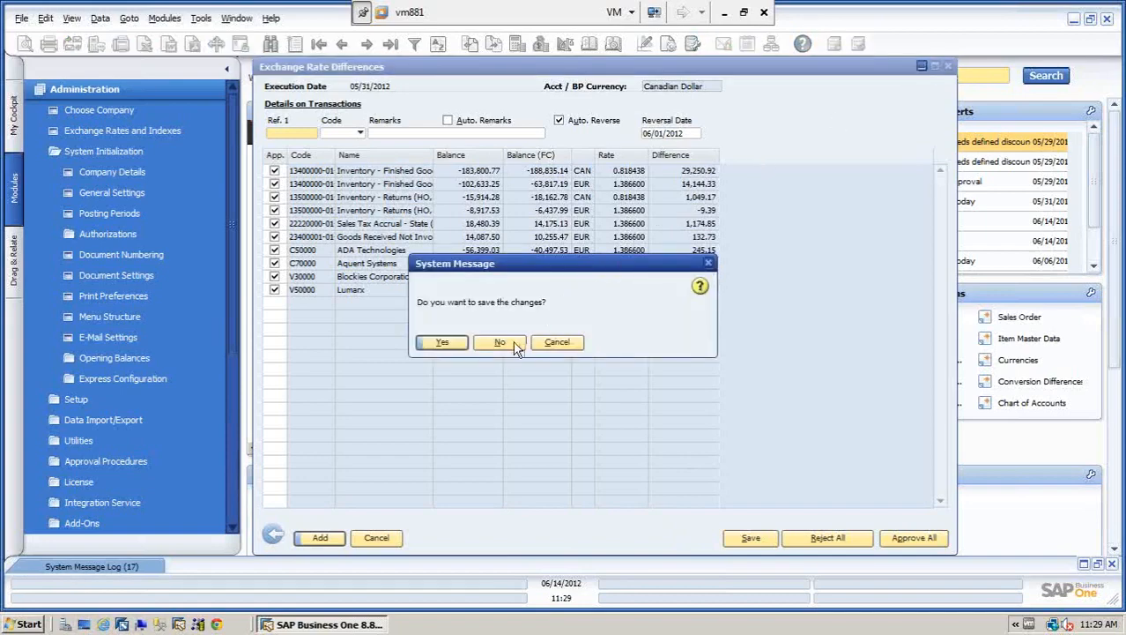
left_click(557, 342)
left_click(376, 538)
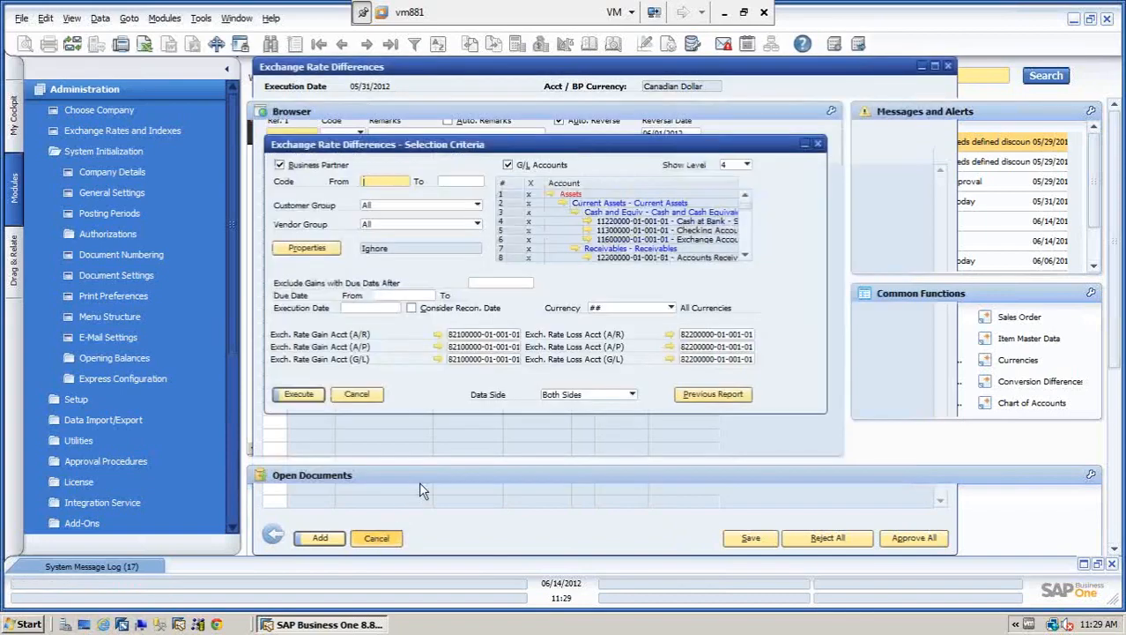
left_click(356, 395)
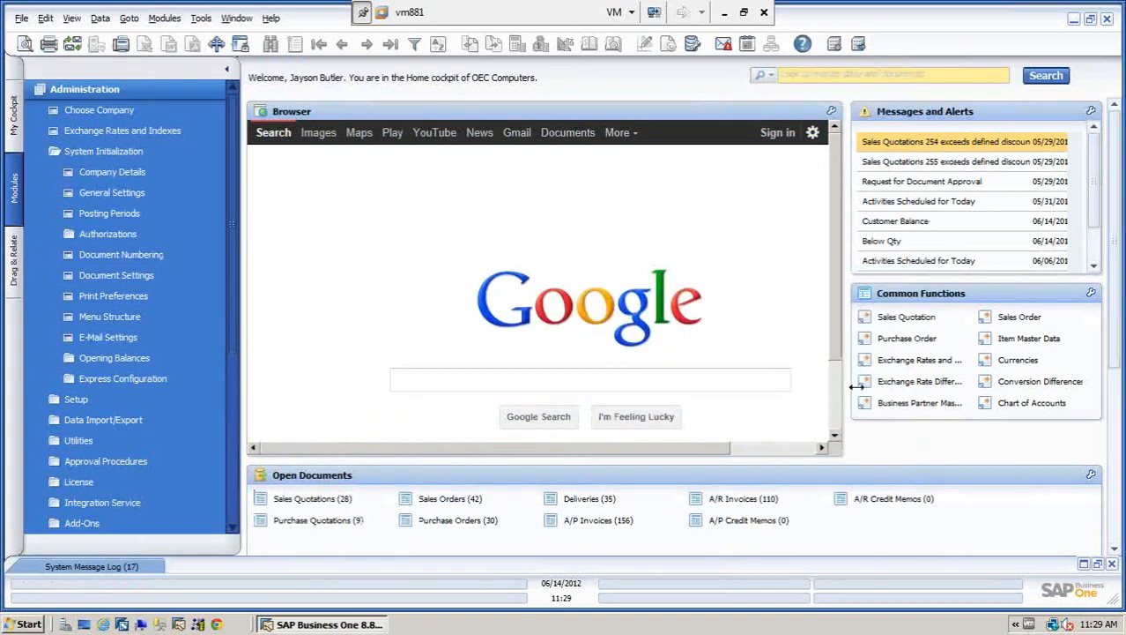
Look up the customer ADA Technologies in the business partner master data by searching for the name "ada"
left_click(910, 404)
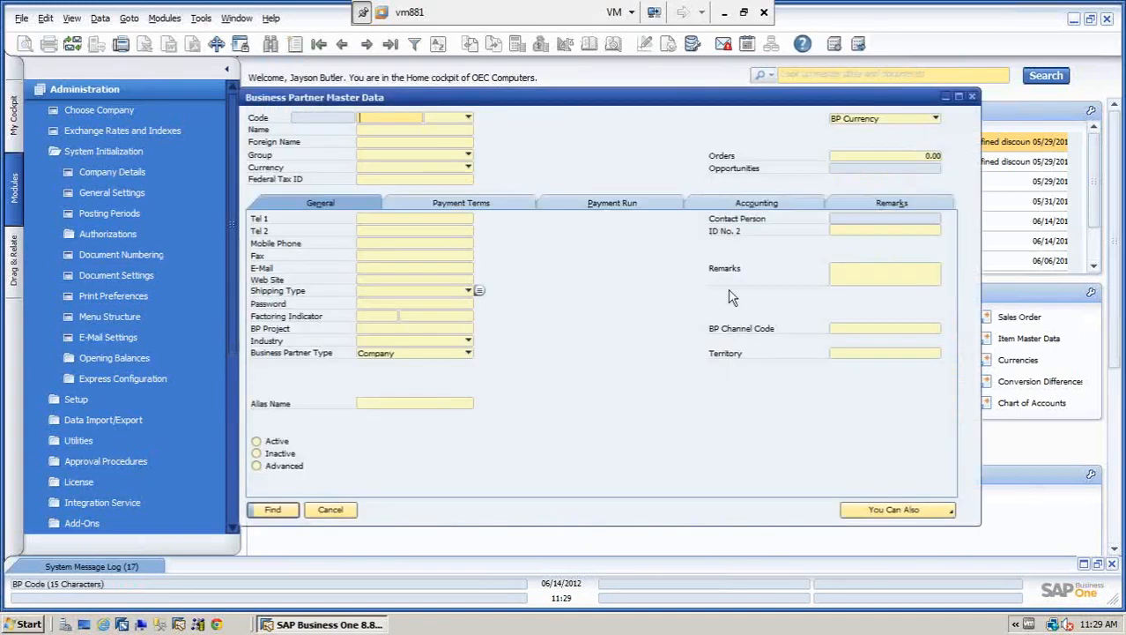
left_click(368, 129)
type("ada")
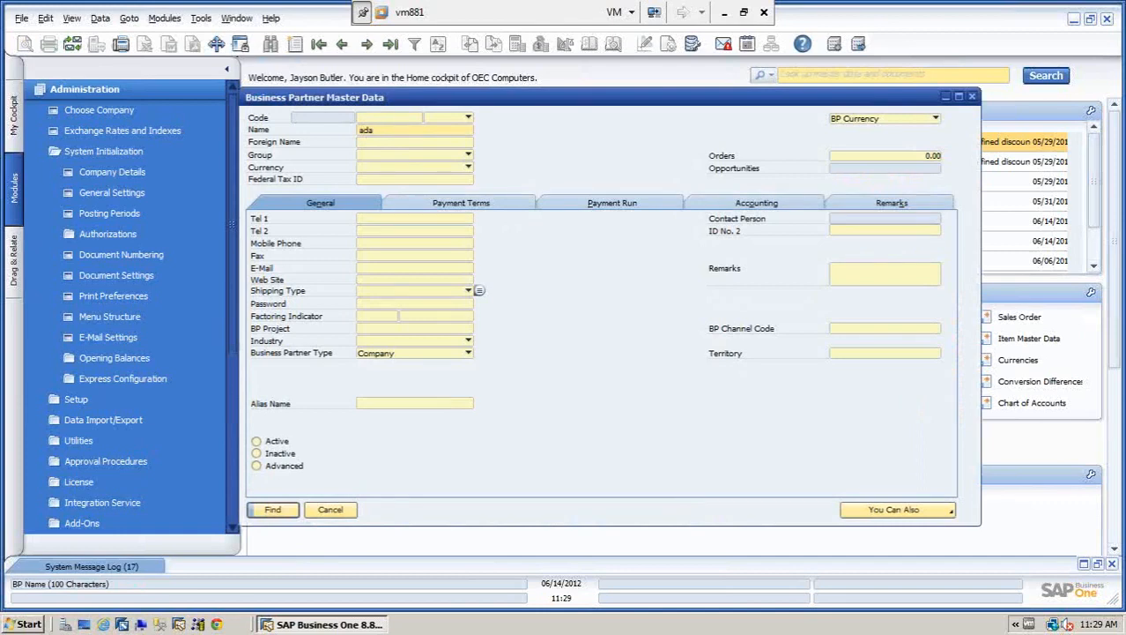
key("Return")
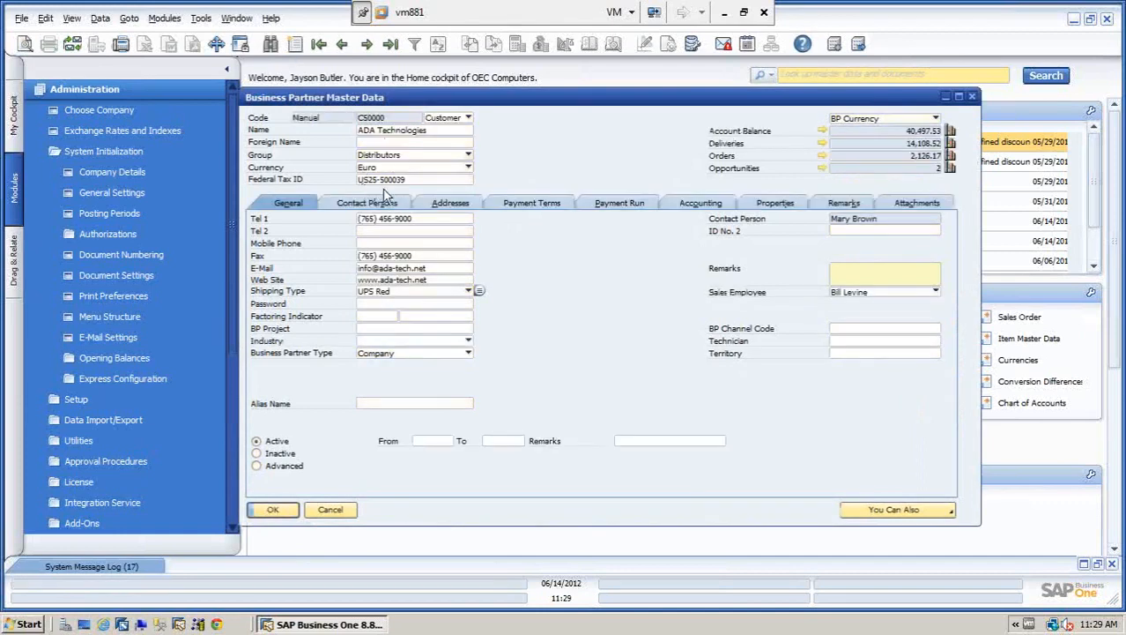
Examine the 05/31/2012 exchange difference journal entry in ADA Technologies' account balance, and return to the customer's master data
left_click(823, 131)
left_click_drag(1101, 254, 1121, 324)
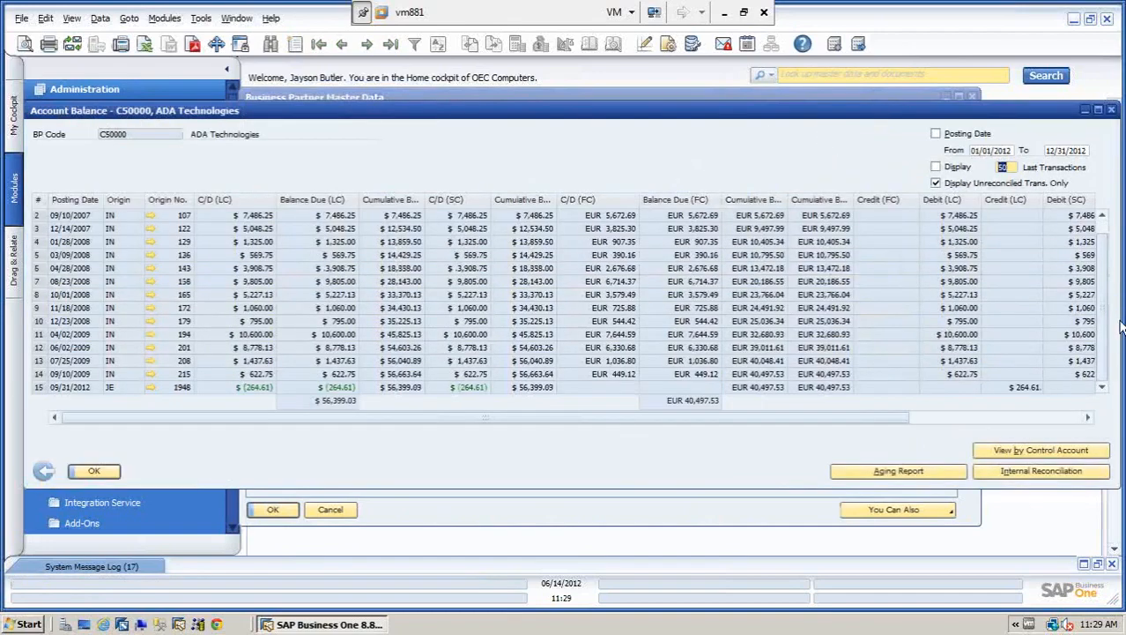
left_click(150, 388)
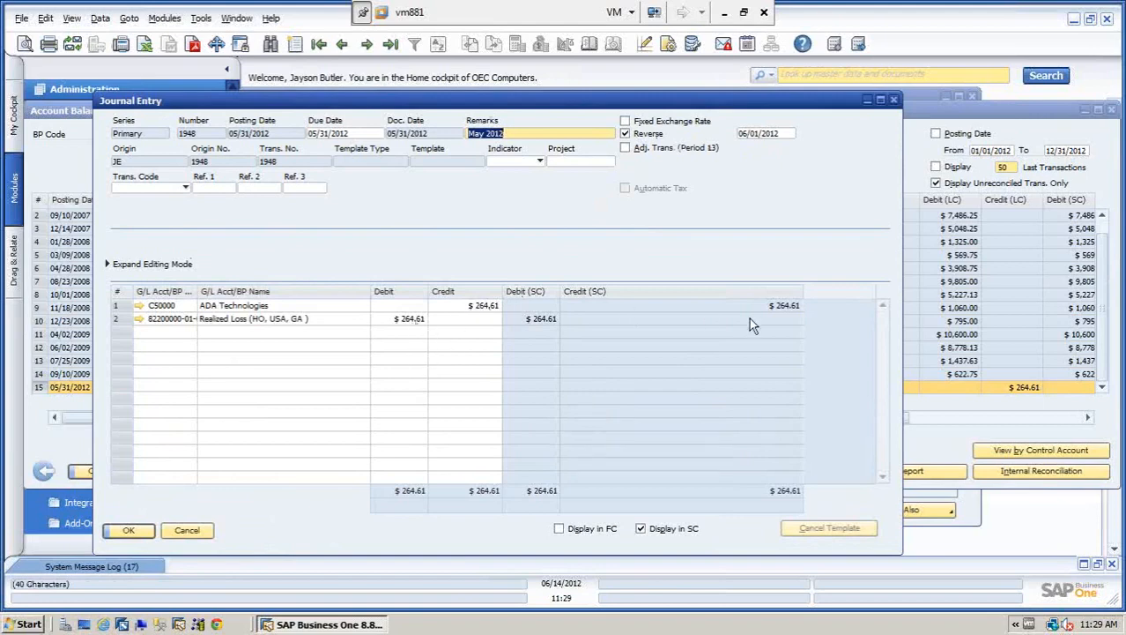
left_click(186, 529)
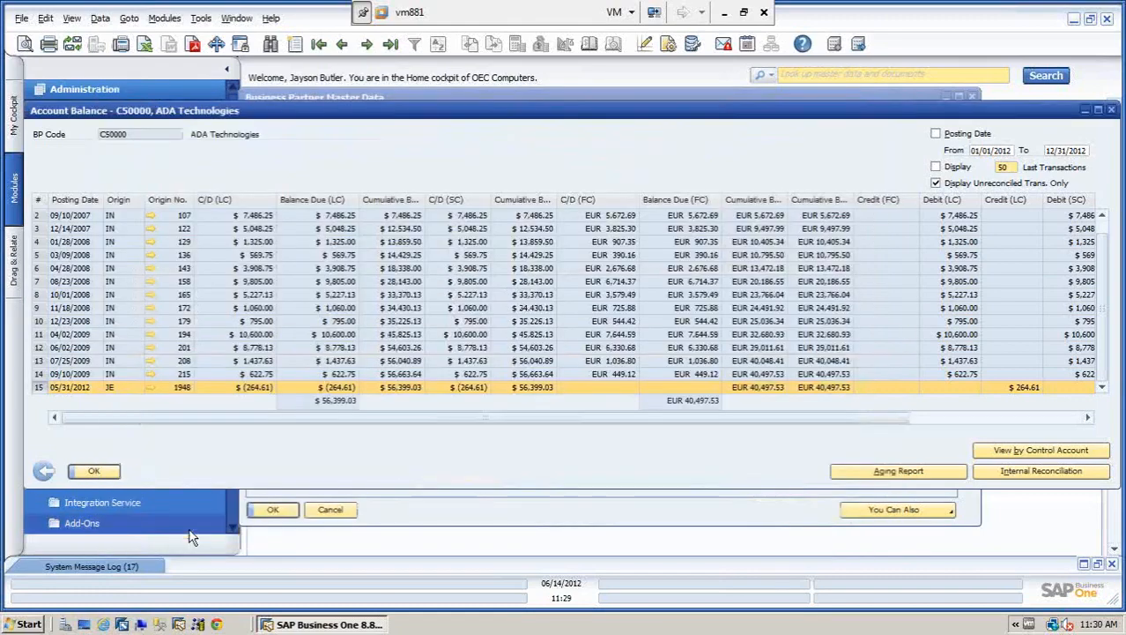
left_click(44, 474)
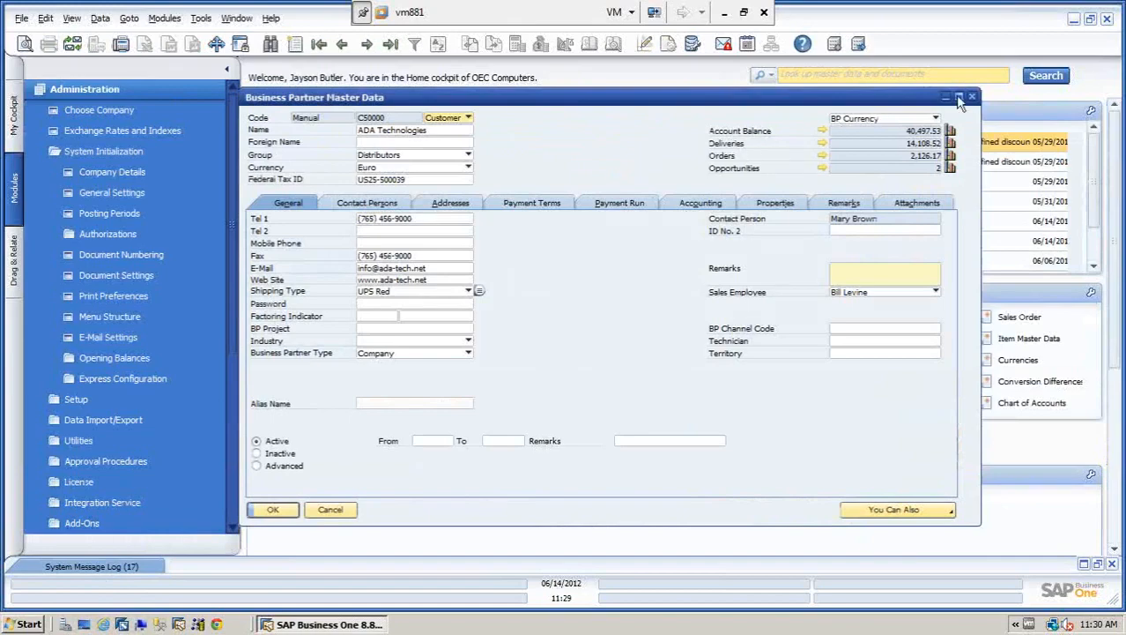
Close the customer's master data and set the execution date to 05/31/2012 in the Conversion Differences selection criteria
left_click(972, 97)
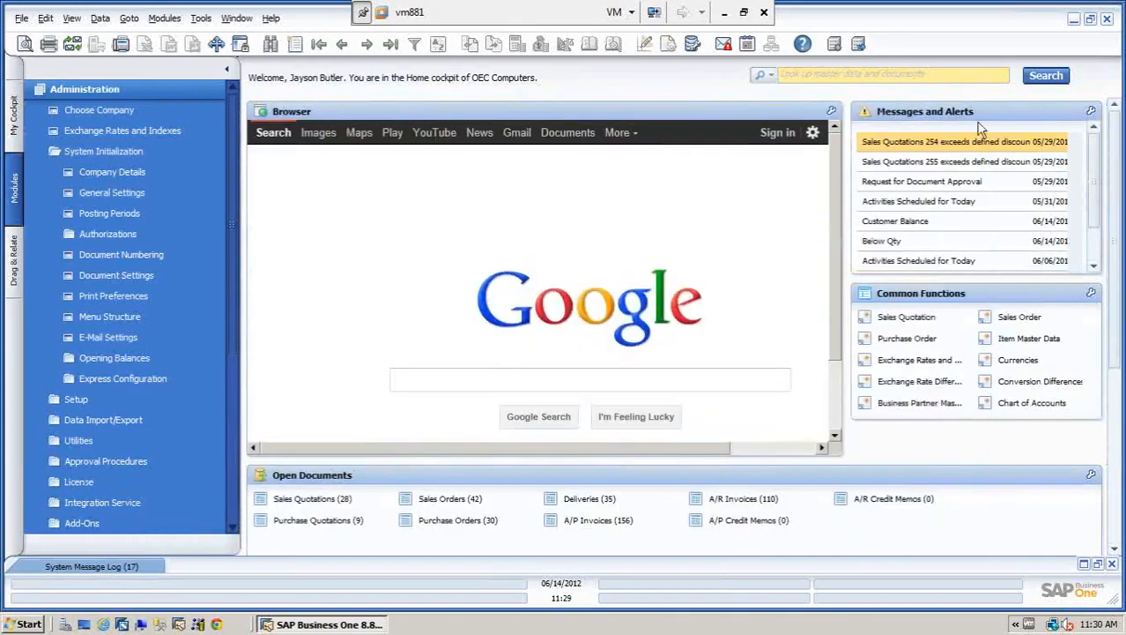
left_click(1048, 381)
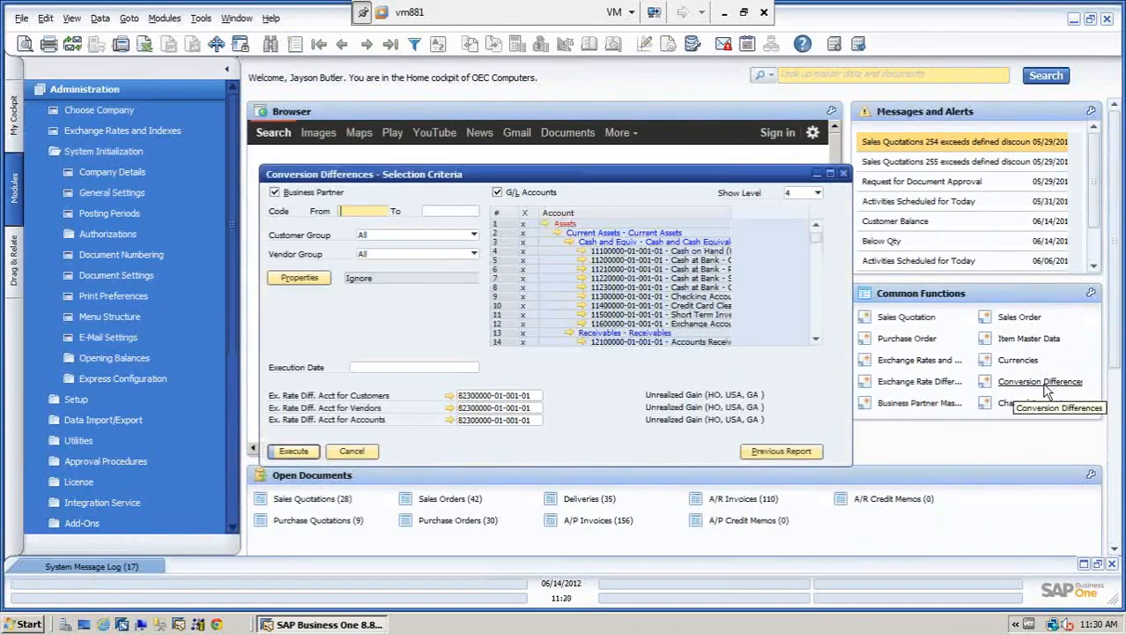
left_click_drag(574, 176, 556, 170)
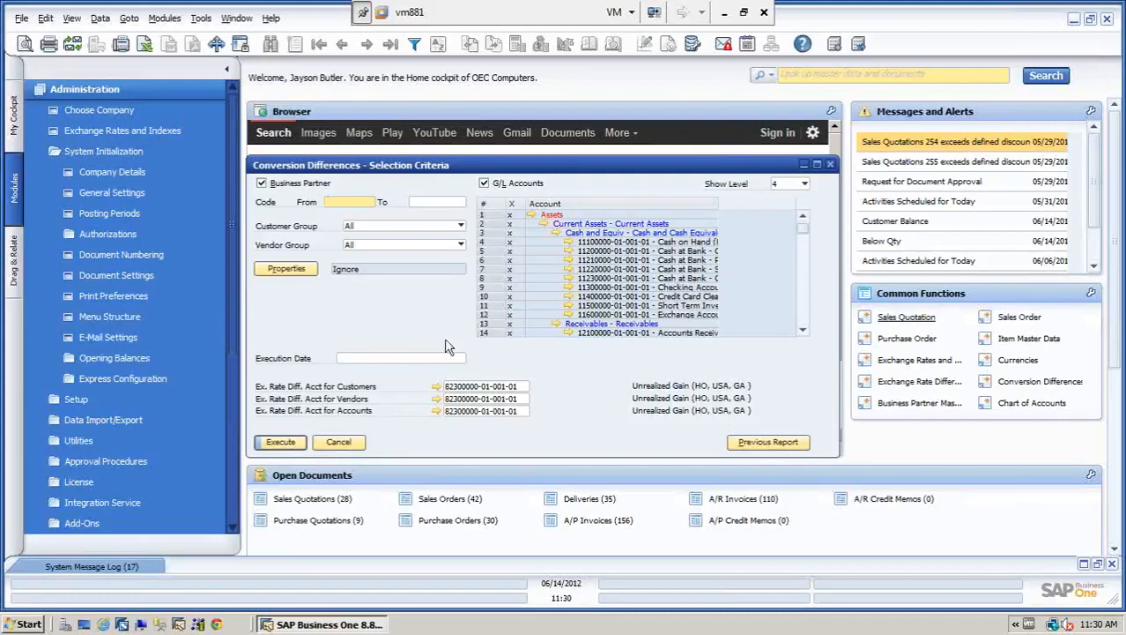
left_click(382, 359)
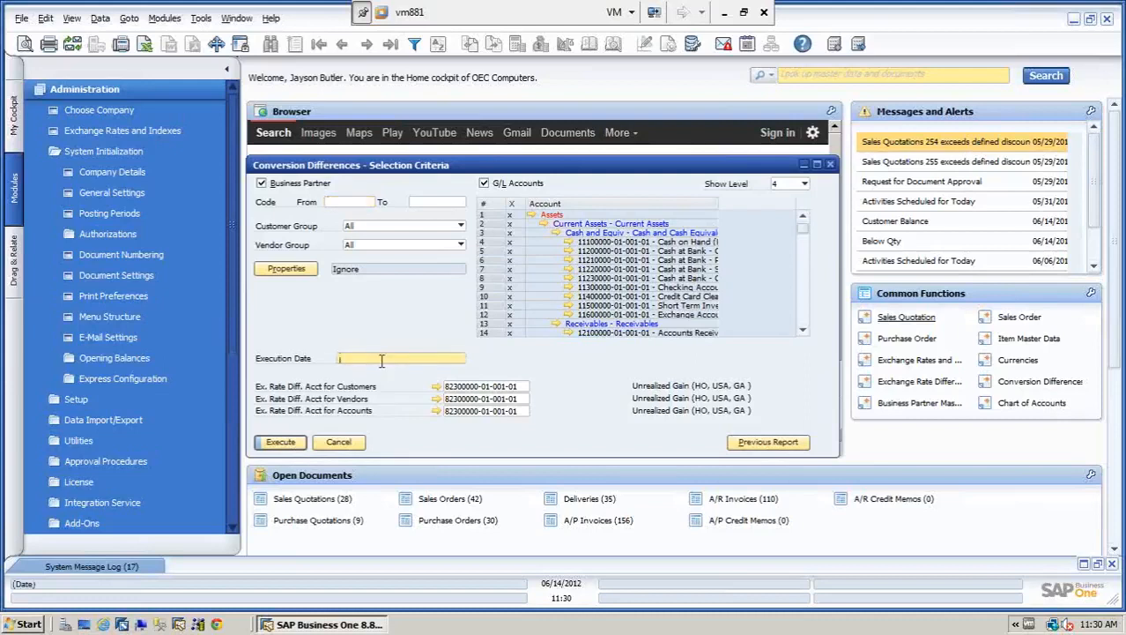
type("0531")
key("Tab")
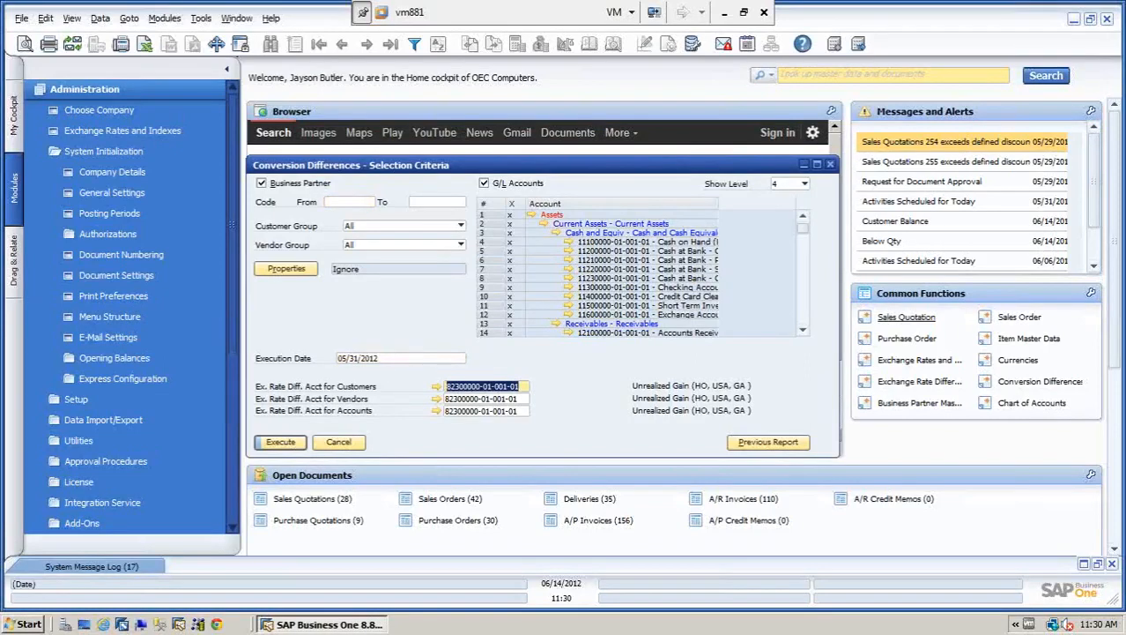
Execute the conversion differences report to review its lines, and close it and its selection criteria without adding entries
left_click(278, 443)
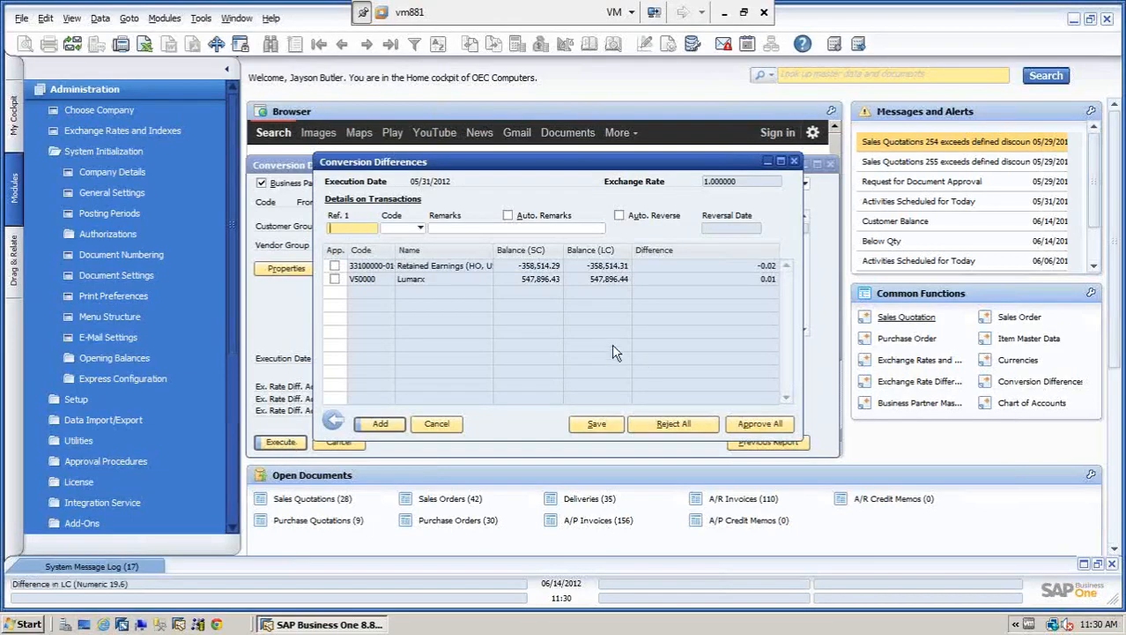
left_click(441, 424)
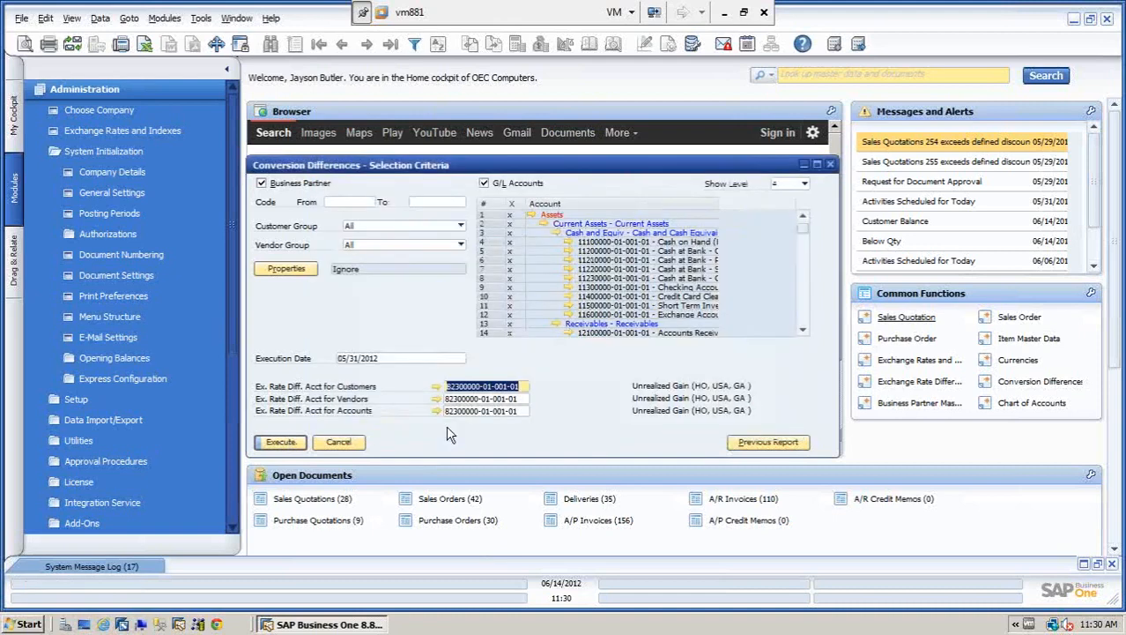
left_click(346, 443)
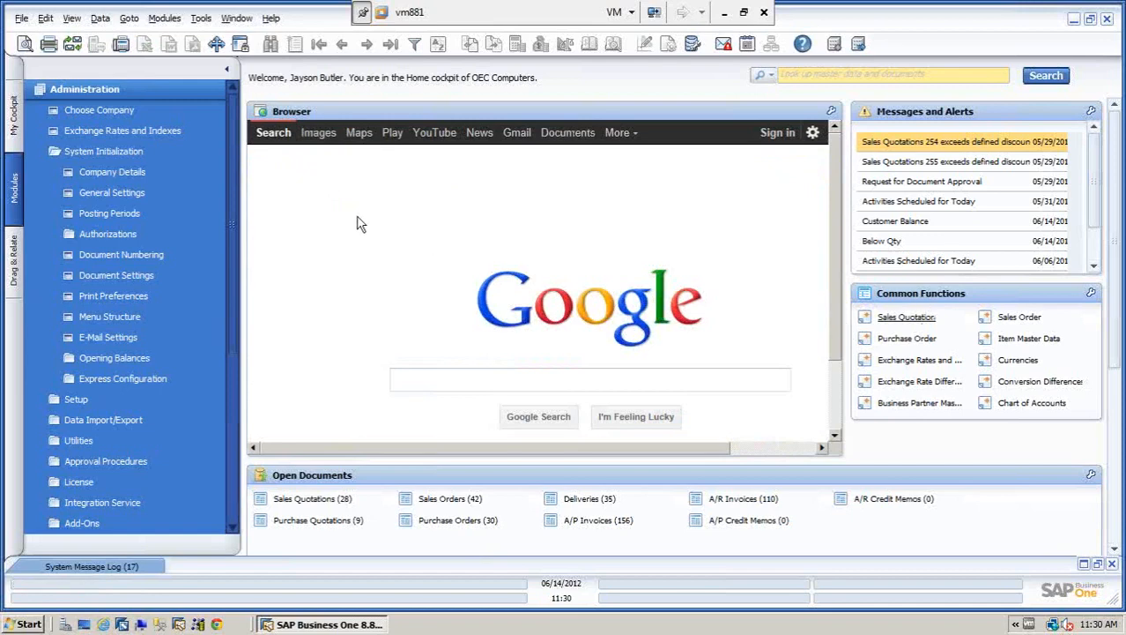
Open Incoming Payments in the Banking module and bring up the last recorded payment
left_click(113, 90)
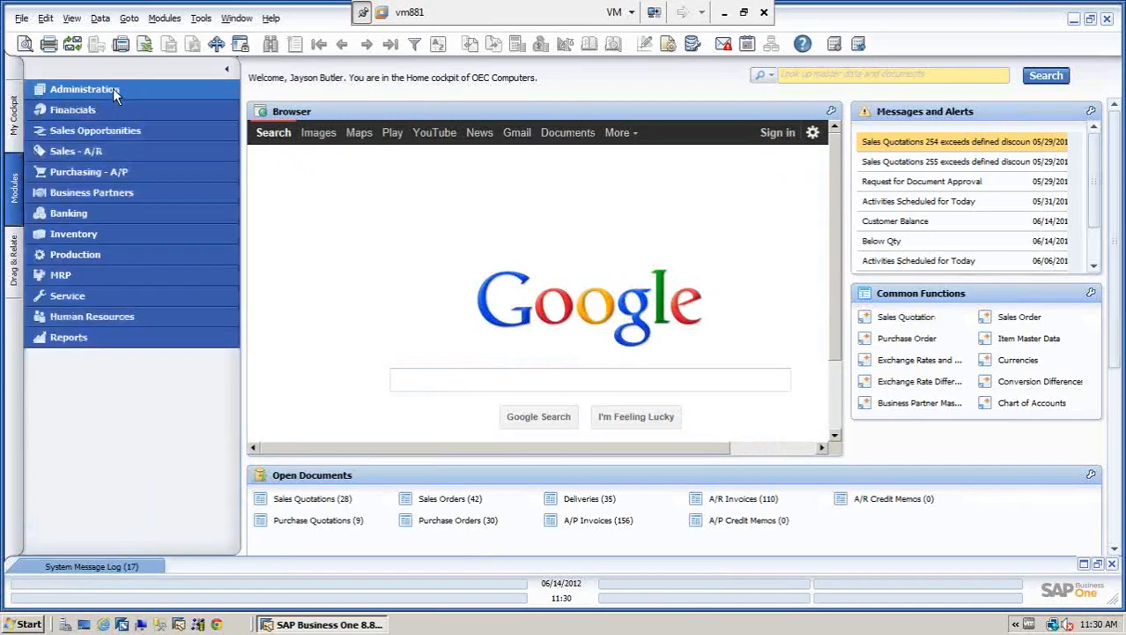
left_click(81, 213)
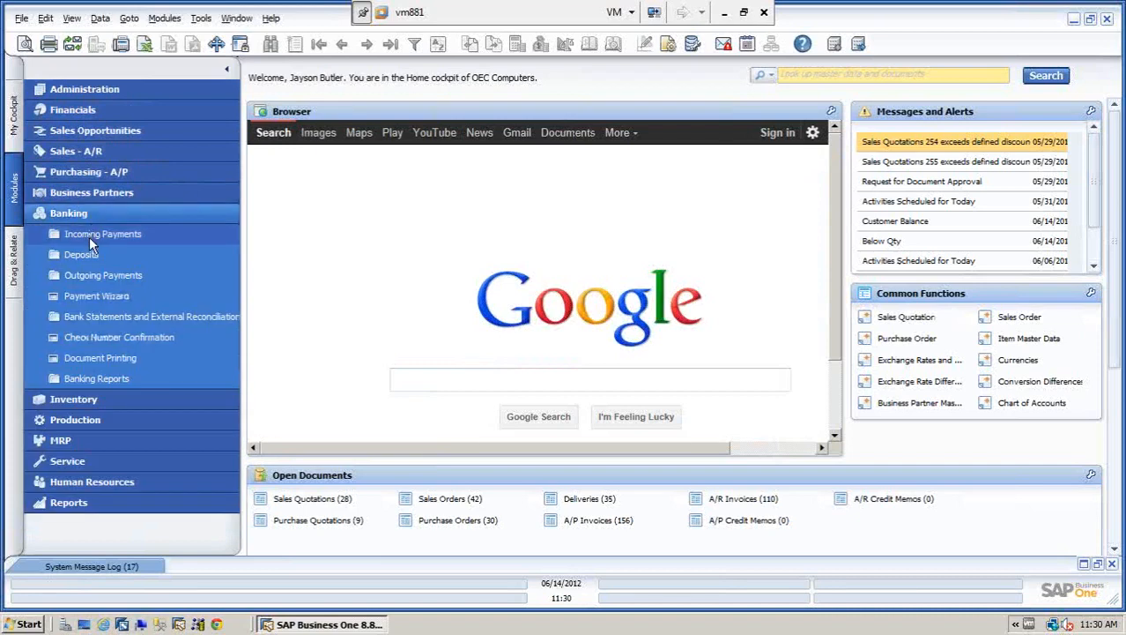
left_click(89, 234)
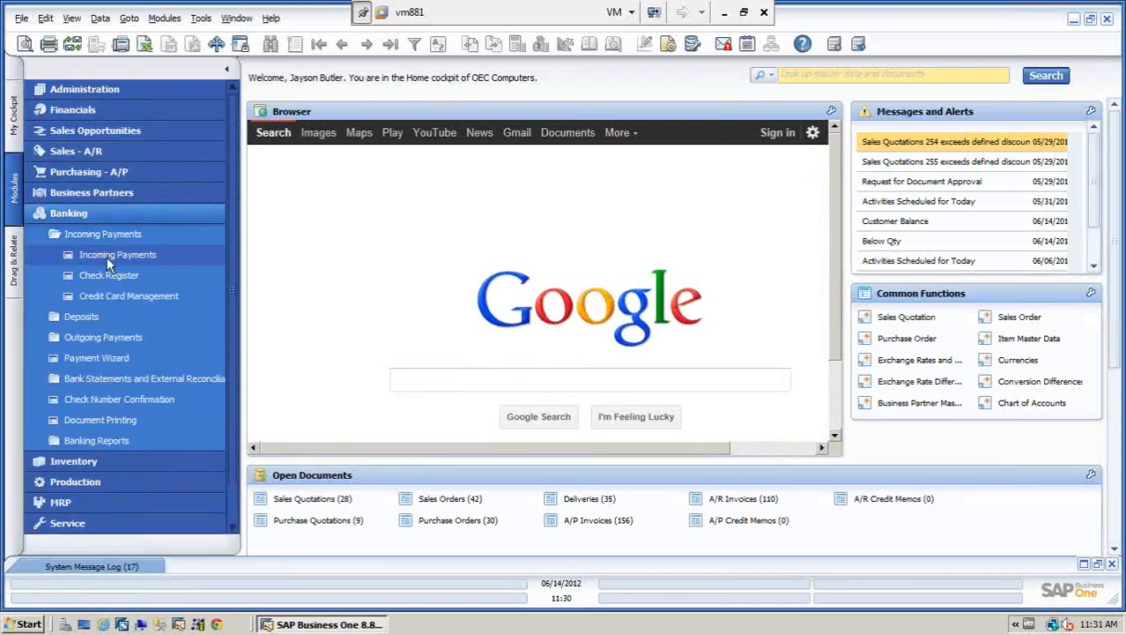
left_click(108, 254)
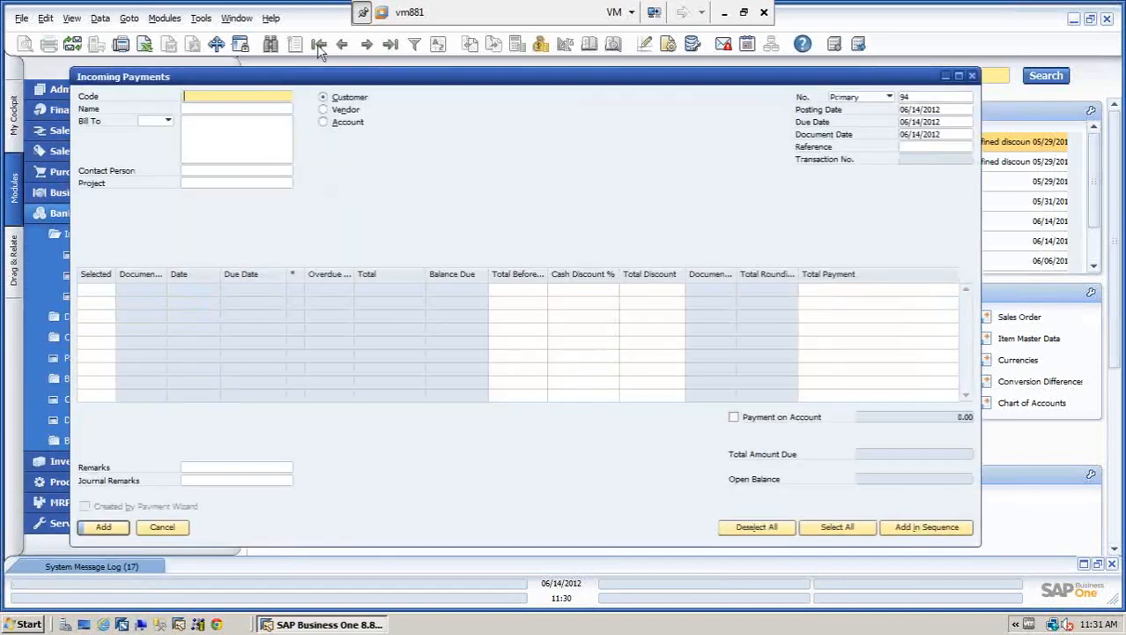
left_click(391, 44)
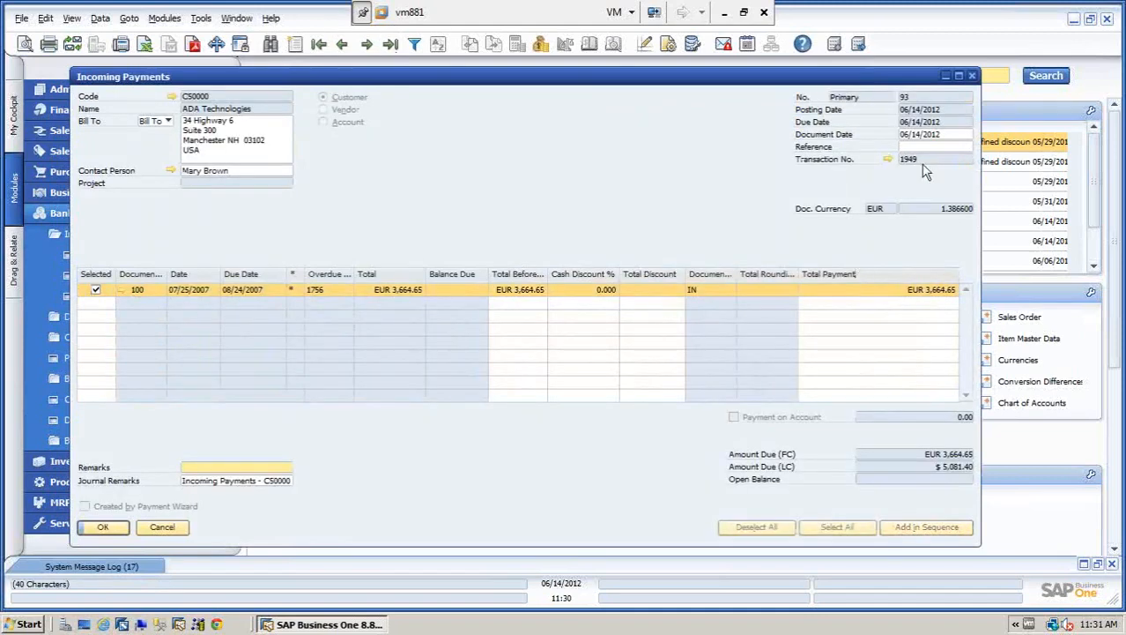
Examine the journal entry linked to the ADA Technologies payment for its realized gain, and close the entry and the payment
left_click(887, 161)
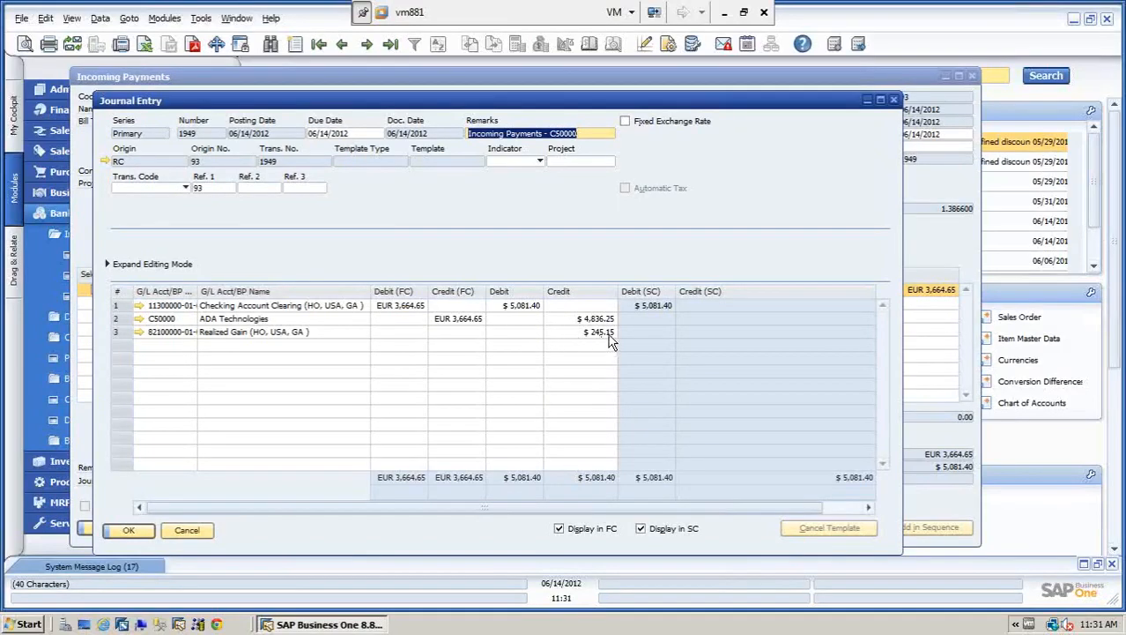
left_click(190, 531)
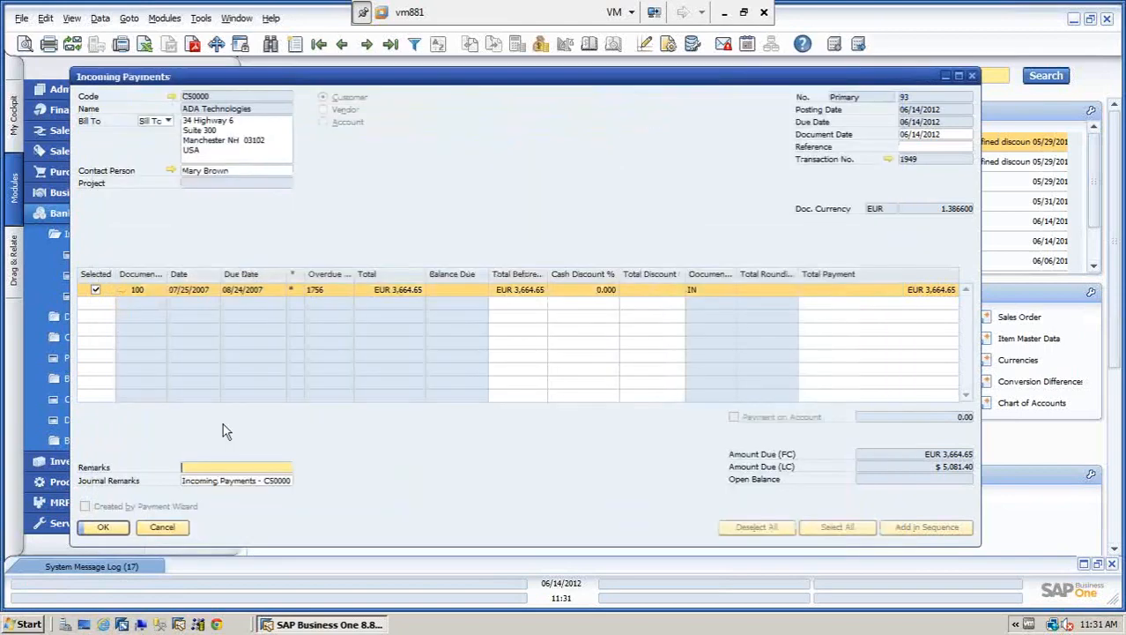
left_click(162, 526)
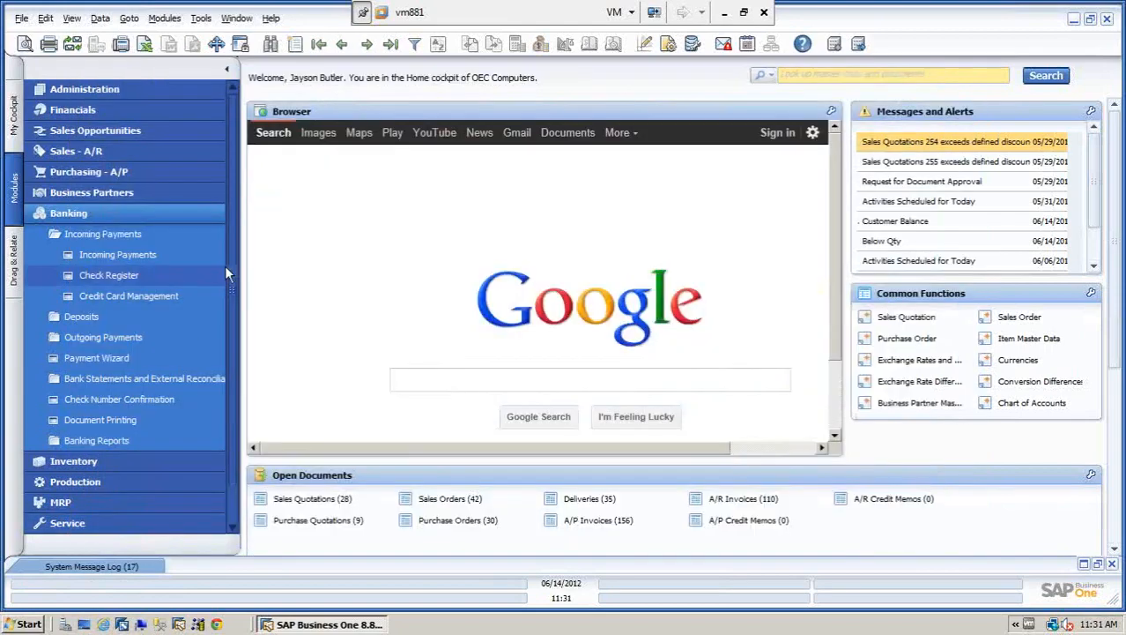